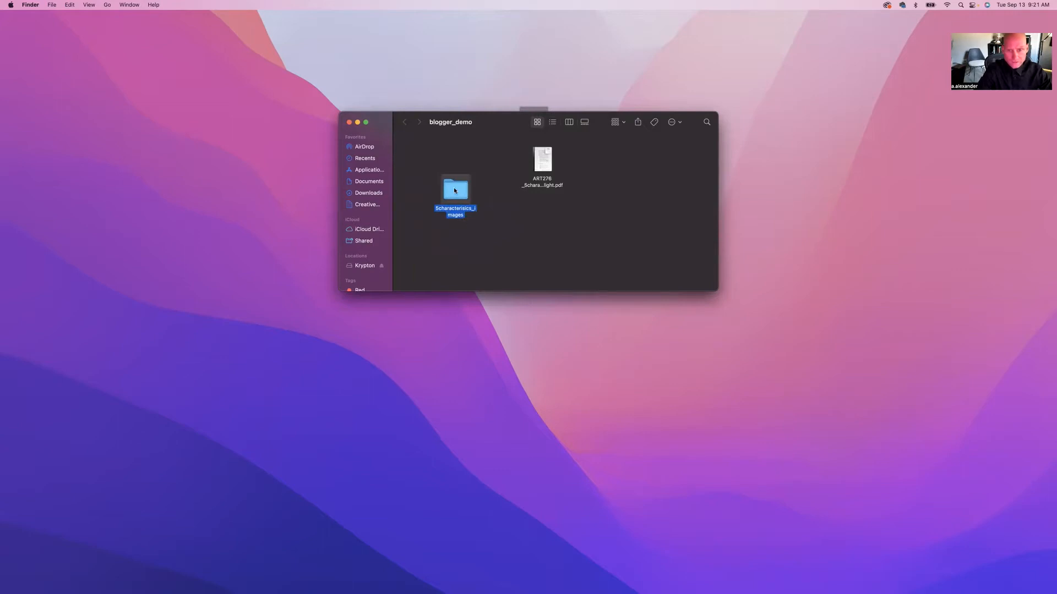
Step: Check the contents of the 5characterisics_images folder, return to blogger_demo and open the ART276 five characteristics of light PDF
double_click(454, 191)
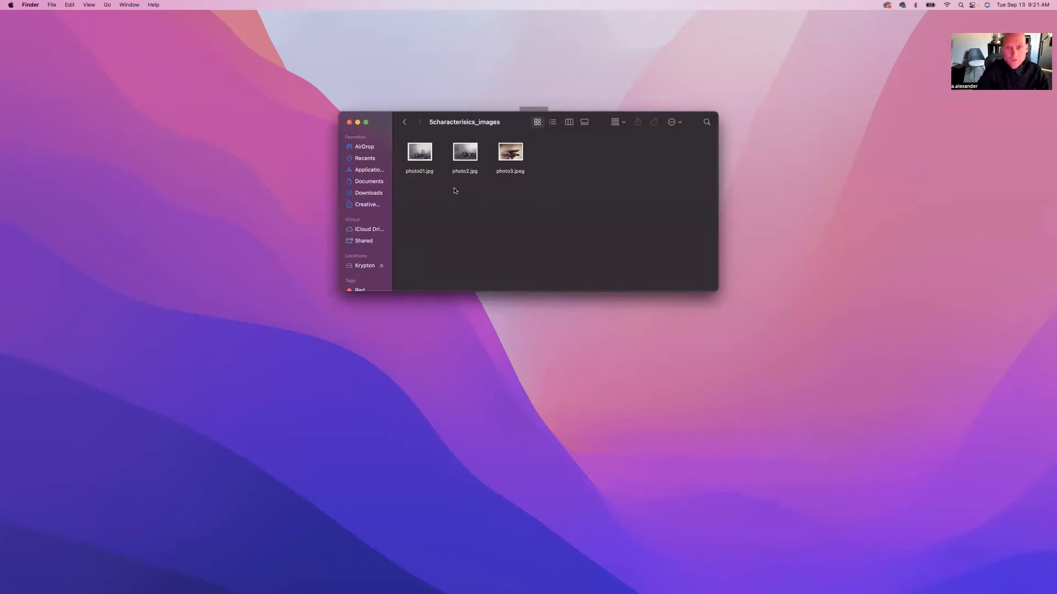
left_click(404, 123)
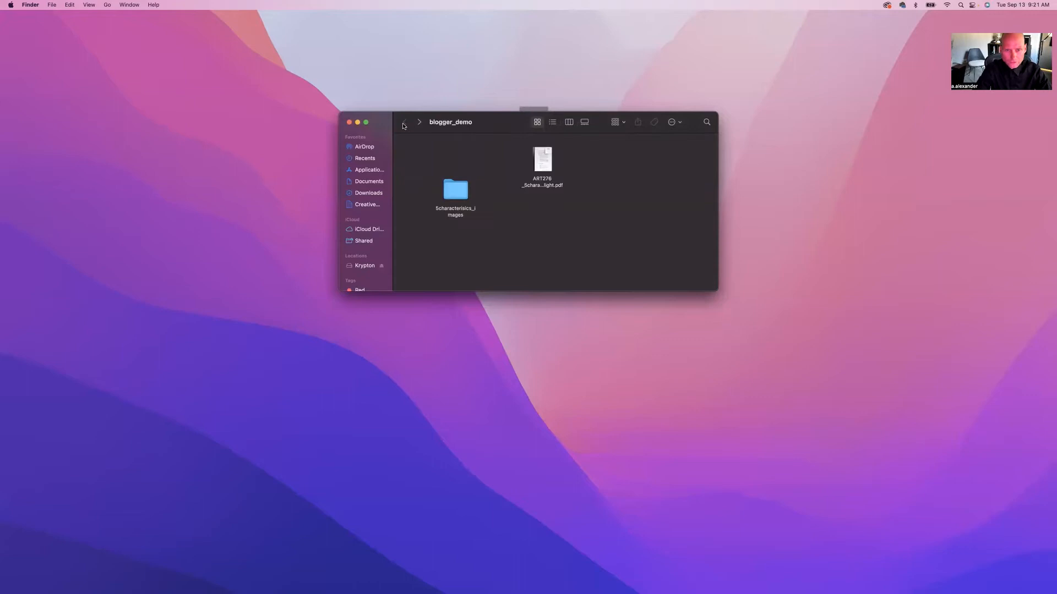
mouse_move(537, 173)
double_click(540, 160)
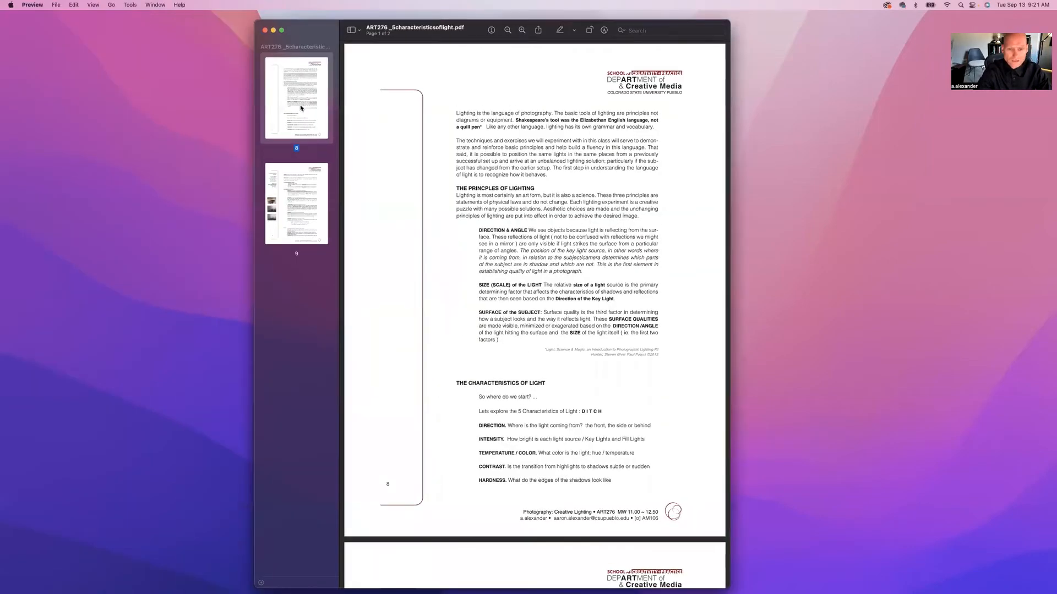
Step: Show the PDF's second page enlarged at the margin column listing image counts, blog title and due date
left_click(297, 182)
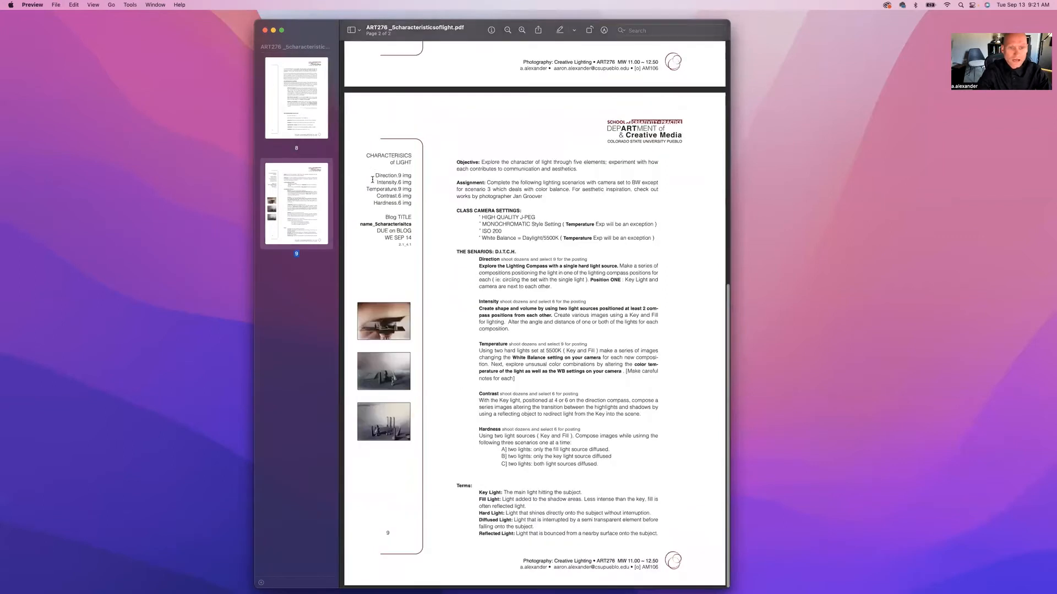
scroll(372, 190, "down", 1)
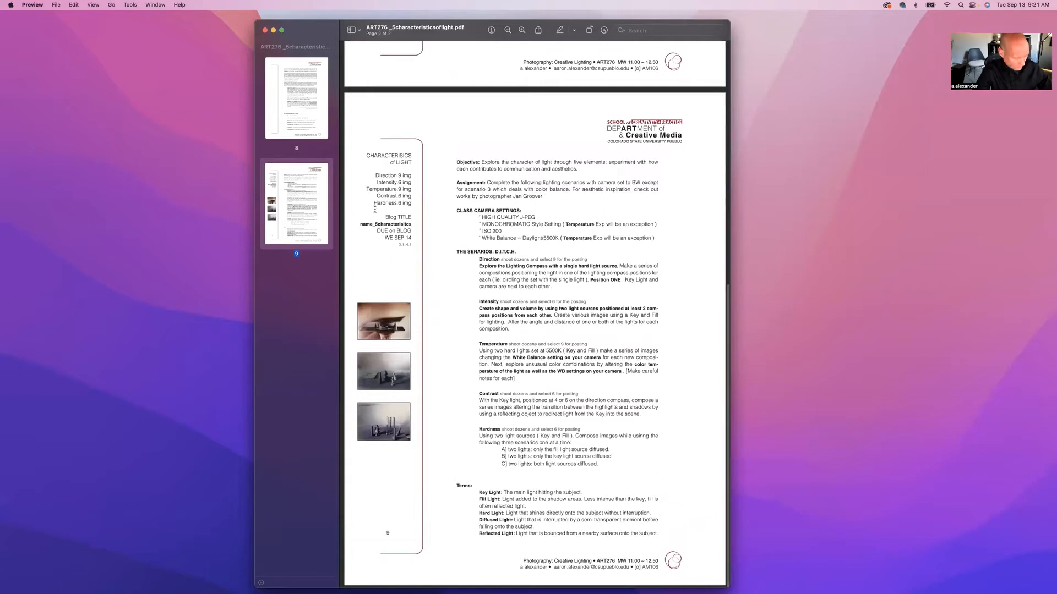
key("super+plus")
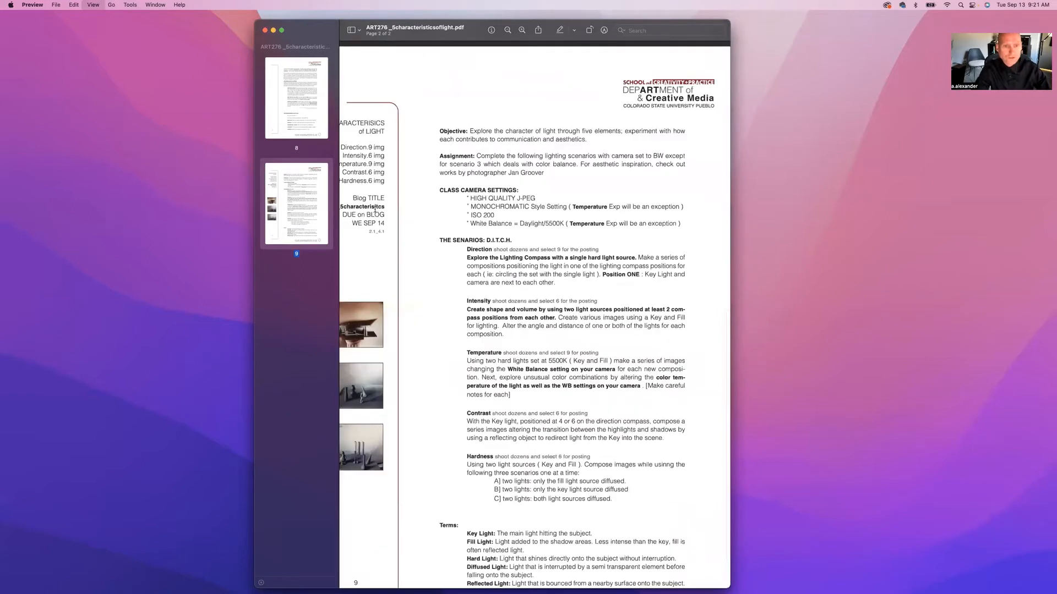
key("super+plus")
scroll(369, 205, "up", 5)
scroll(369, 204, "left", 5)
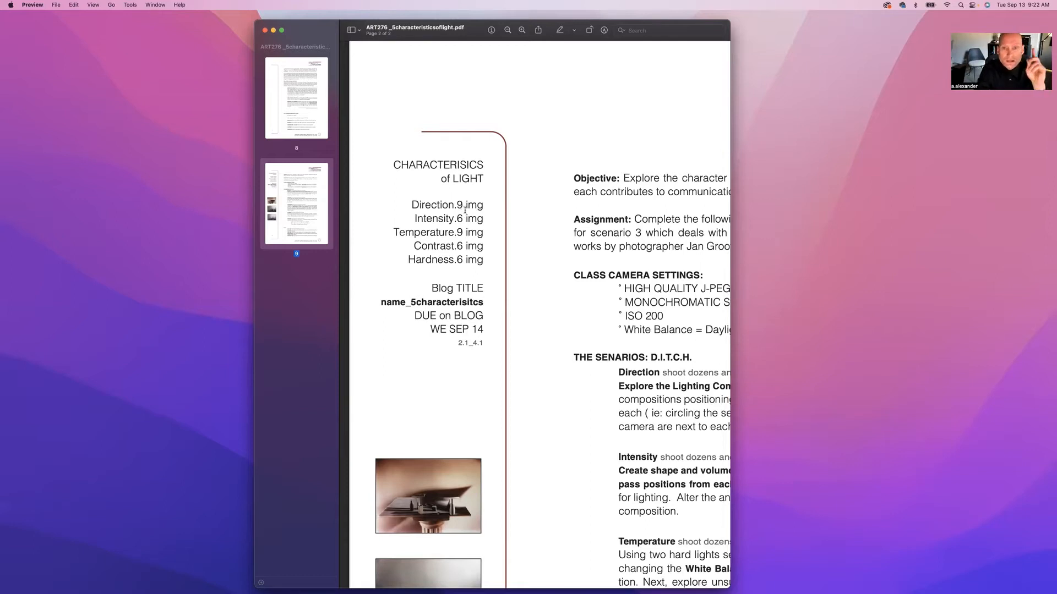
Step: Examine the class camera settings and D.I.T.C.H. scenarios, widening the document window so the full text lines fit
scroll(443, 210, "down", 2)
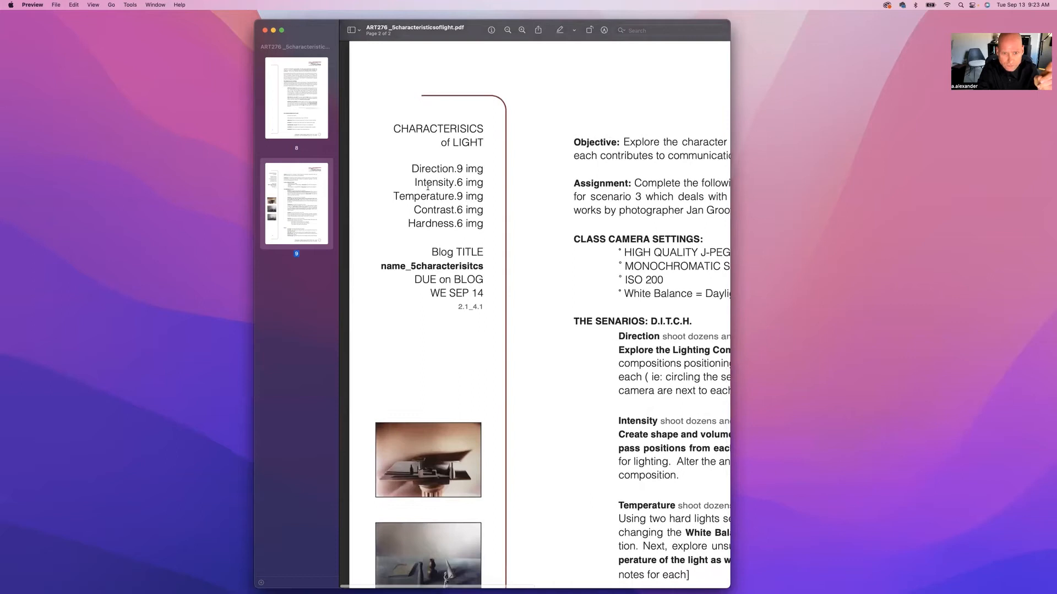
scroll(460, 192, "right", 3)
scroll(460, 192, "right", 3)
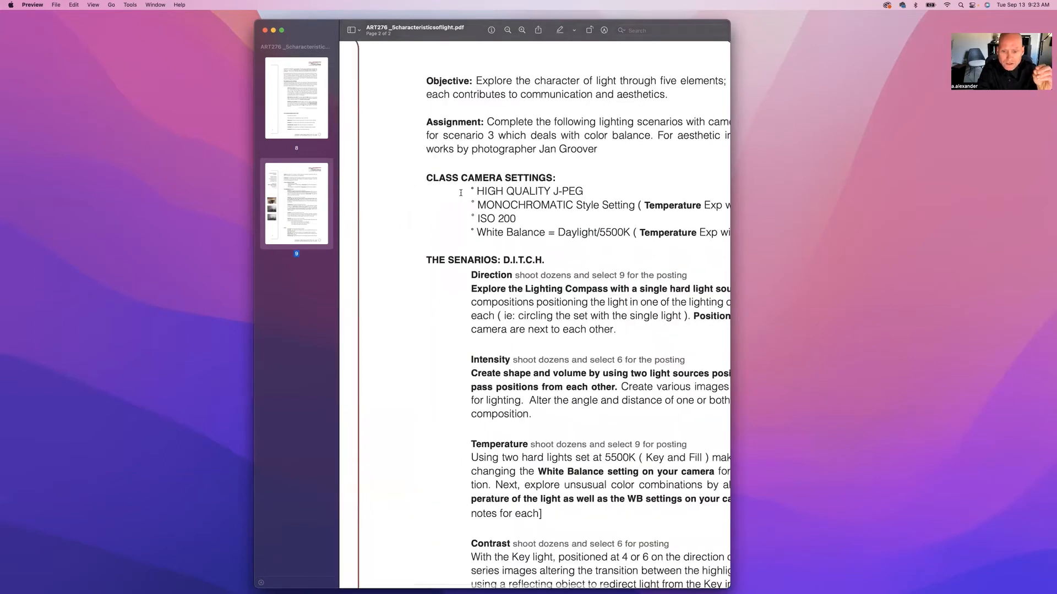
scroll(460, 193, "right", 4)
scroll(461, 193, "down", 4)
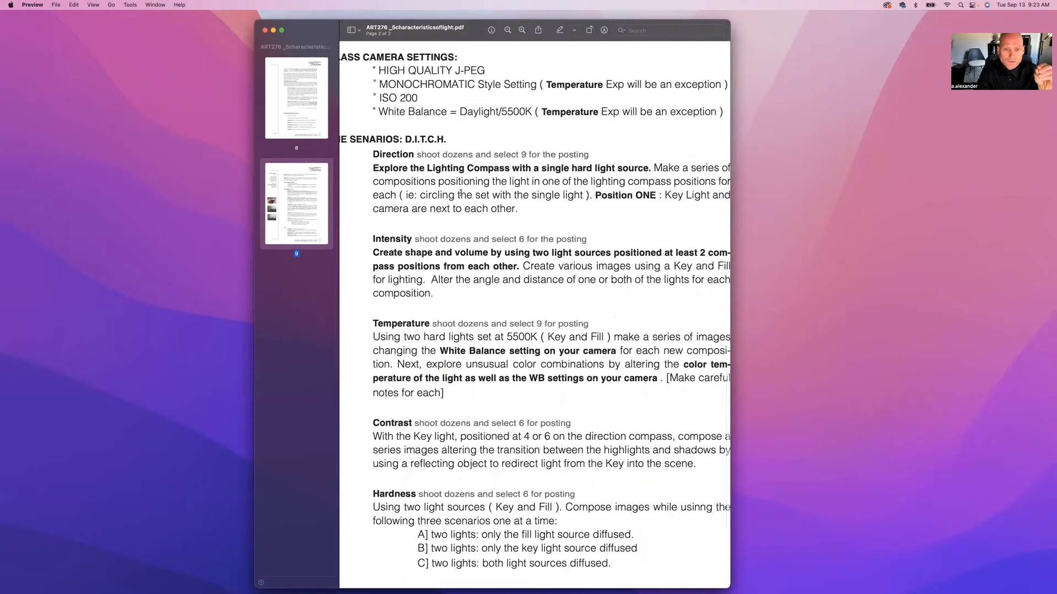
scroll(461, 192, "down", 1)
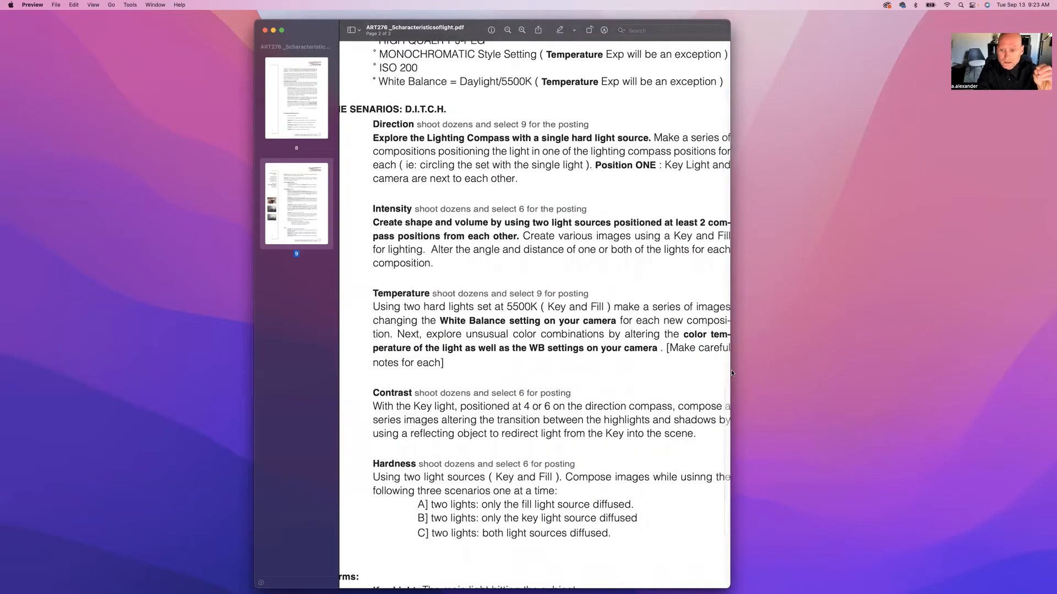
left_click_drag(730, 373, 841, 372)
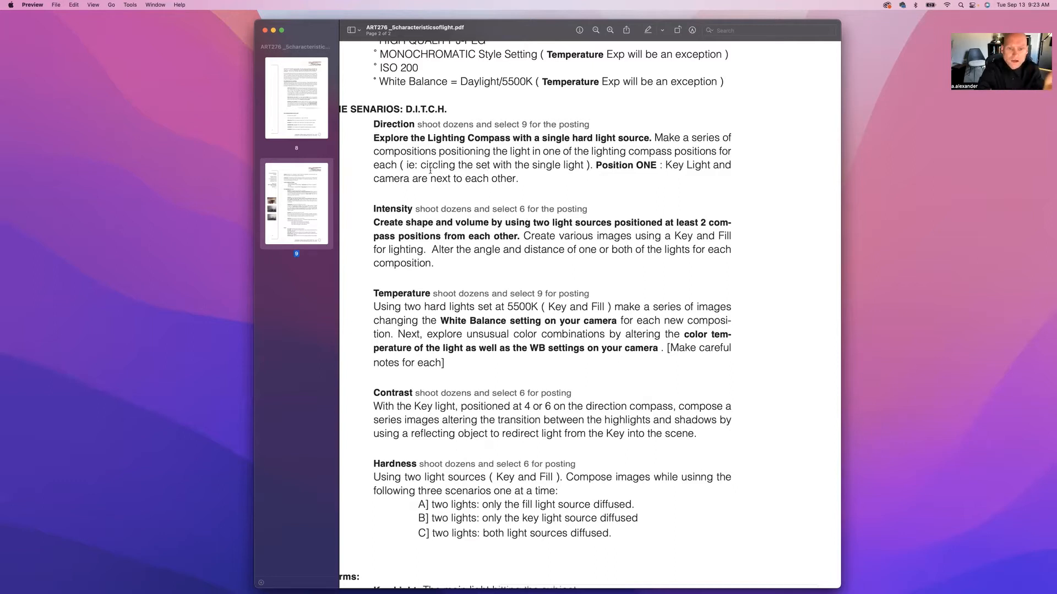
scroll(431, 171, "left", 3)
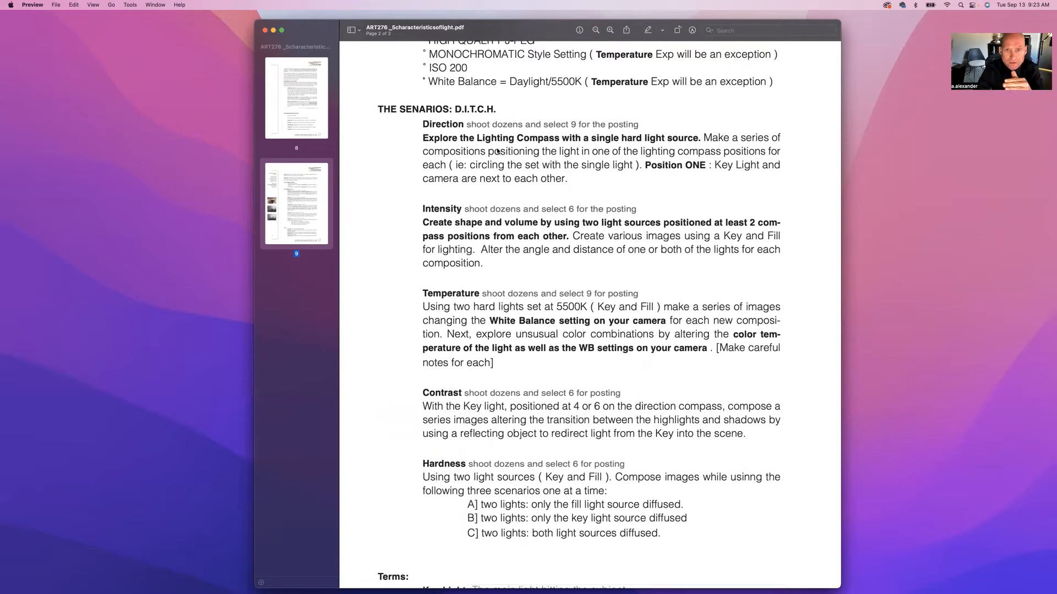
Step: Review the margin column's required image count per characteristic and its blog title format
scroll(499, 150, "left", 4)
scroll(499, 149, "up", 2)
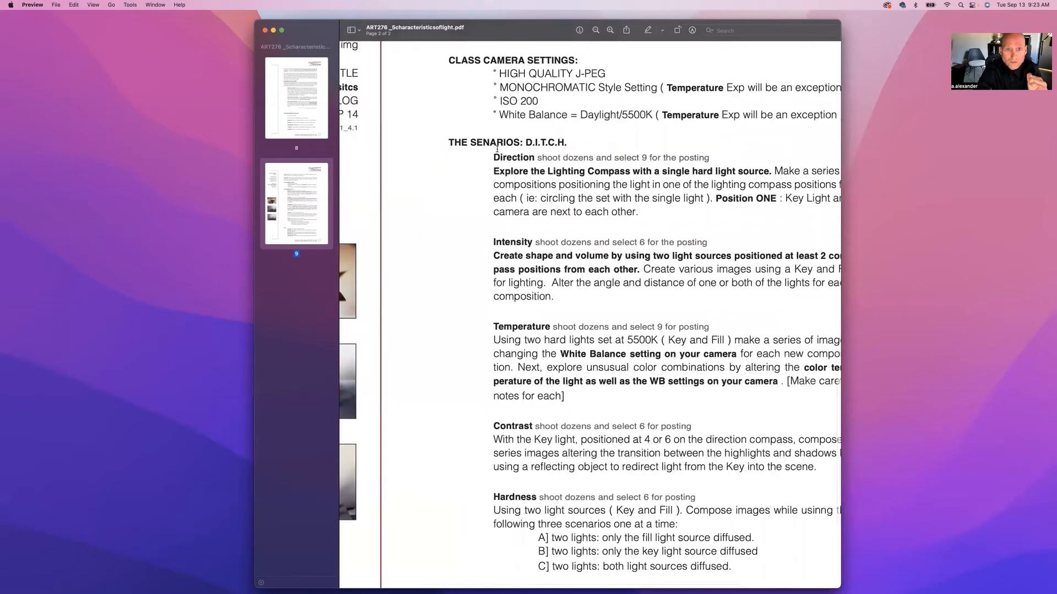
scroll(499, 231, "up", 5)
scroll(499, 231, "left", 3)
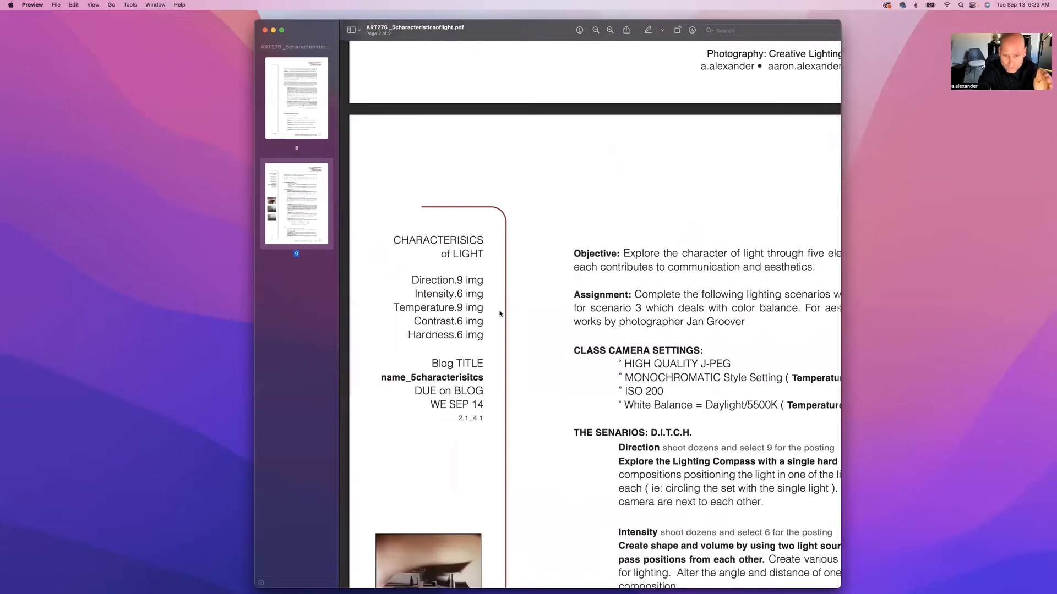
scroll(499, 314, "down", 4)
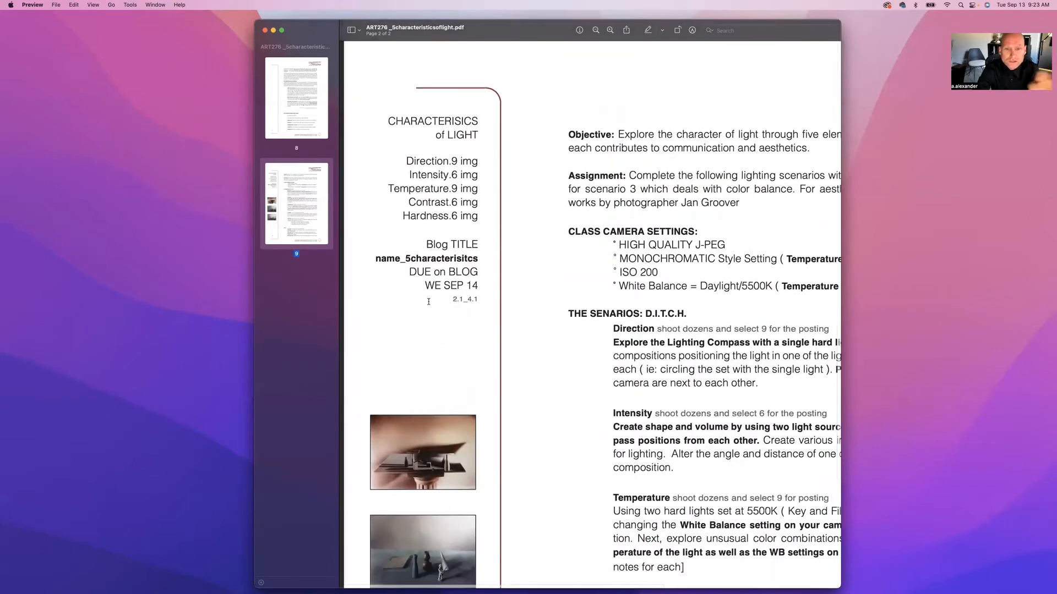
Step: Read the Direction, Intensity, Temperature, Contrast and Hardness scenario descriptions on the assignment page
scroll(428, 302, "right", 5)
scroll(428, 301, "down", 2)
scroll(428, 302, "down", 2)
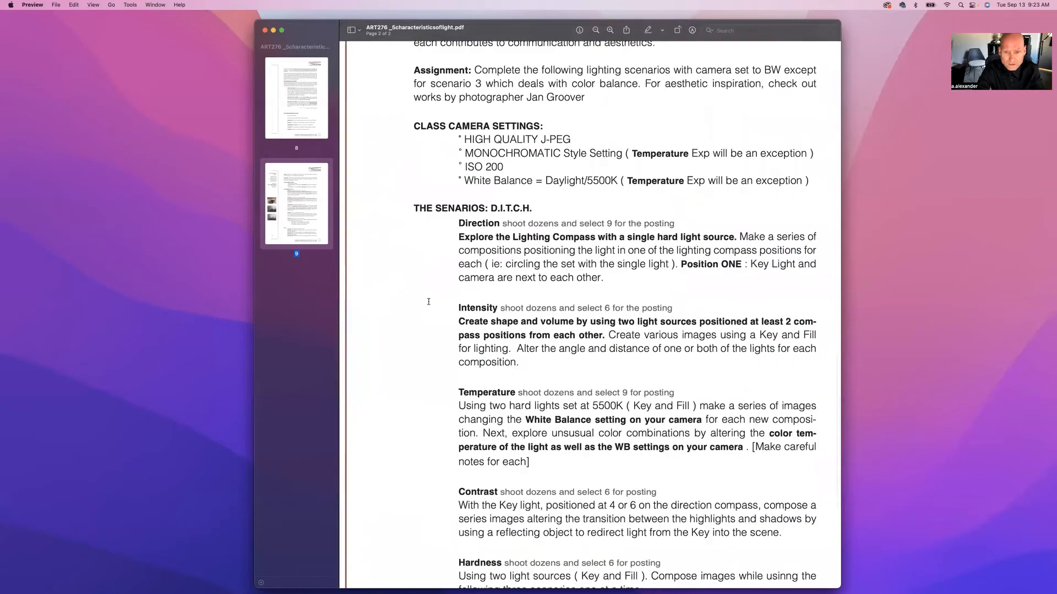
scroll(428, 301, "down", 3)
scroll(429, 302, "right", 1)
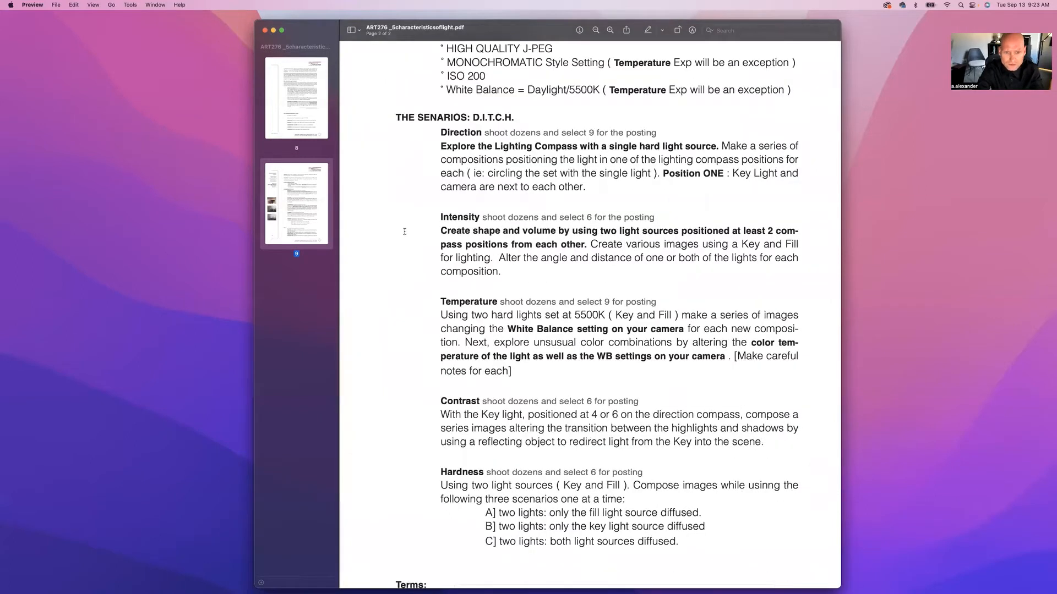
scroll(517, 230, "right", 2)
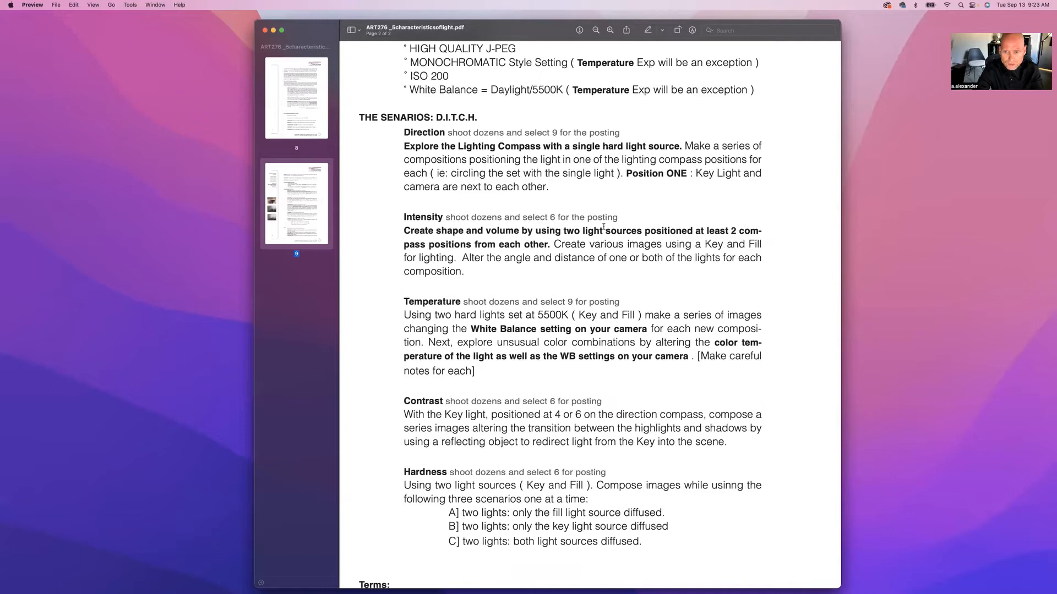
scroll(565, 290, "down", 3)
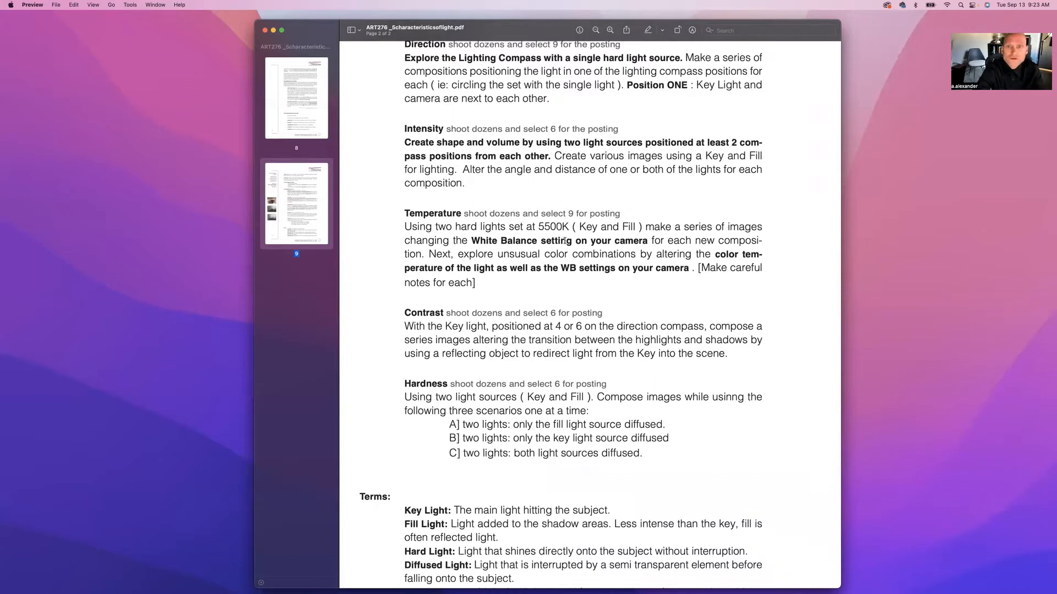
scroll(564, 240, "up", 3)
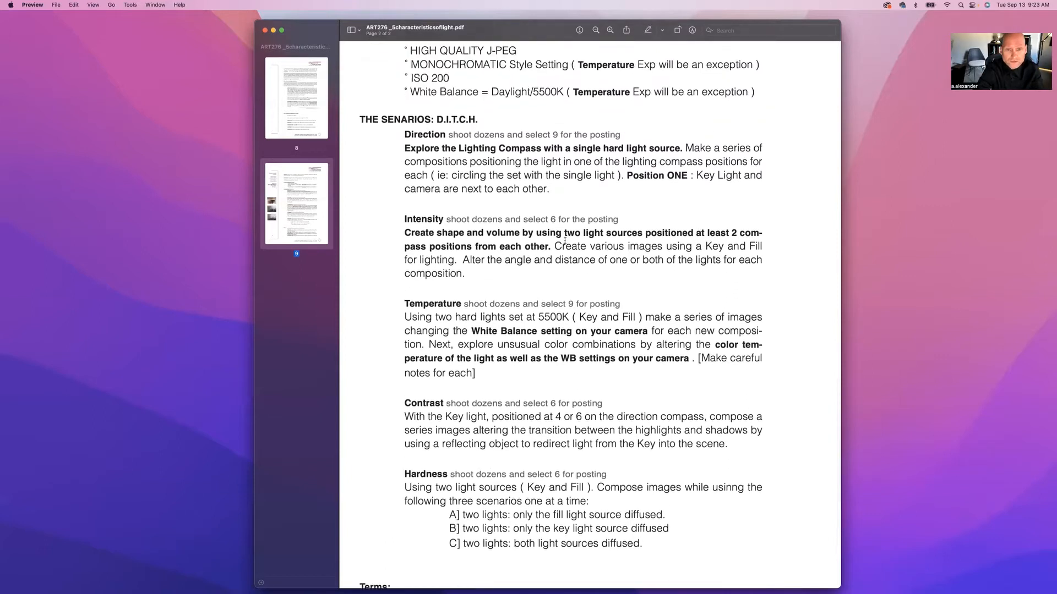
Step: Compare the image counts in the margin column with the number of images each scenario asks to post
scroll(564, 240, "left", 5)
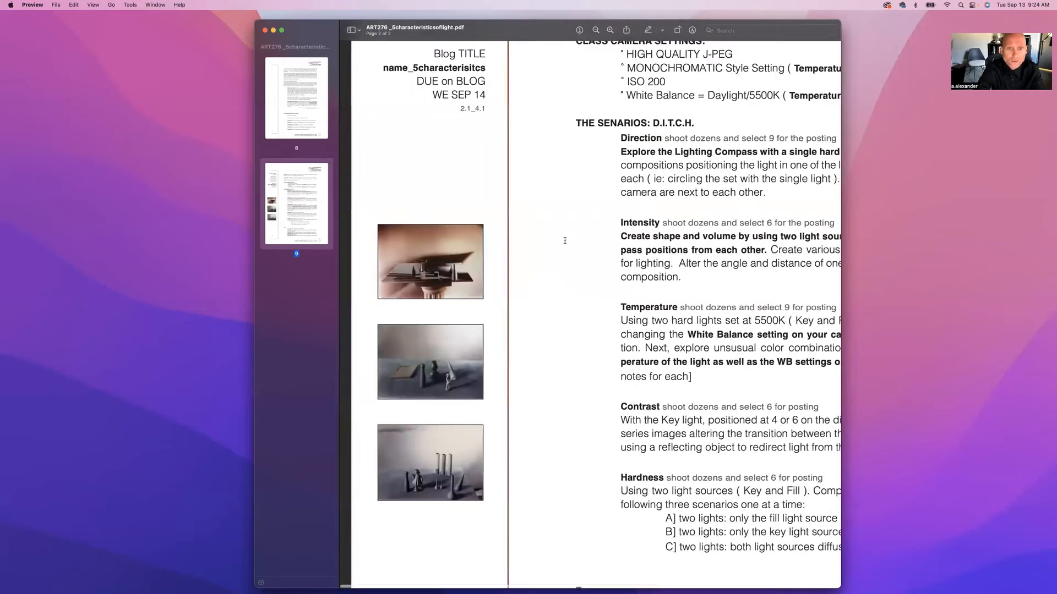
scroll(564, 241, "up", 5)
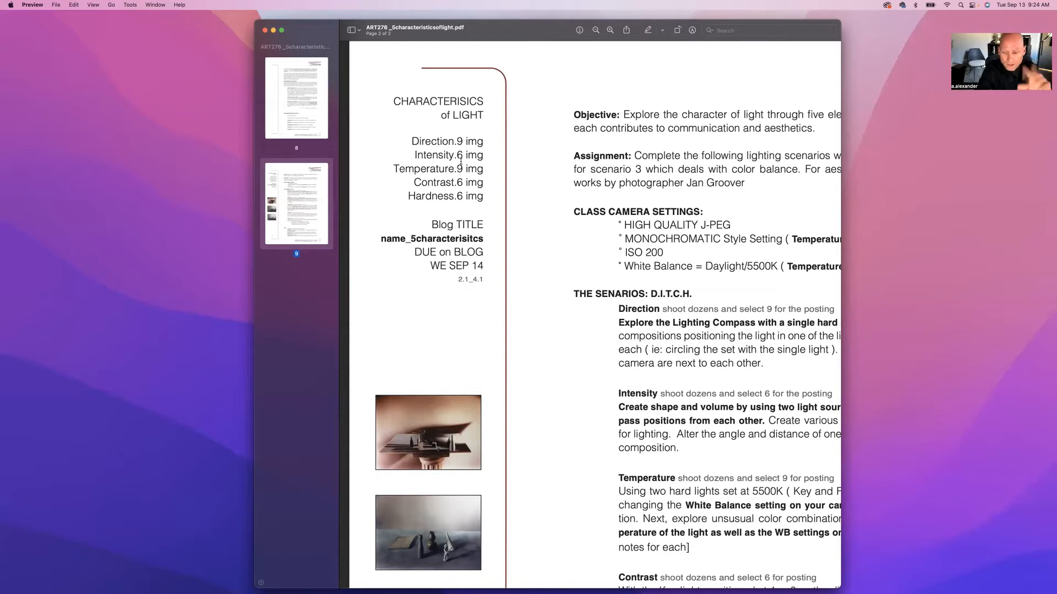
scroll(536, 271, "down", 5)
scroll(536, 272, "right", 5)
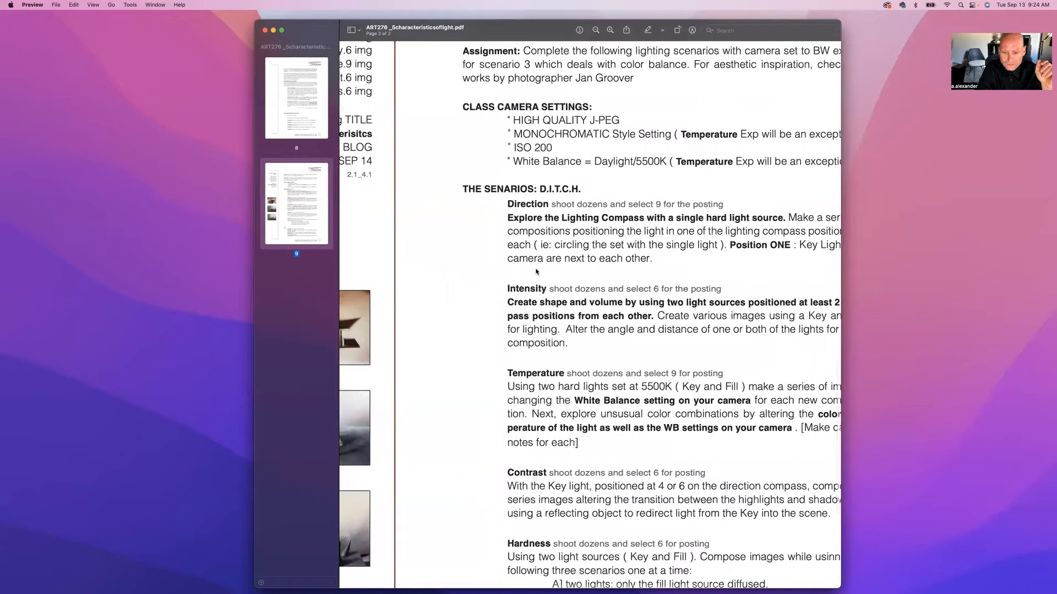
scroll(535, 271, "down", 5)
scroll(536, 271, "right", 4)
scroll(536, 272, "down", 2)
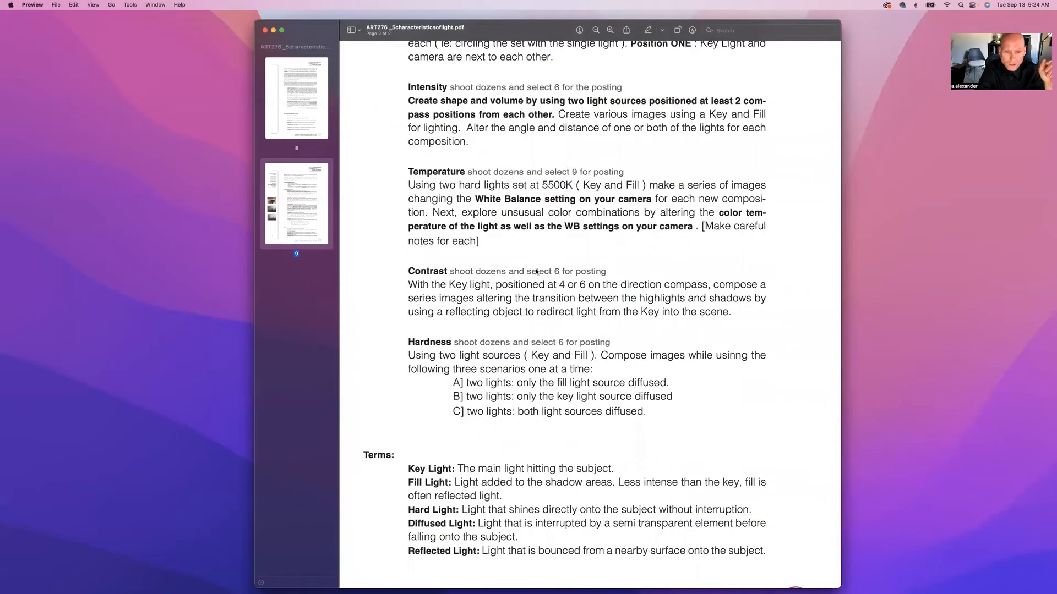
scroll(468, 175, "down", 1)
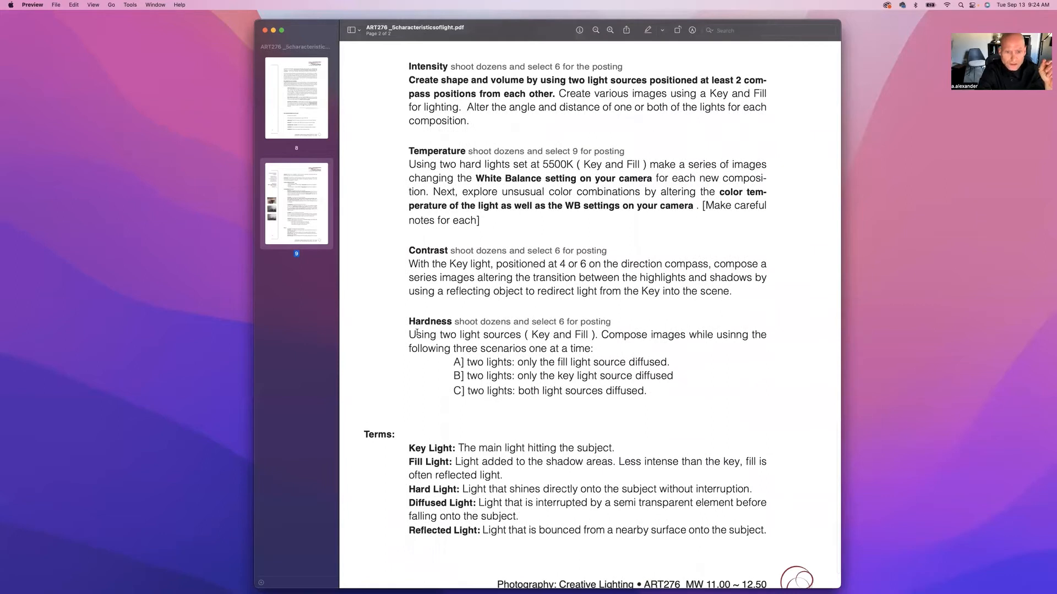
Step: Recheck the scenario instructions, the image counts and the blog posting details beside them
scroll(516, 361, "up", 5)
scroll(516, 361, "left", 1)
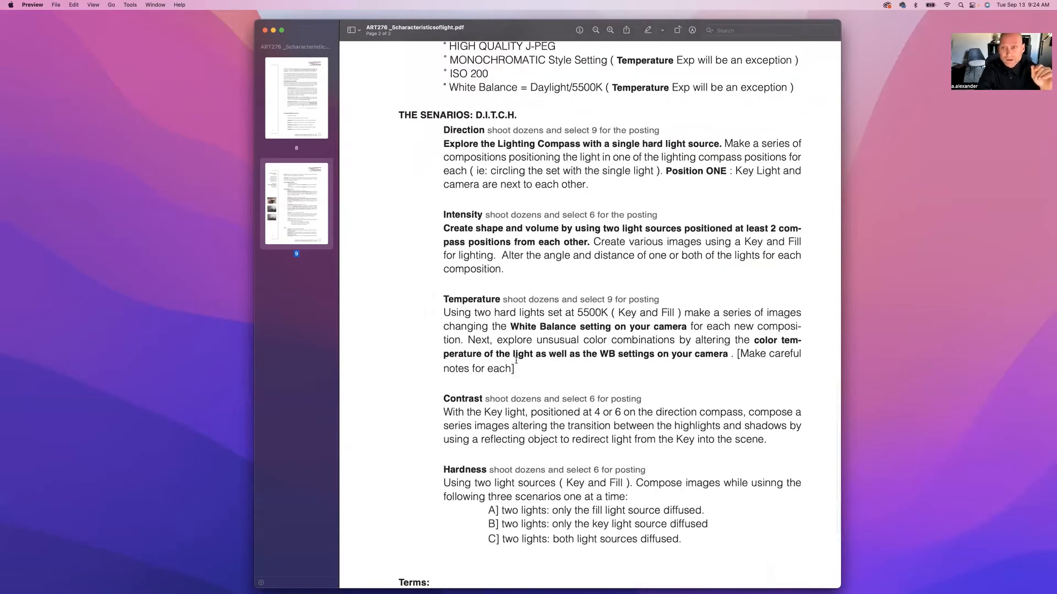
scroll(516, 360, "up", 13)
scroll(516, 360, "left", 5)
scroll(516, 360, "up", 2)
scroll(516, 360, "down", 5)
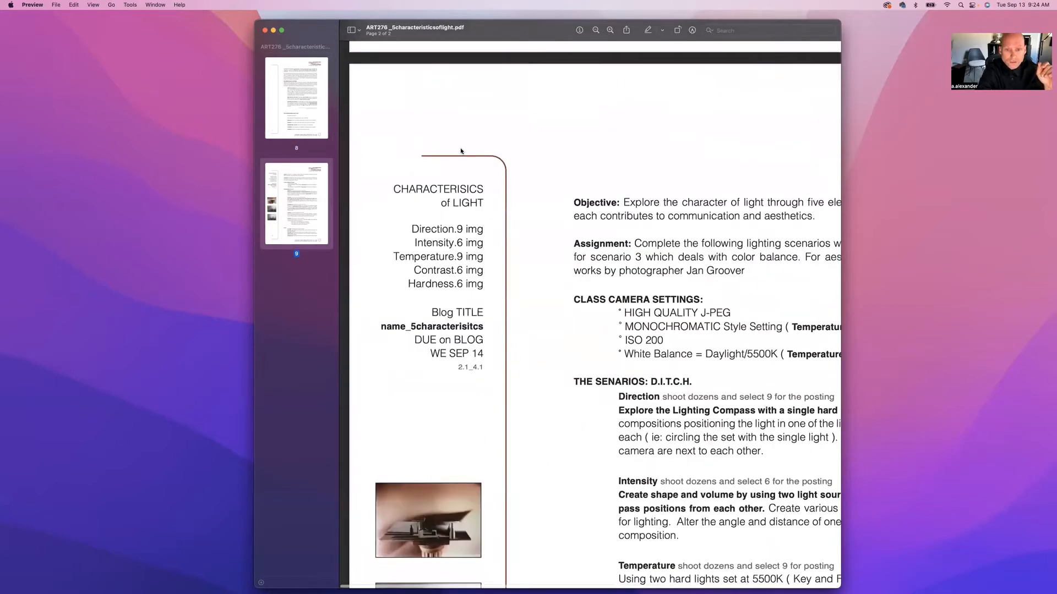
scroll(462, 165, "down", 3)
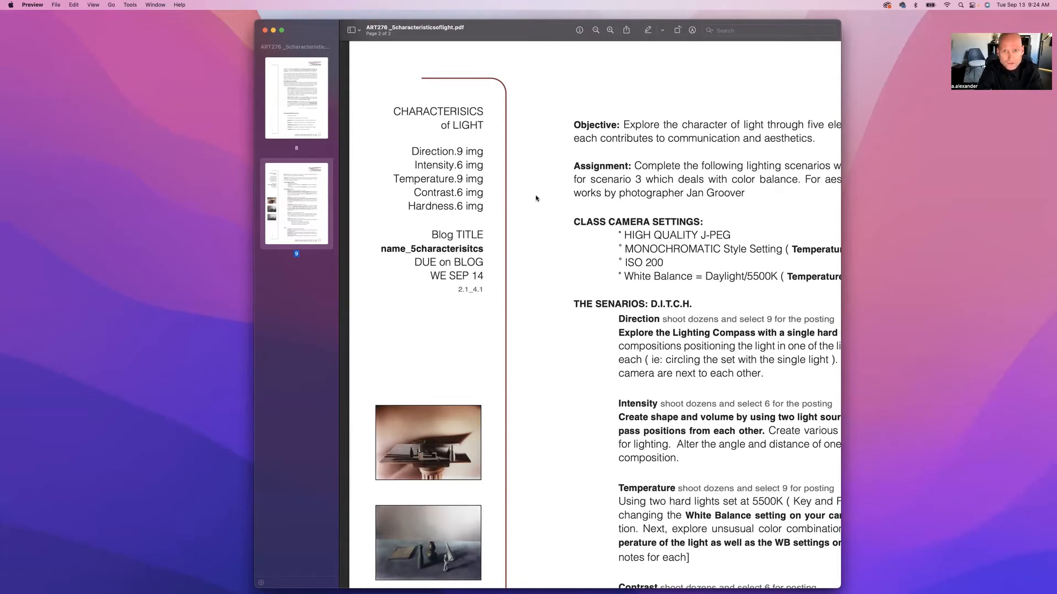
Step: Close the assignment PDF and open the 5characterisics_images folder in blogger_demo
left_click(265, 31)
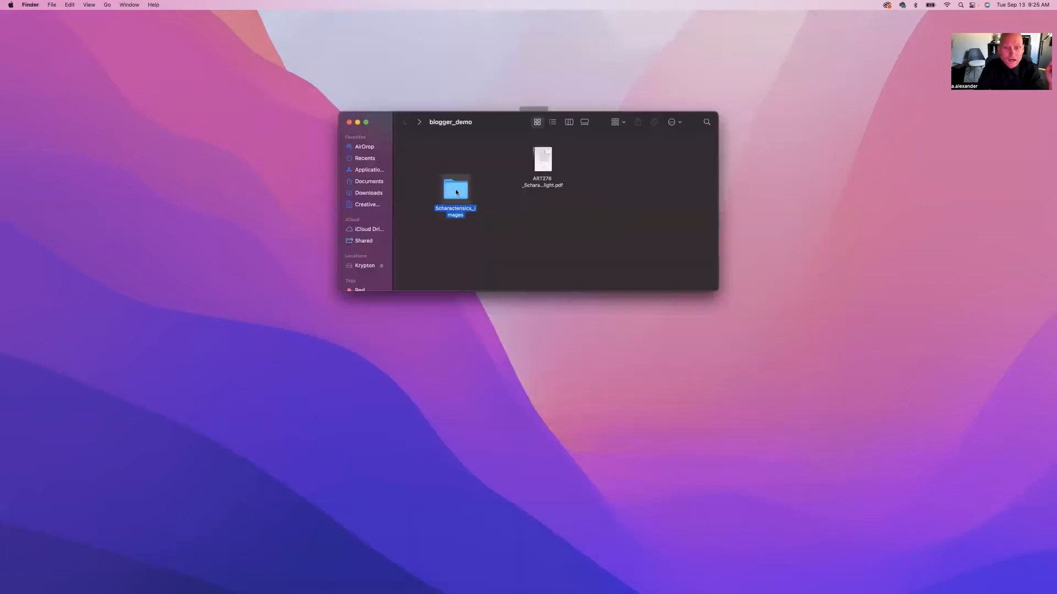
double_click(454, 190)
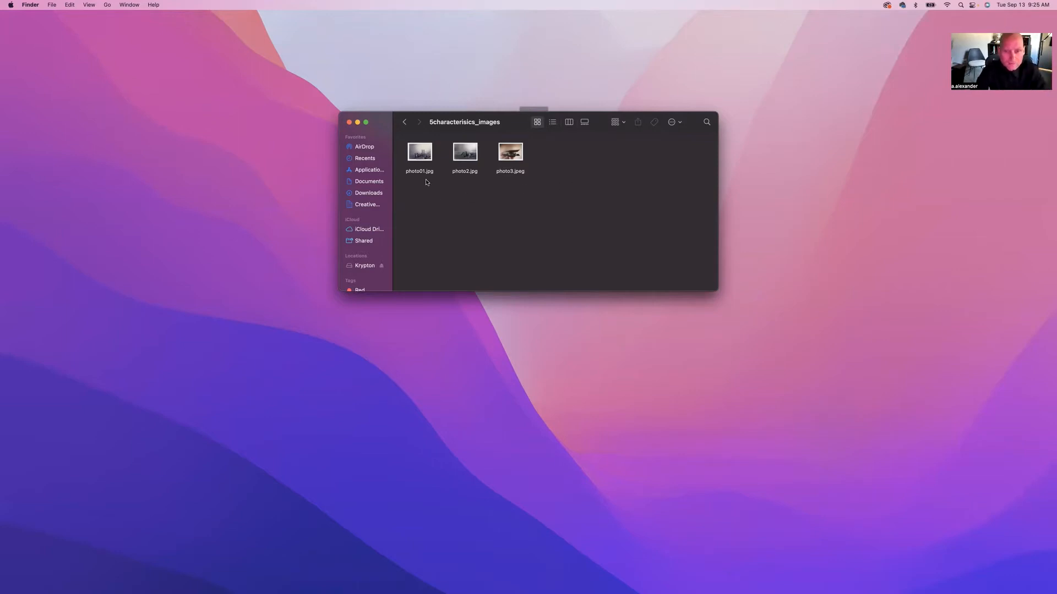
left_click(411, 173)
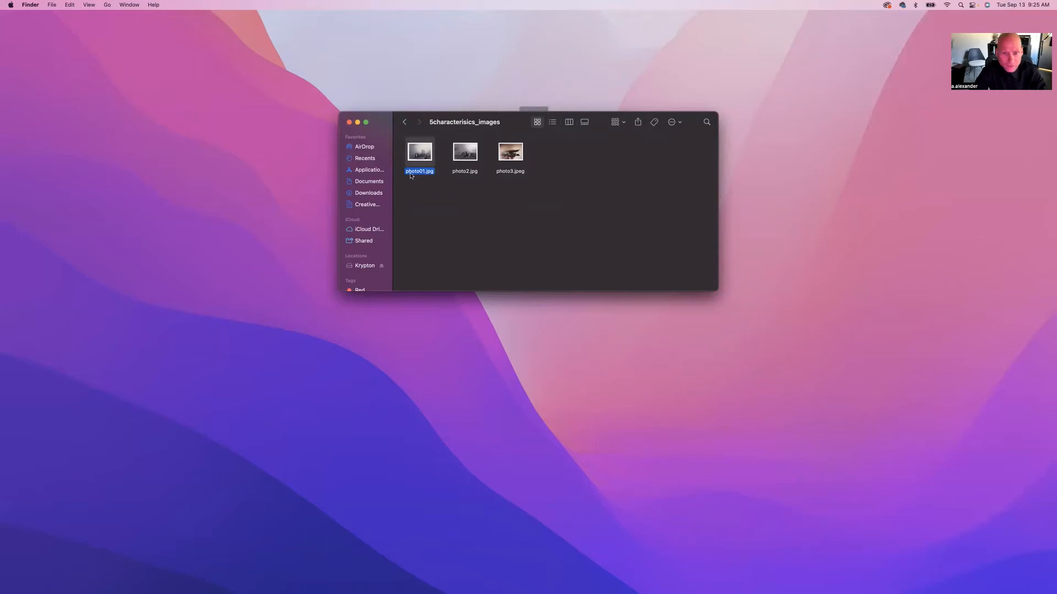
left_click(411, 173)
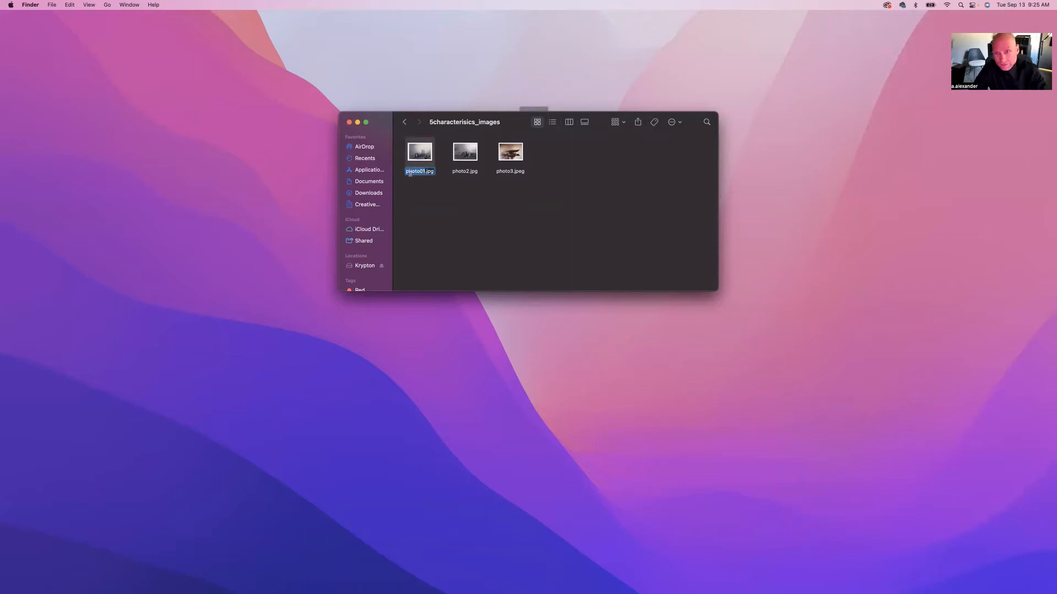
left_click(502, 264)
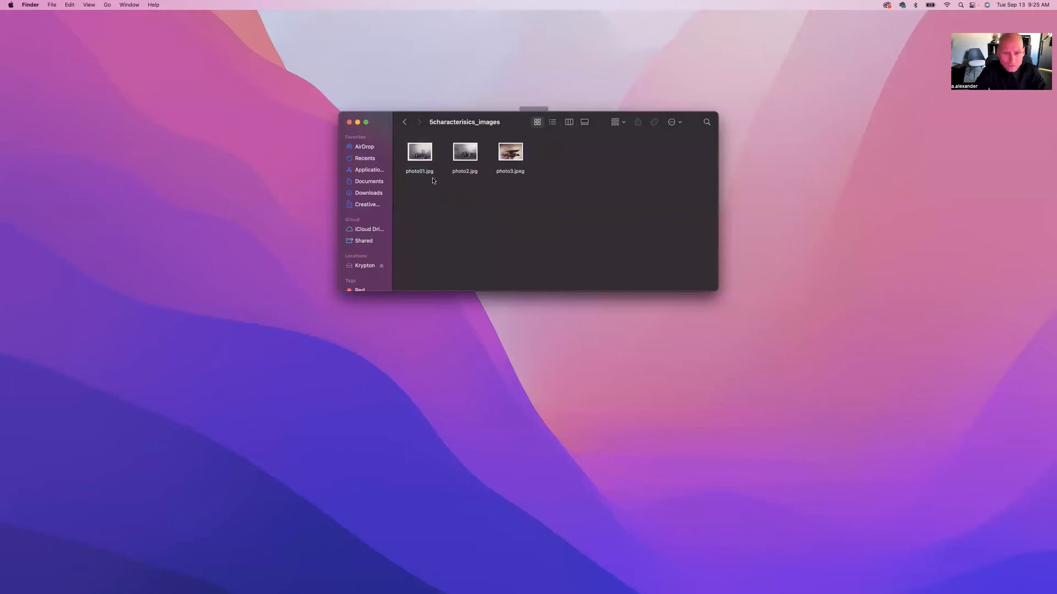
left_click(410, 172)
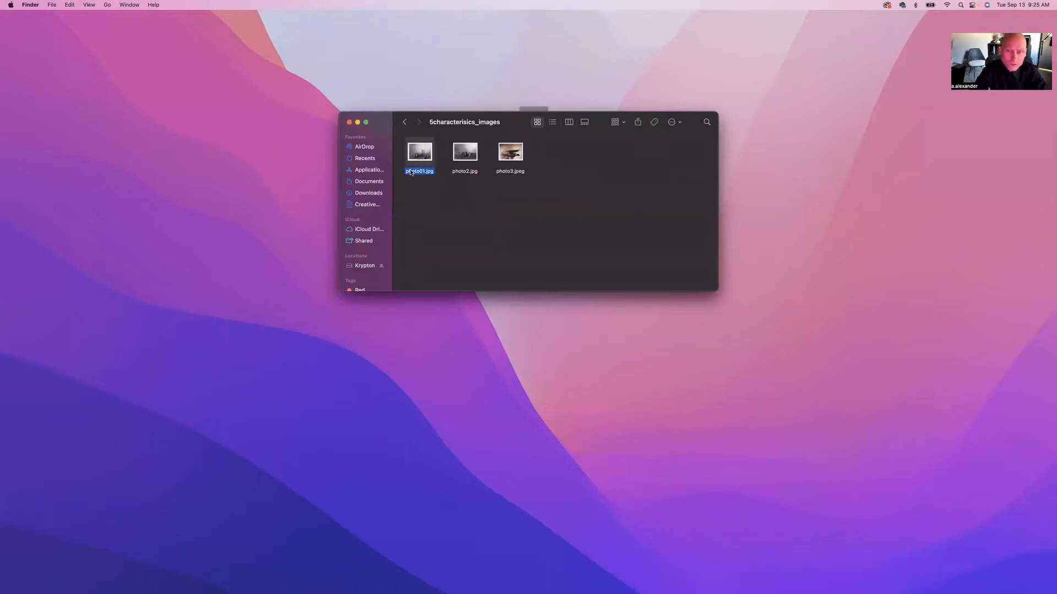
left_click(426, 190)
left_click(416, 173)
left_click(422, 187)
left_click(419, 171)
left_click(422, 188)
left_click(418, 172)
left_click(417, 172)
left_click(424, 186)
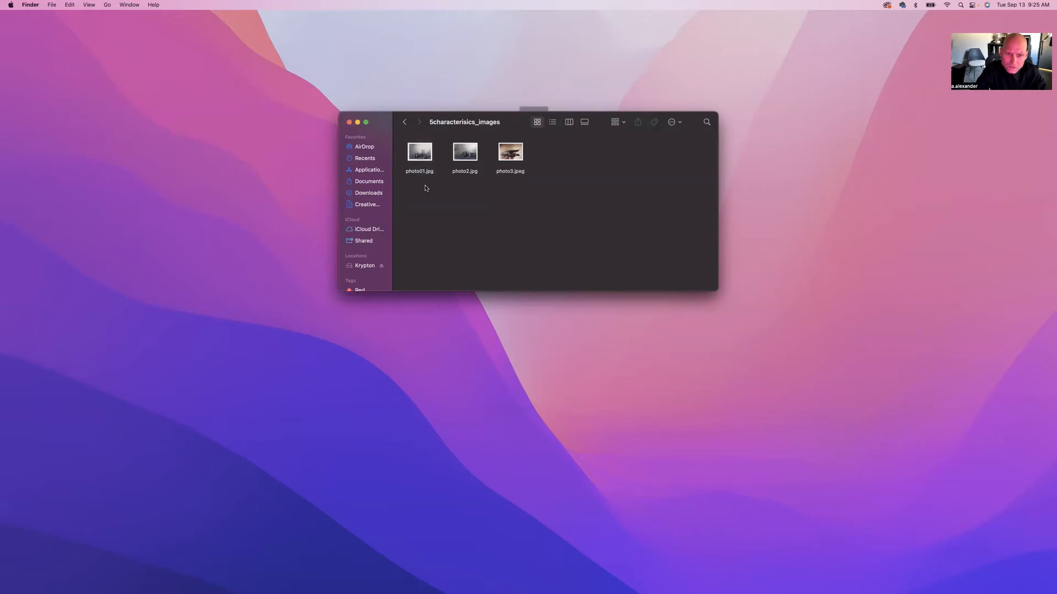
left_click(418, 159)
left_click(411, 173)
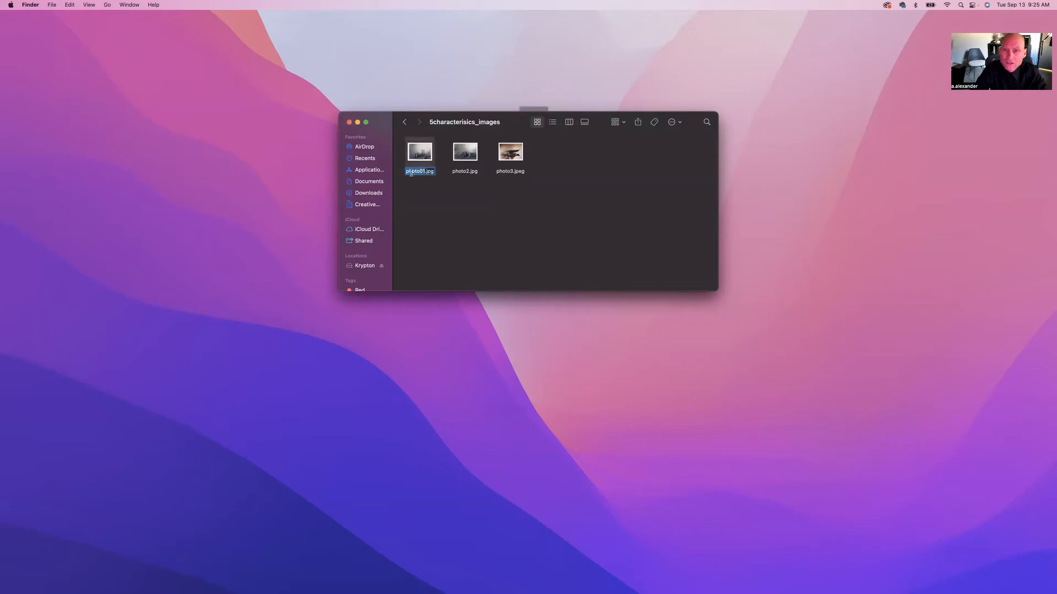
left_click(413, 181)
Step: Rename photo01.jpg as direction02.jpg in the 5characterisics_images folder
left_click(415, 159)
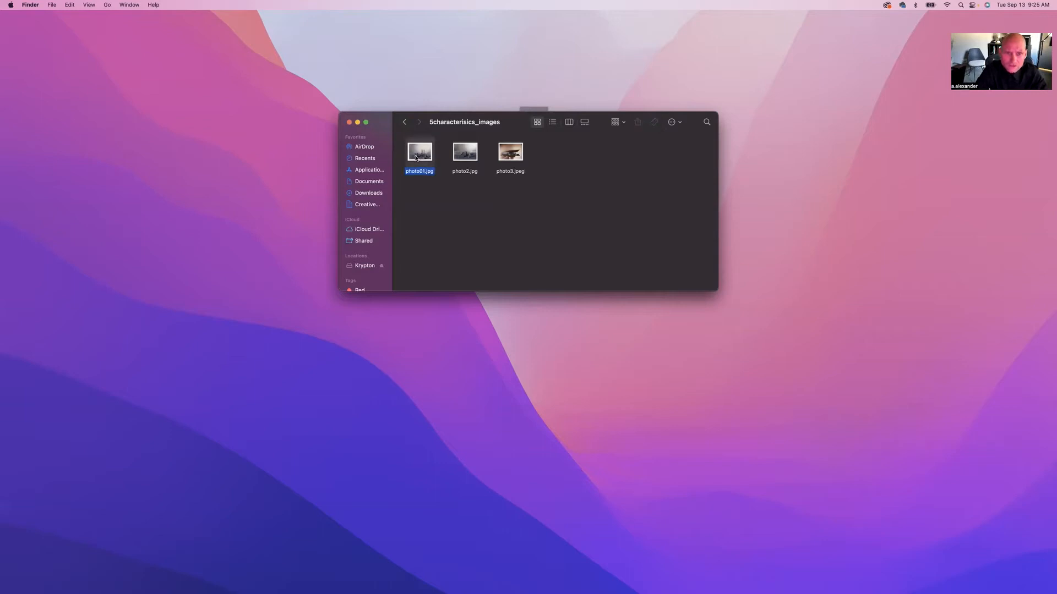
left_click(414, 172)
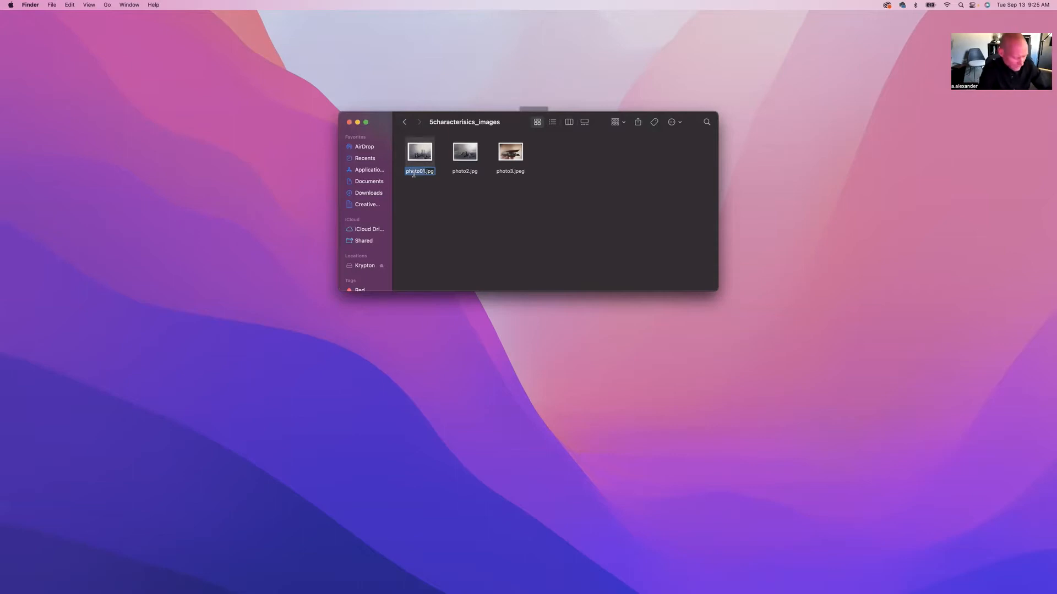
type("f")
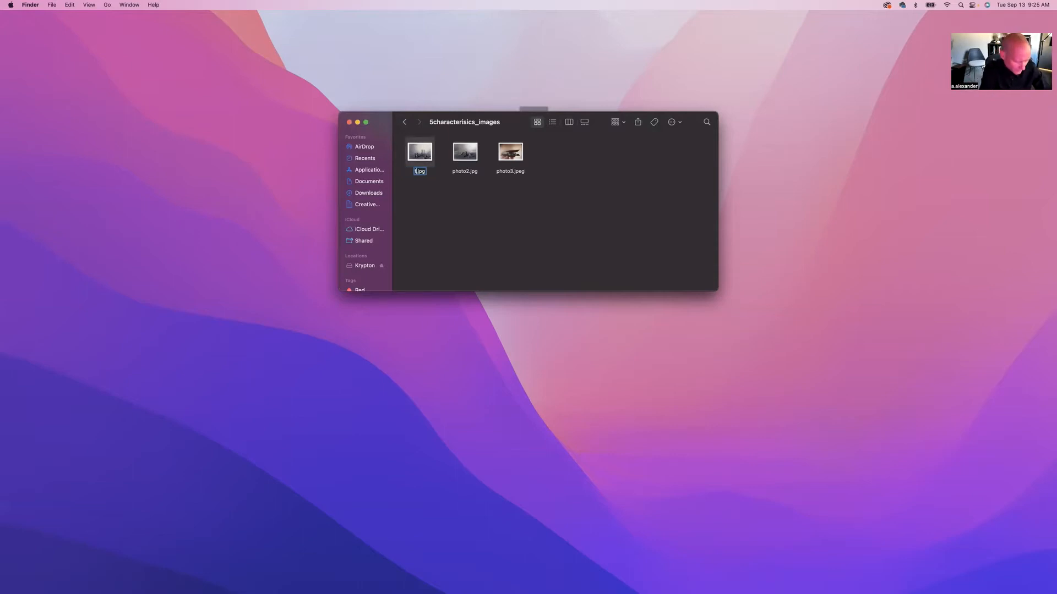
key("BackSpace")
type("direction")
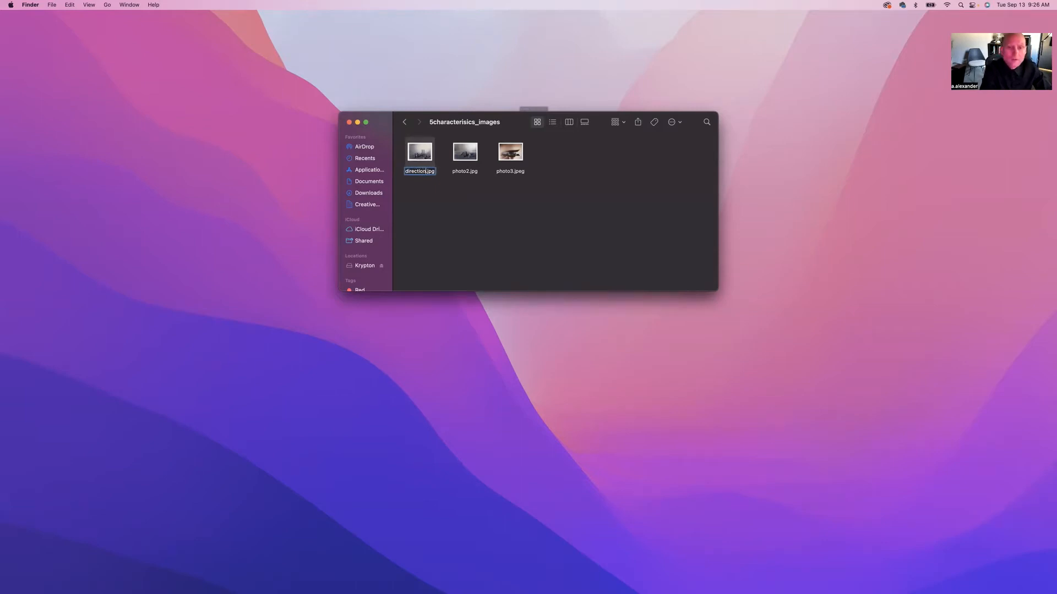
type("02")
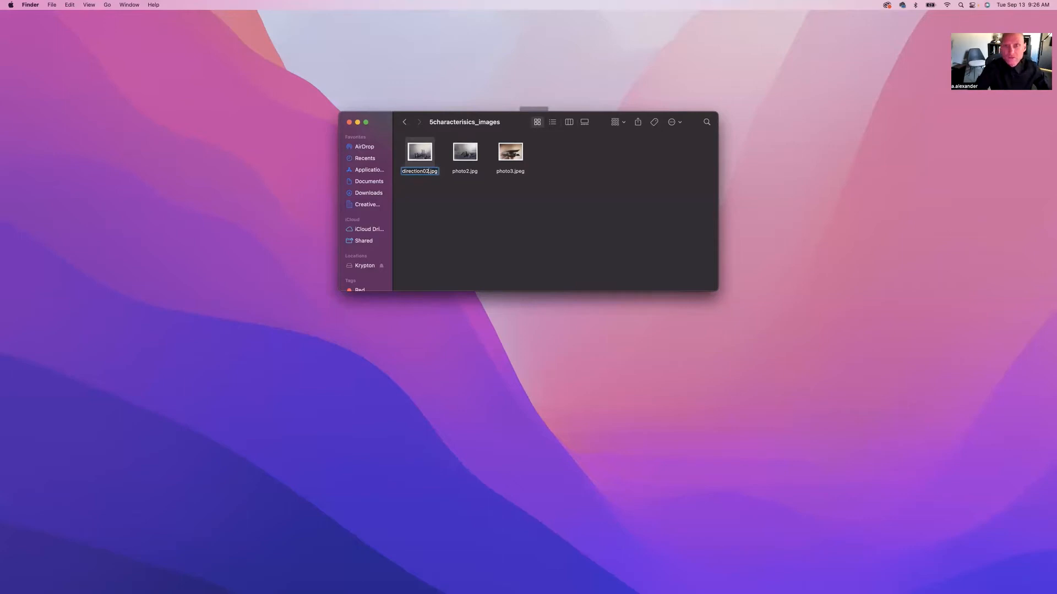
left_click(422, 175)
Step: Rename photo2.jpg as direction03.jpg, correcting the spelling of the new name
left_click(465, 175)
left_click(465, 172)
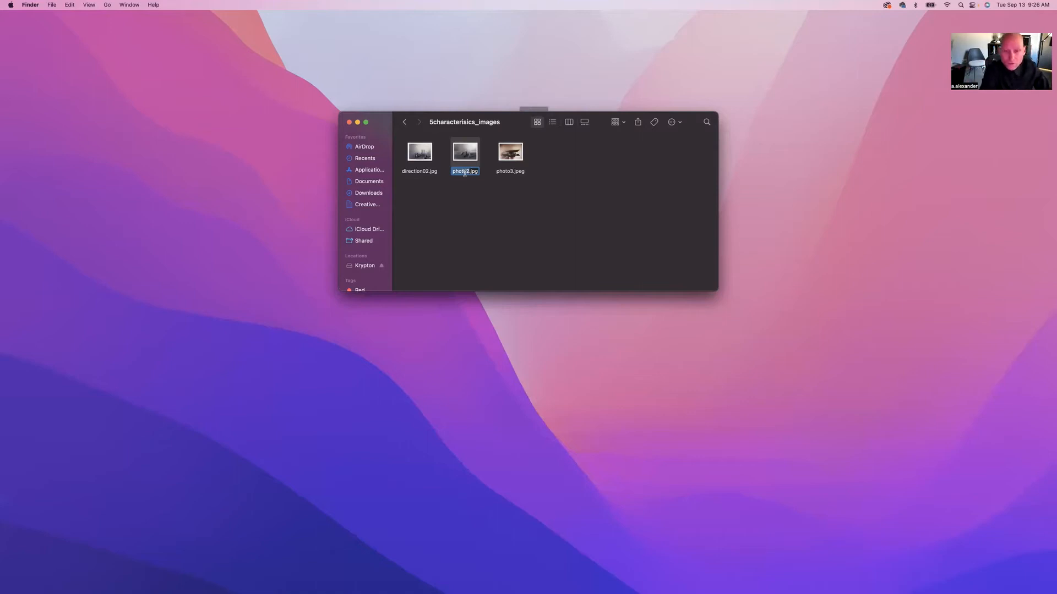
type("dirction")
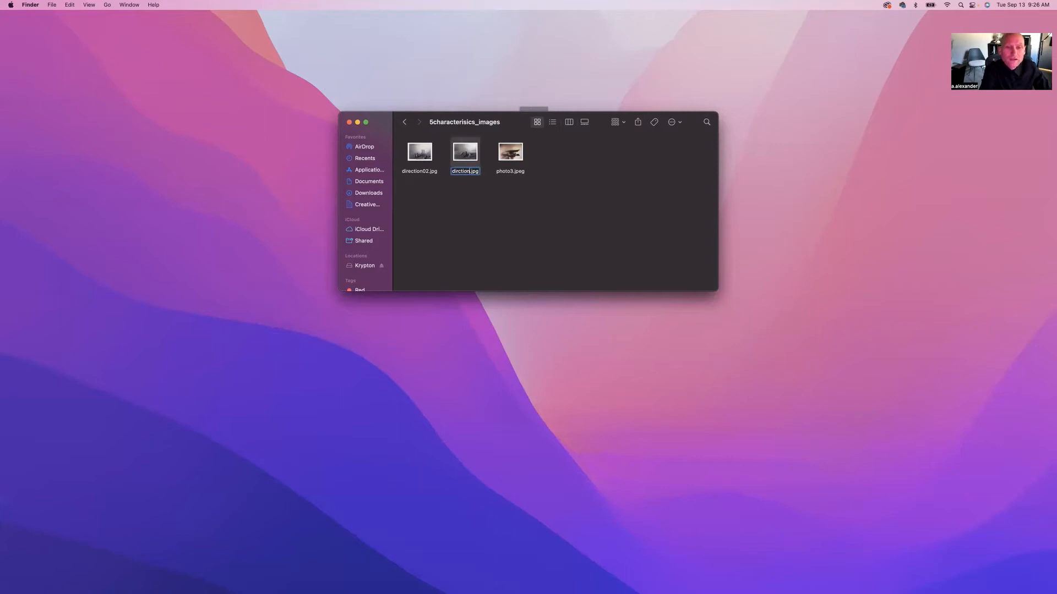
key("BackSpace")
key("BackSpace")
key("BackSpace")
key("BackSpace")
key("BackSpace")
type("ection")
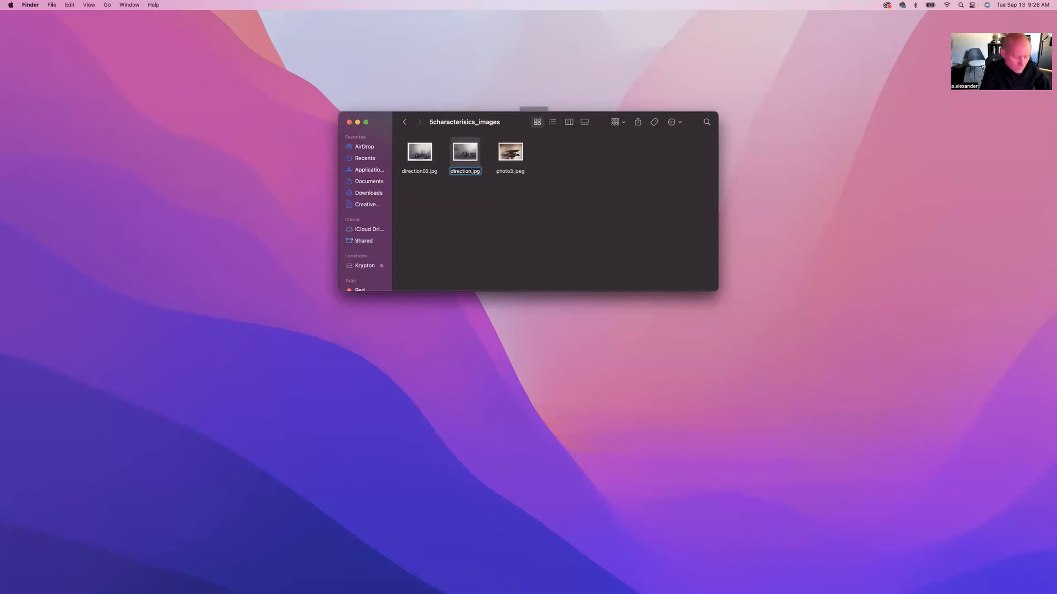
type("03")
key("Return")
left_click(474, 186)
Step: Rename photo3.jpeg as direction04.jpeg, keeping its file extension
left_click(501, 174)
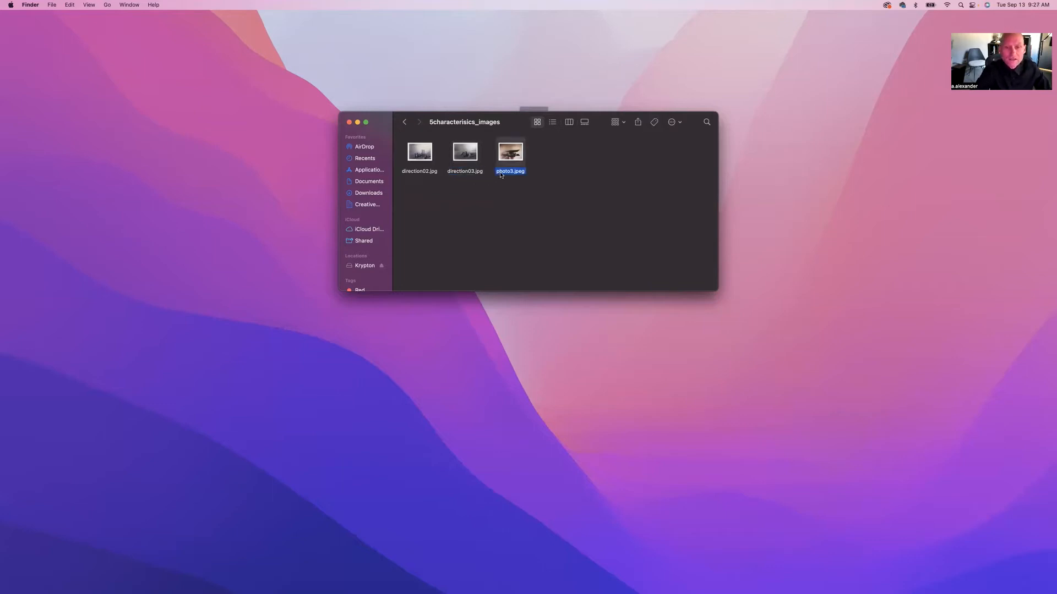
left_click(500, 171)
type("direct")
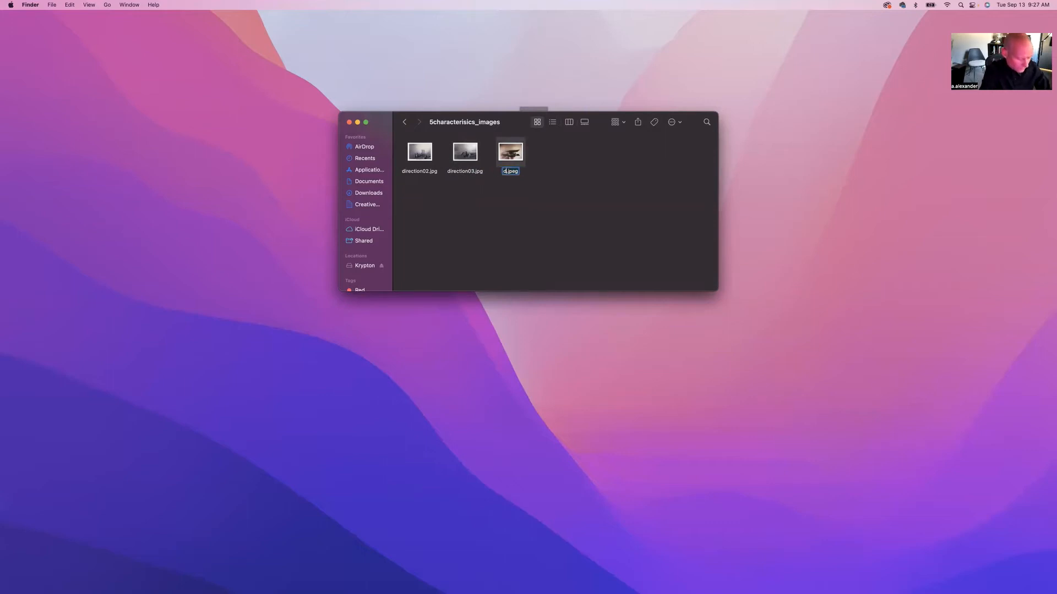
type("ion")
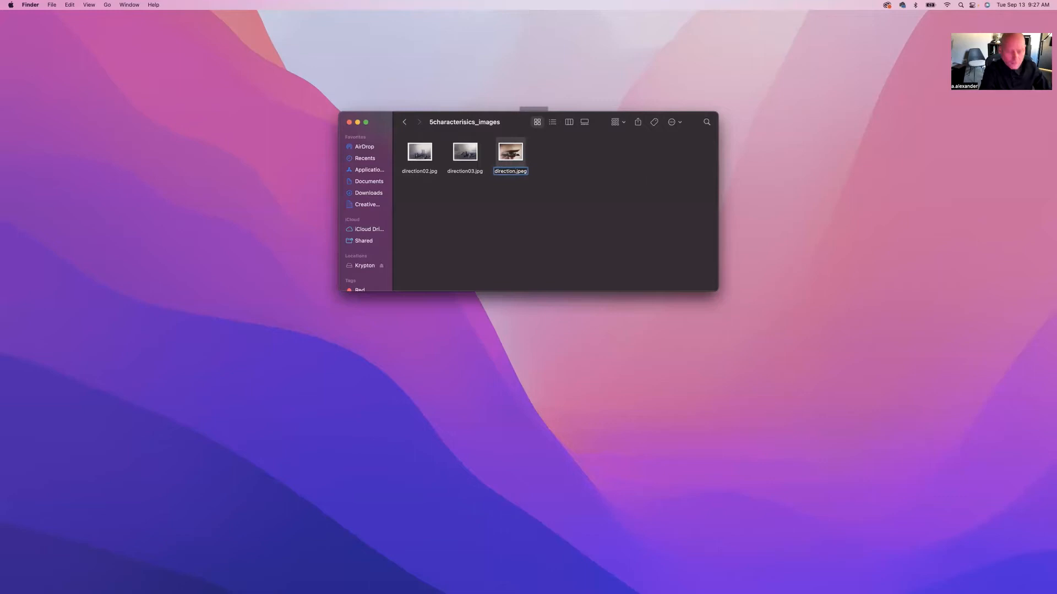
type("04")
left_click(484, 200)
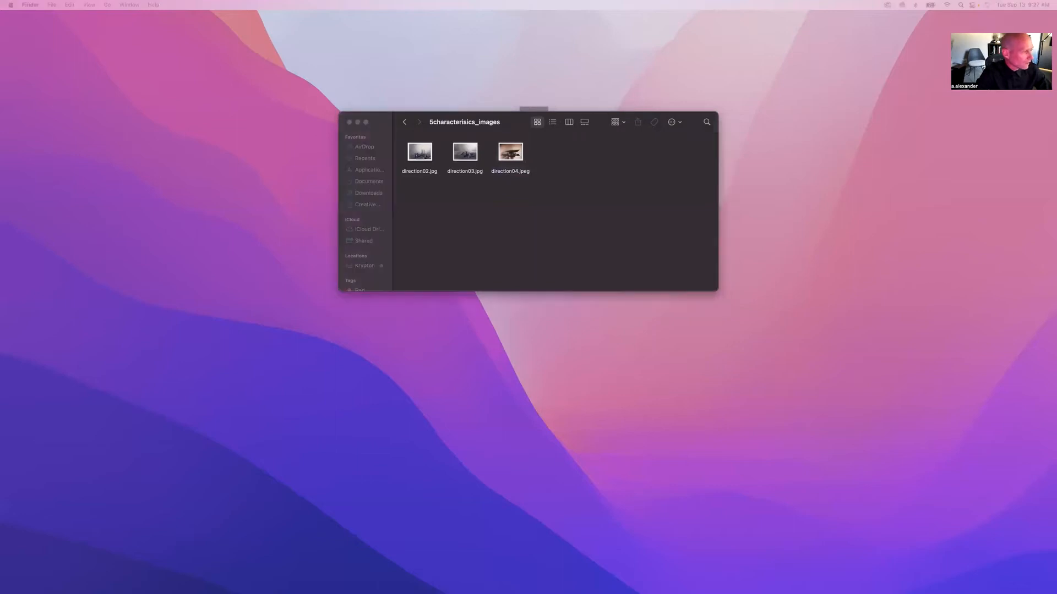
Step: Switch to the Blogger dashboard in Safari and start a new post on the ART276 fall 2022 blog
left_click_drag(0, 325, 348, 86)
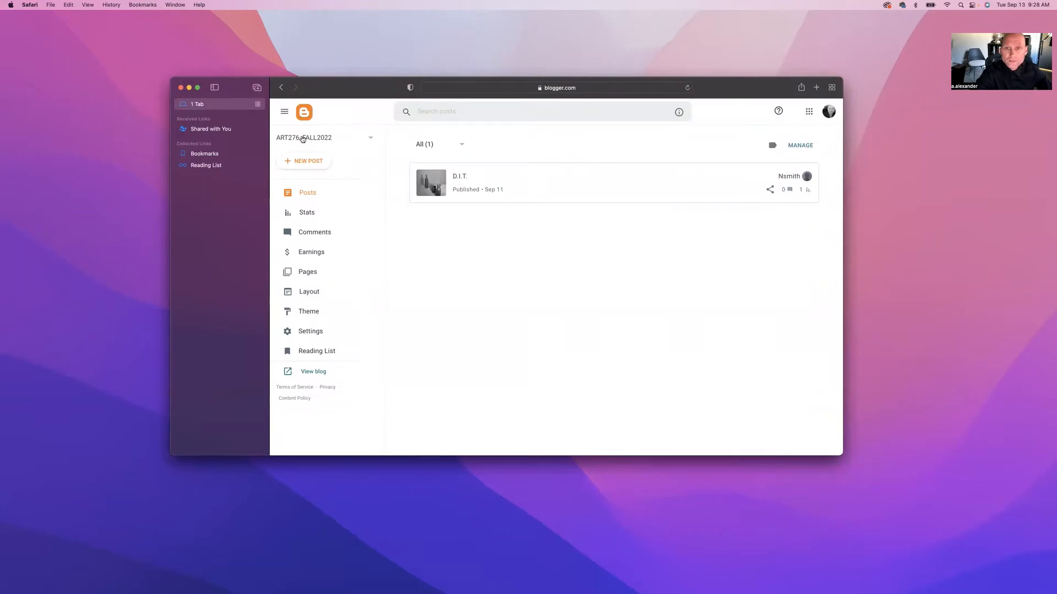
left_click(299, 164)
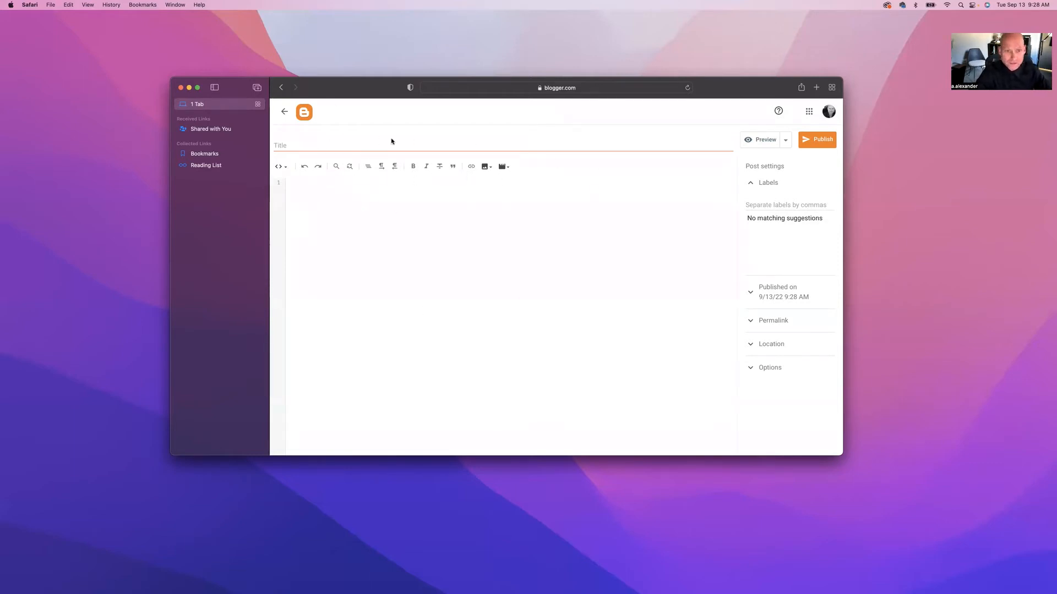
mouse_move(381, 94)
left_mouse_down()
mouse_move(407, 68)
mouse_move(438, 75)
mouse_move(394, 96)
left_mouse_up()
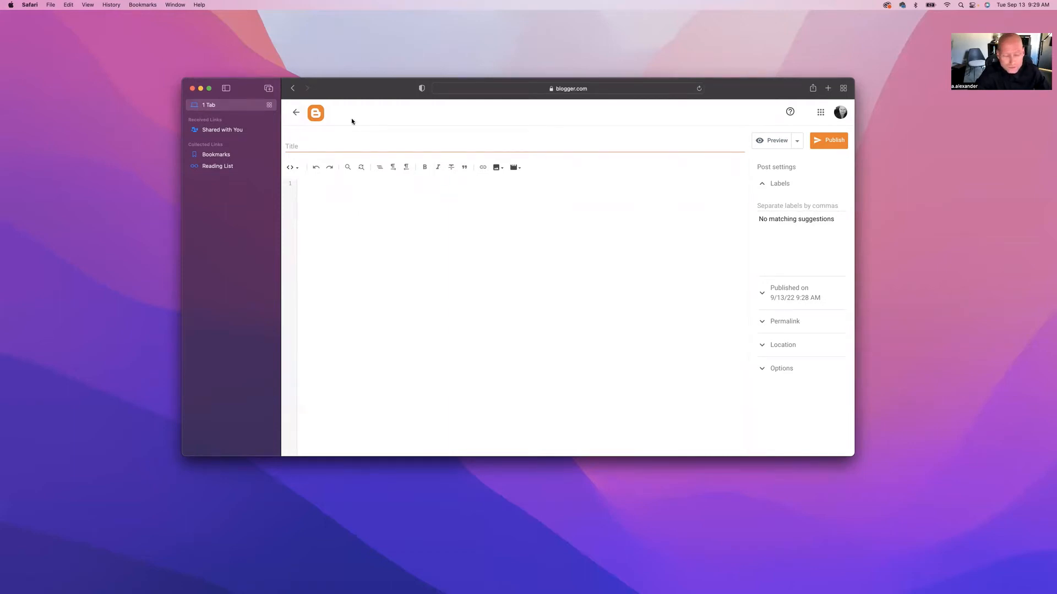
Step: Title the new post with the author's last name followed by _5characteristics_demo
left_click(304, 146)
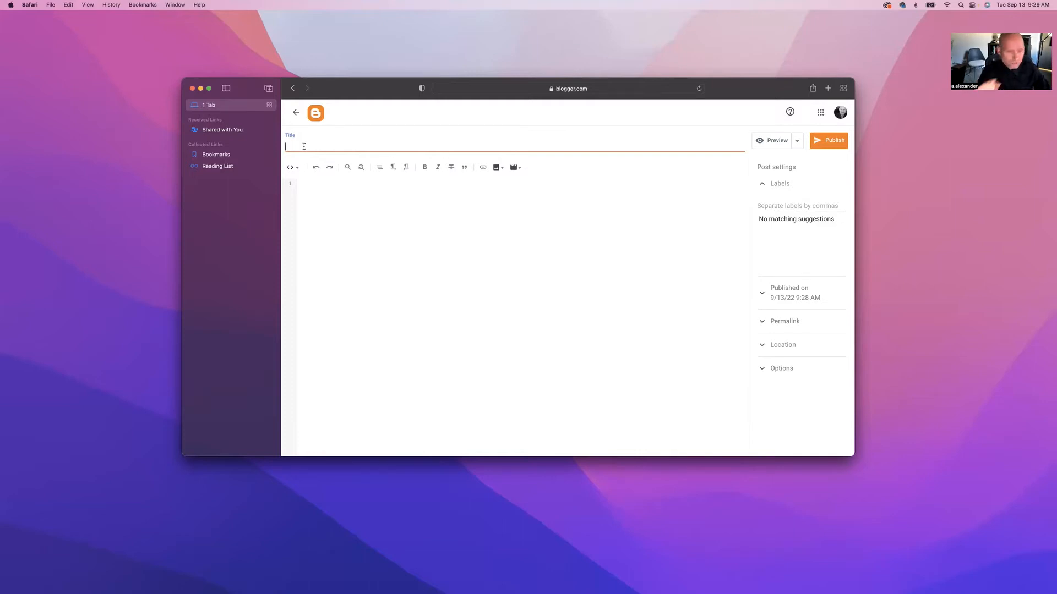
type("a")
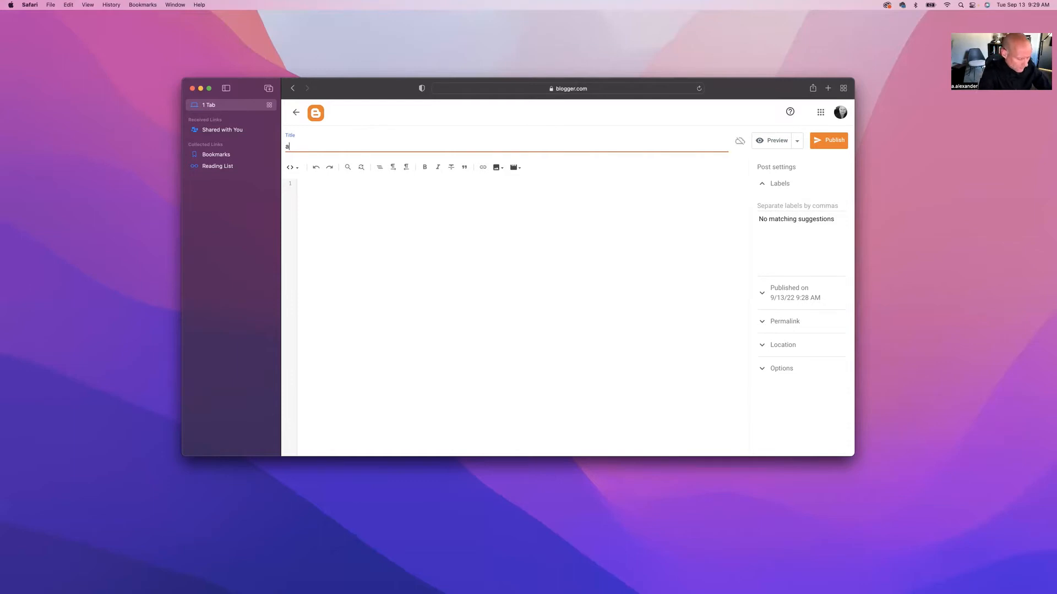
type("kexander_")
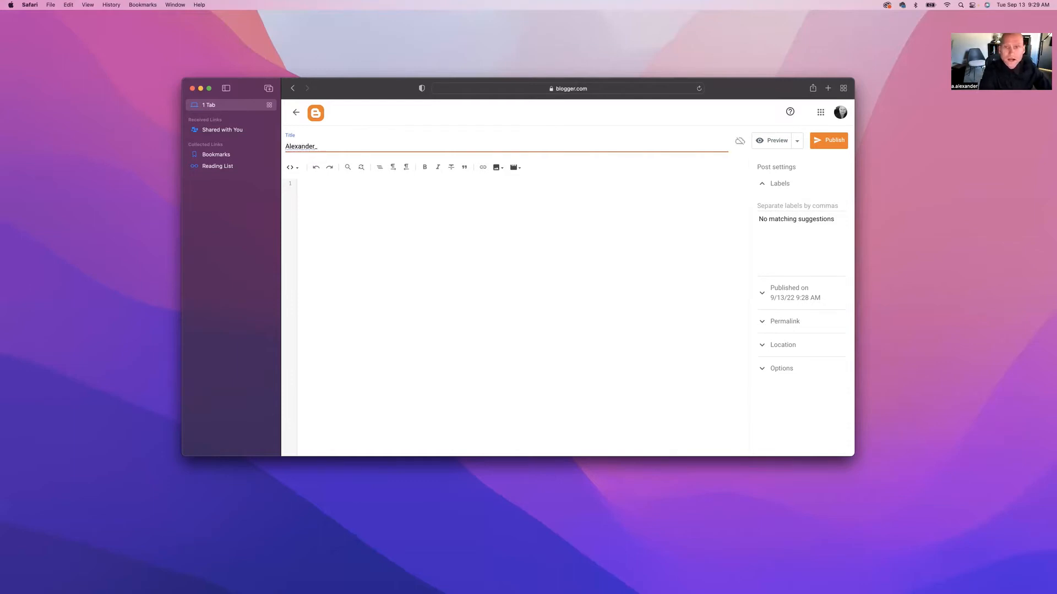
type("5c")
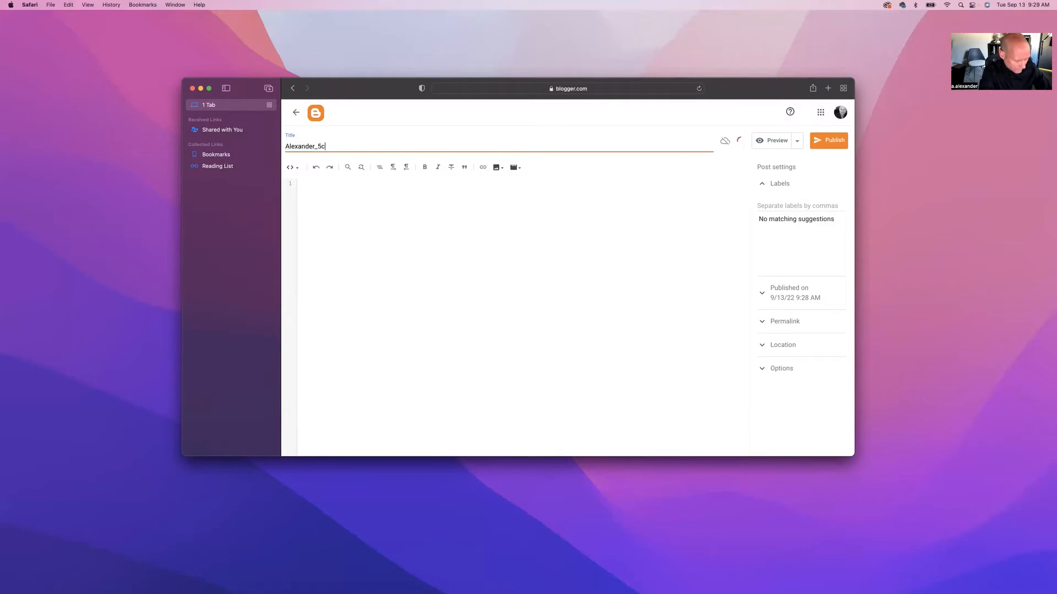
type("haracter")
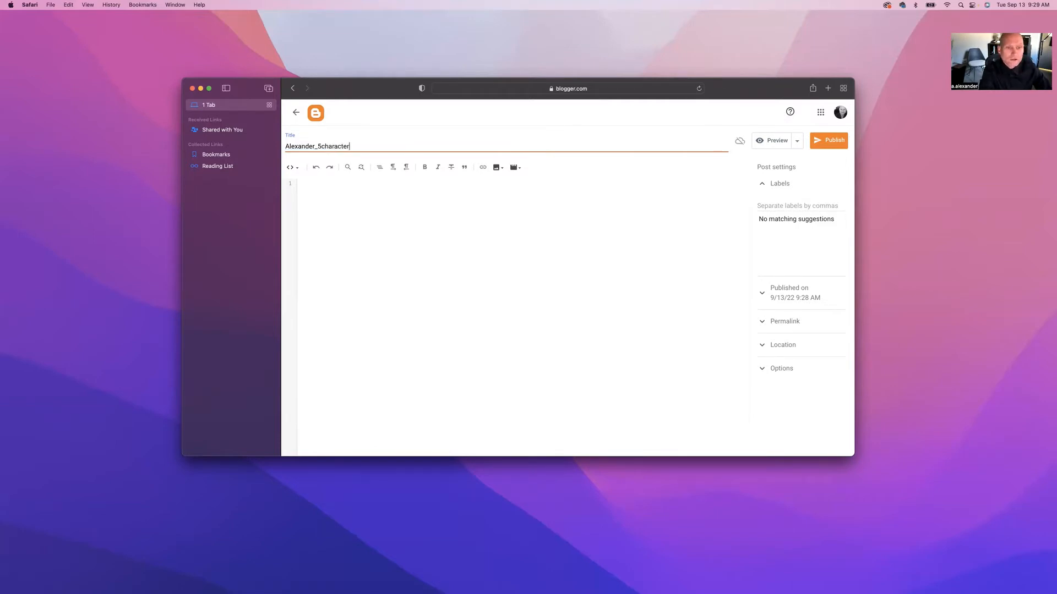
type("ist")
type("isti")
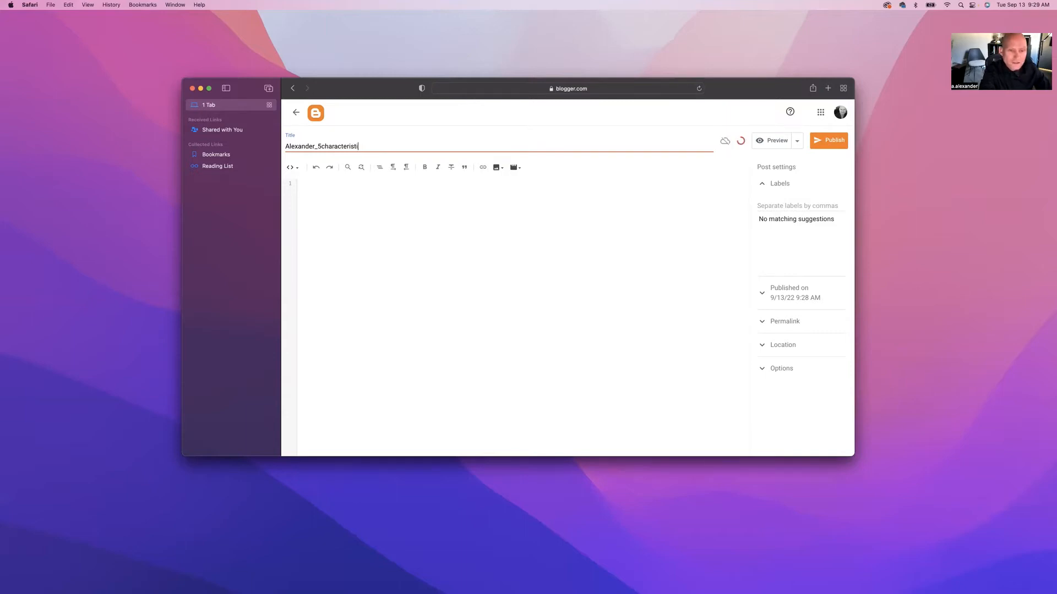
key("BackSpace")
type("cs_")
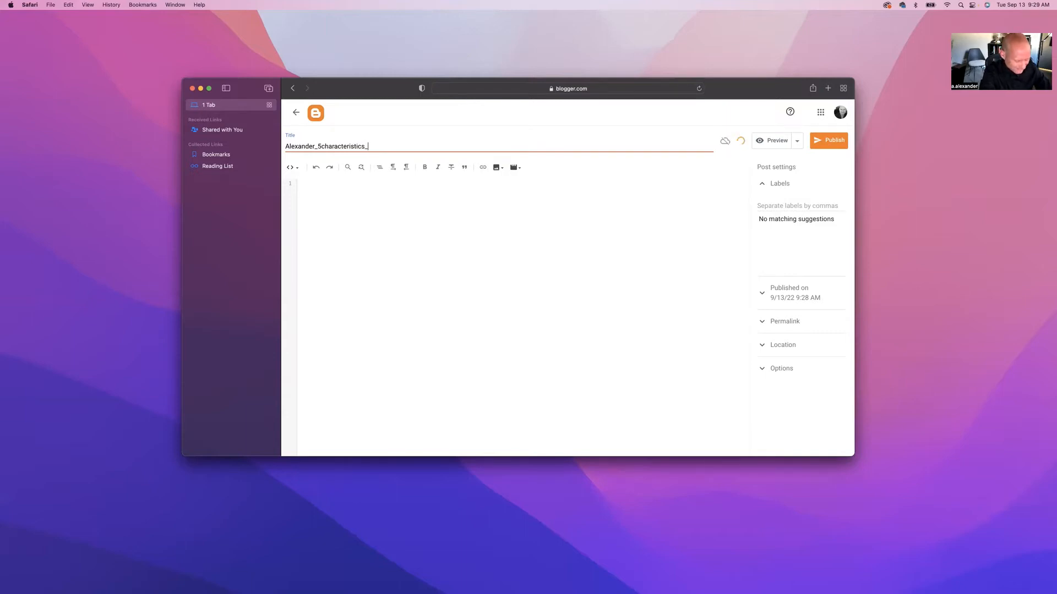
type("demo")
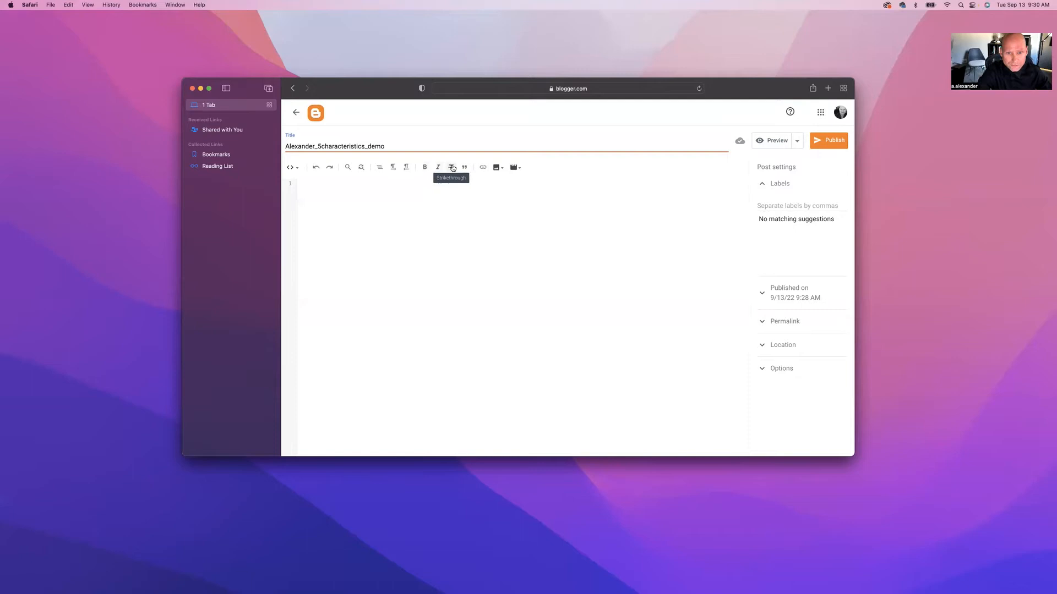
Step: Start inserting images from the computer into the post and open the file chooser
left_click(497, 169)
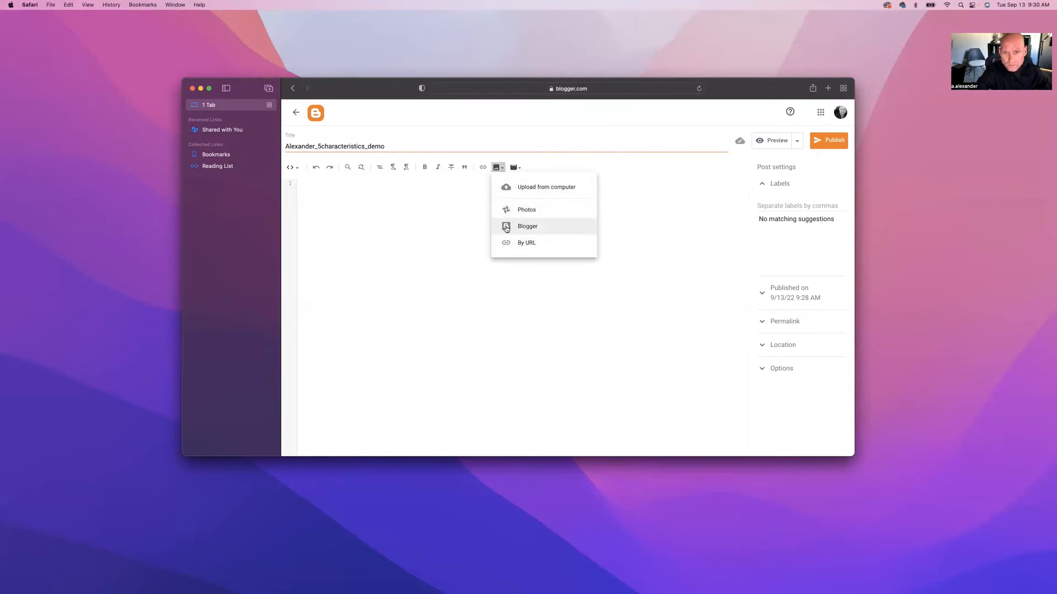
left_click(527, 189)
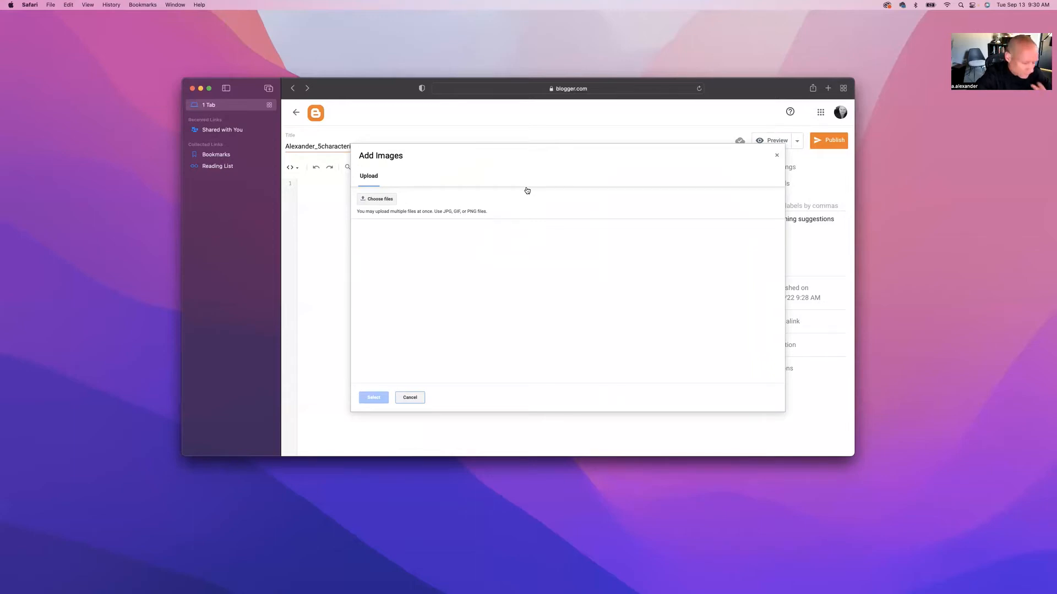
left_click(376, 199)
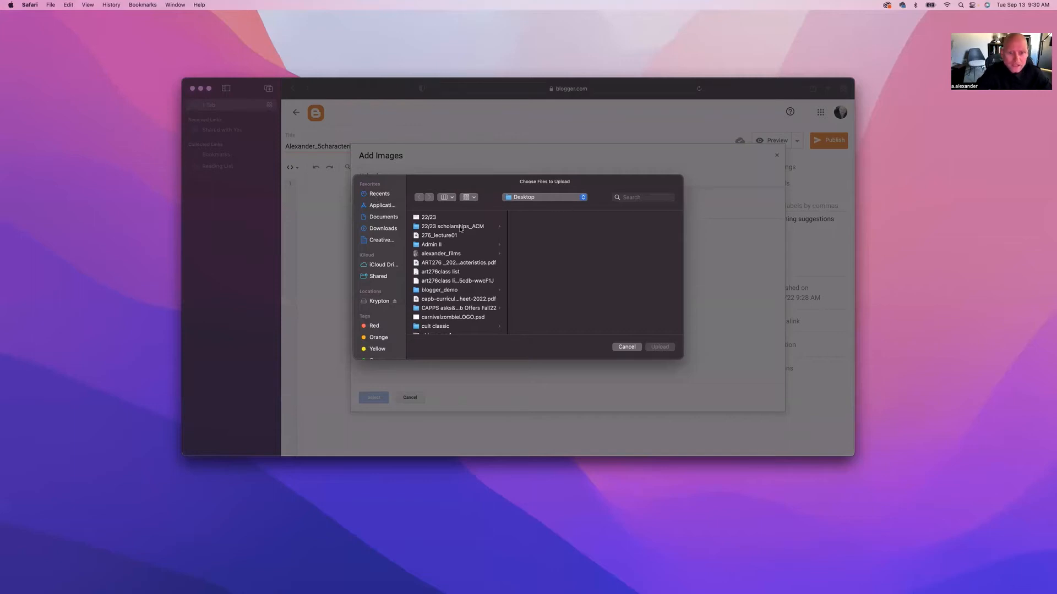
Step: Browse in the file chooser to the 5characterisics_images folder inside blogger_demo on the Desktop
scroll(434, 249, "down", 2)
scroll(434, 249, "down", 4)
scroll(434, 248, "down", 1)
scroll(434, 248, "down", 6)
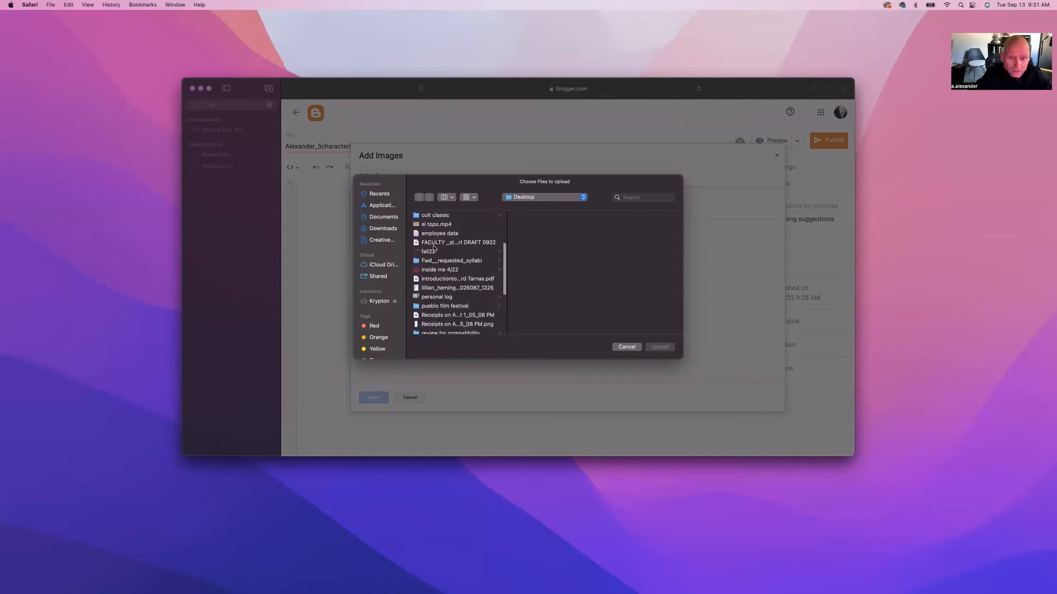
scroll(434, 248, "up", 11)
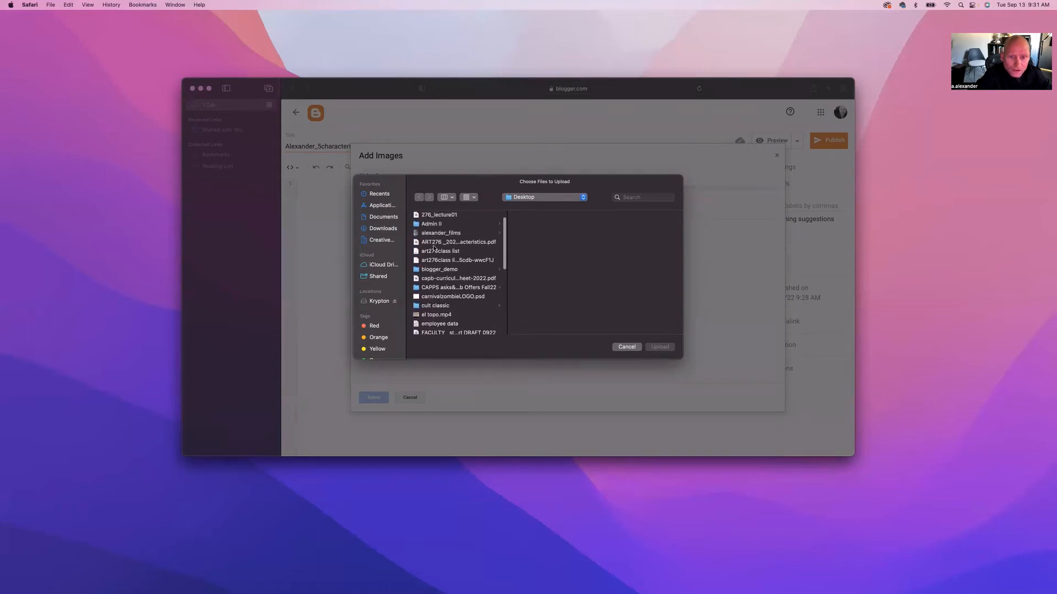
left_click(415, 284)
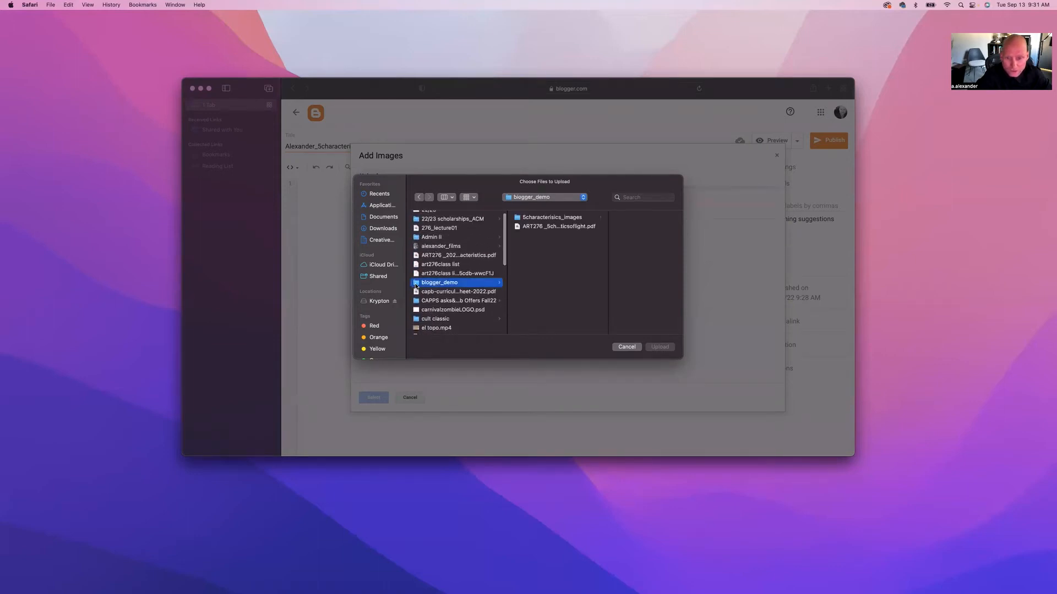
left_click(530, 218)
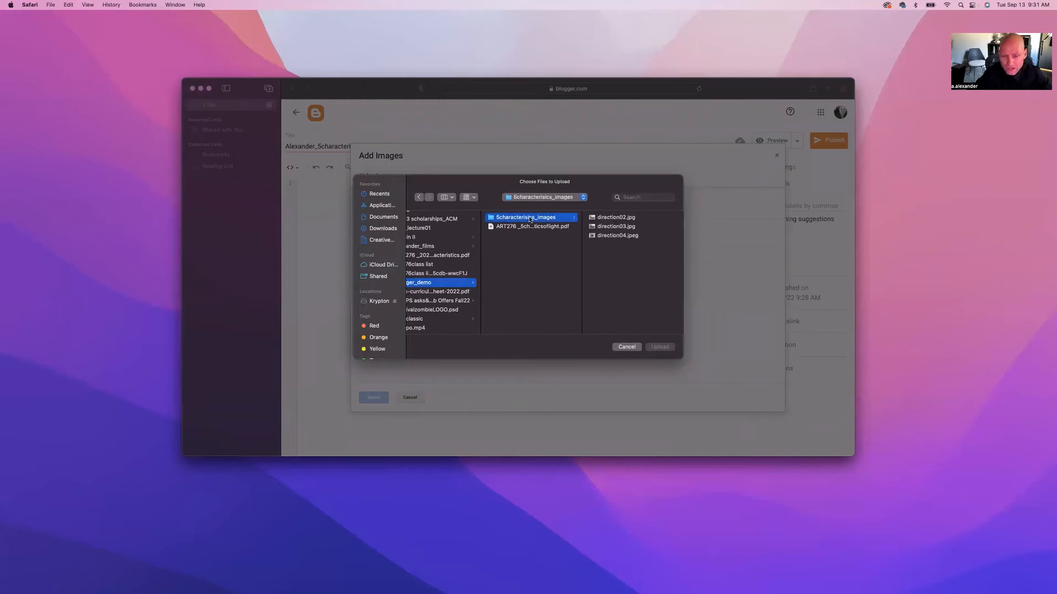
left_click(590, 219)
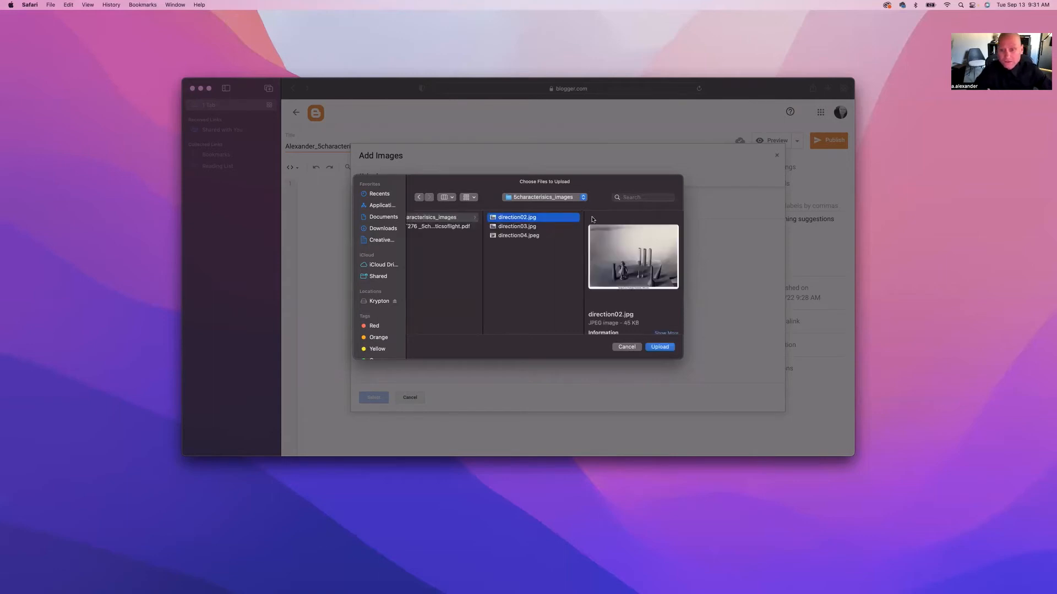
left_click(507, 235, "shift")
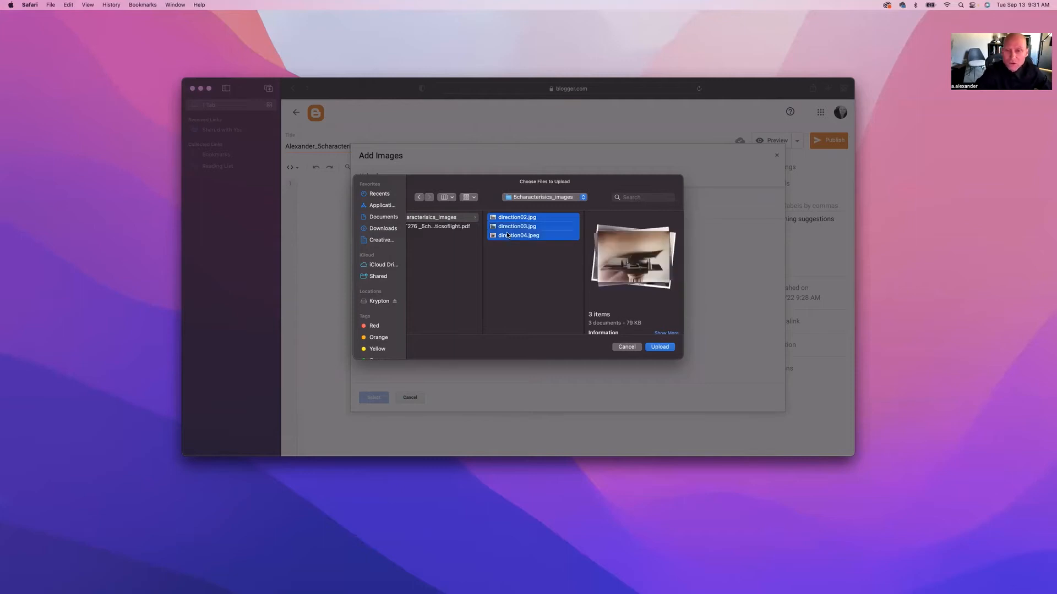
left_click(505, 253)
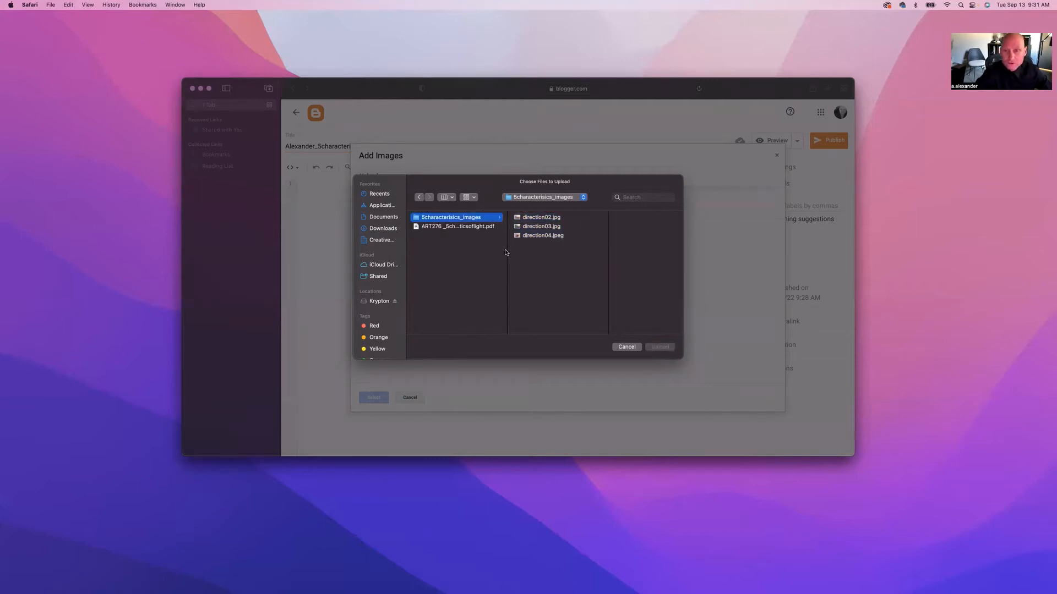
left_click(532, 217)
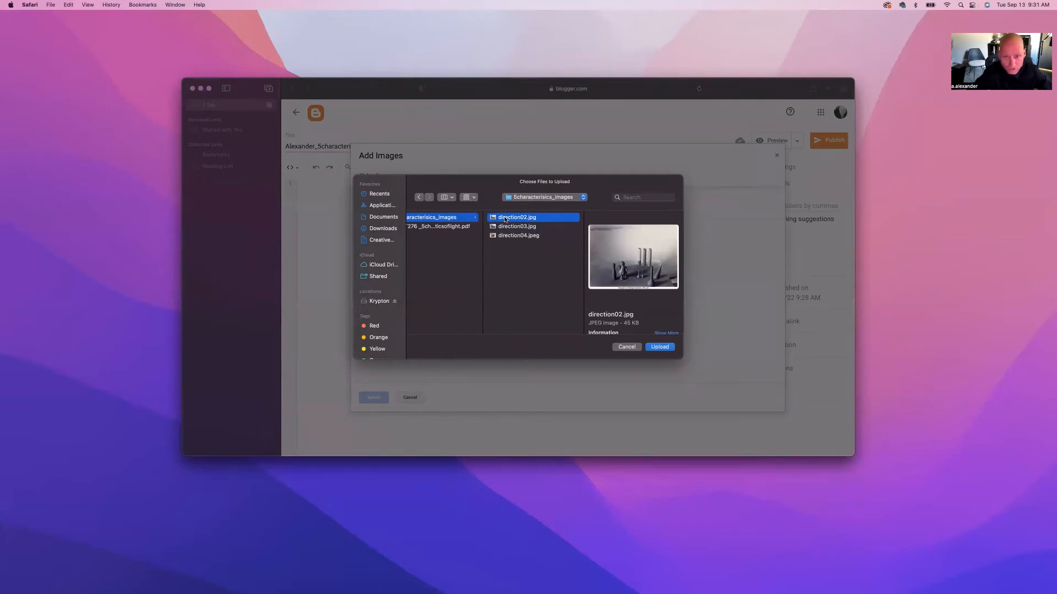
left_click(515, 237, "shift")
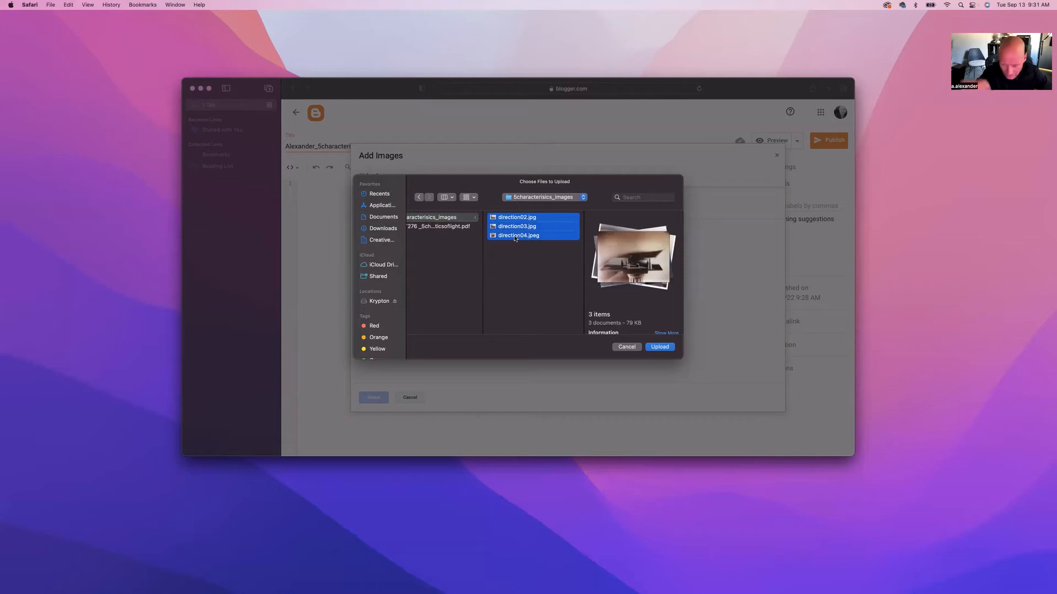
left_click(516, 246)
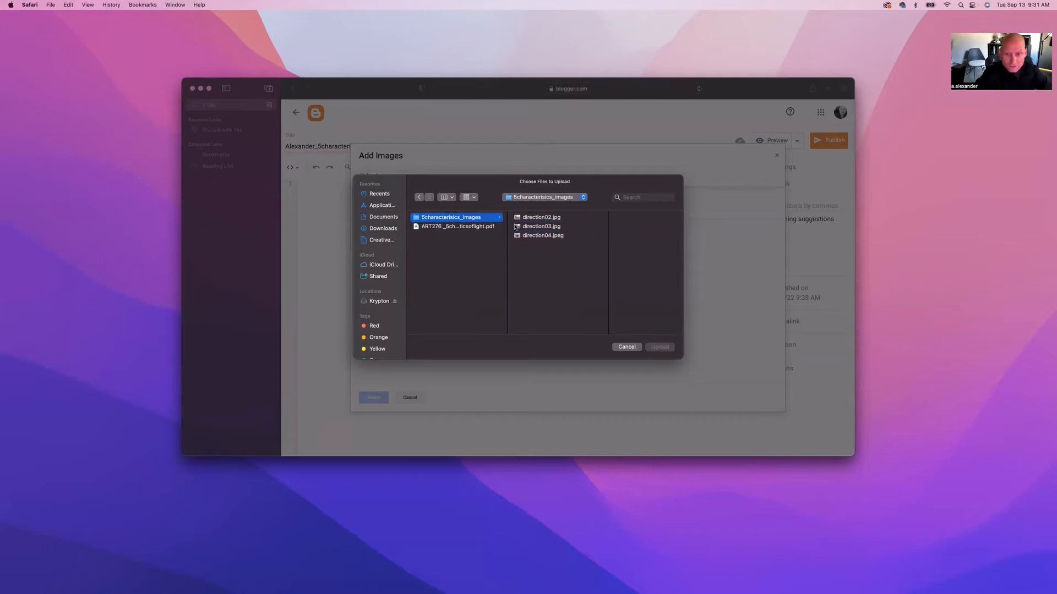
left_click(526, 219)
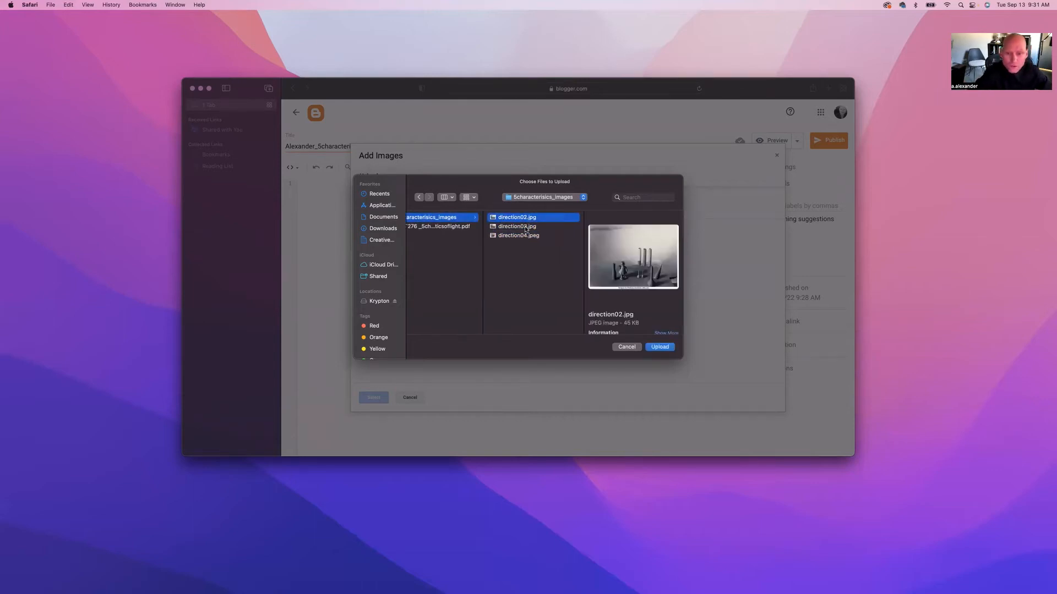
left_click(527, 227, "shift")
left_click(529, 268)
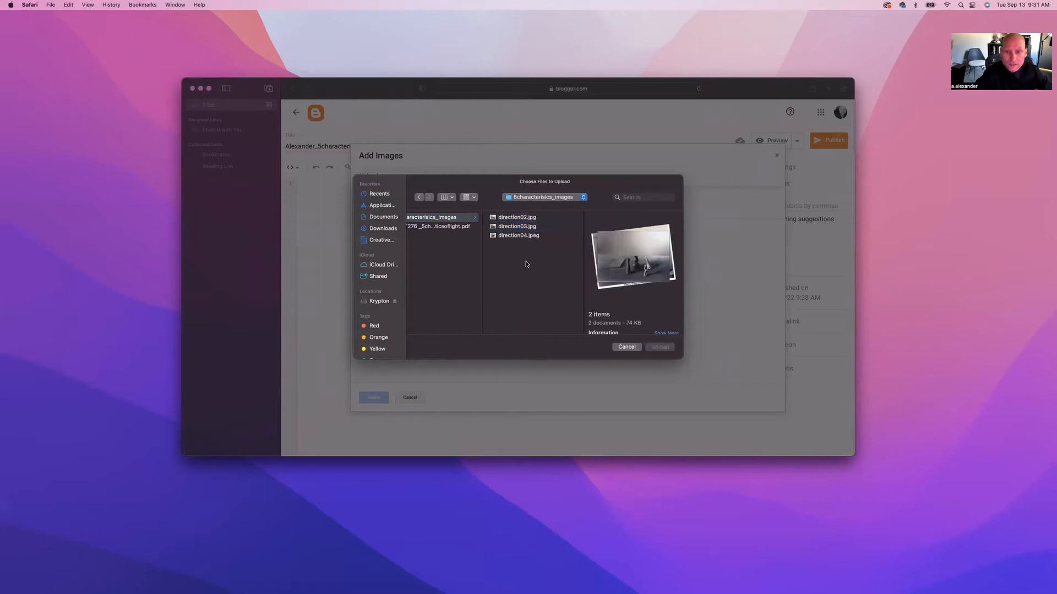
left_click(519, 218)
left_click(517, 236)
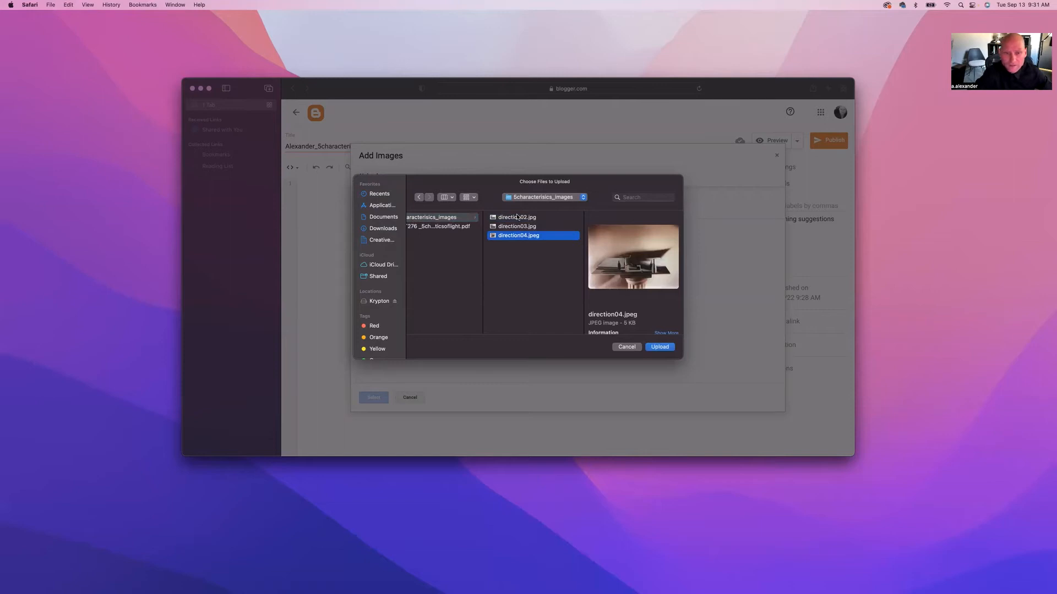
left_click(517, 217)
left_click(515, 238)
left_click(515, 227)
Step: Upload direction02.jpg, direction03.jpg and direction04.jpeg together
left_click(514, 218)
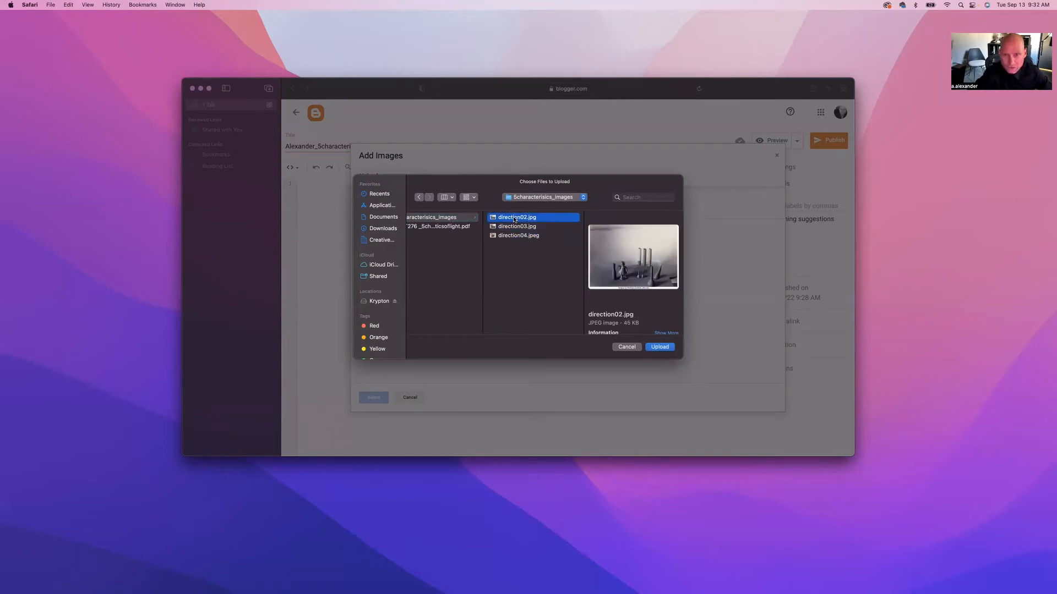
left_click(515, 237, "shift")
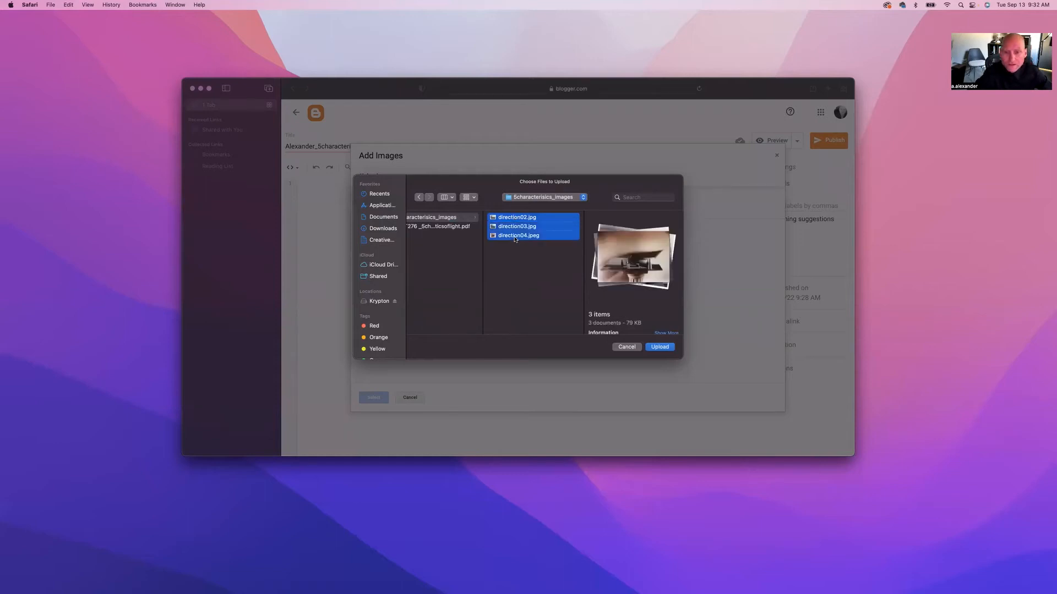
left_click(659, 347)
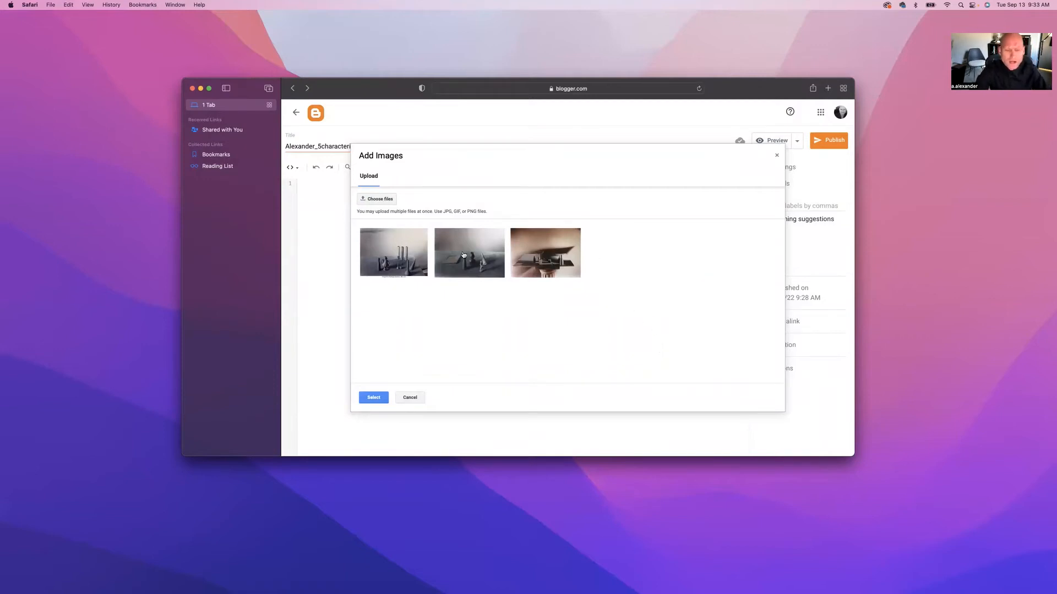
Step: Insert all three uploaded images into the post with the Medium size and Center alignment layout
left_click(388, 250)
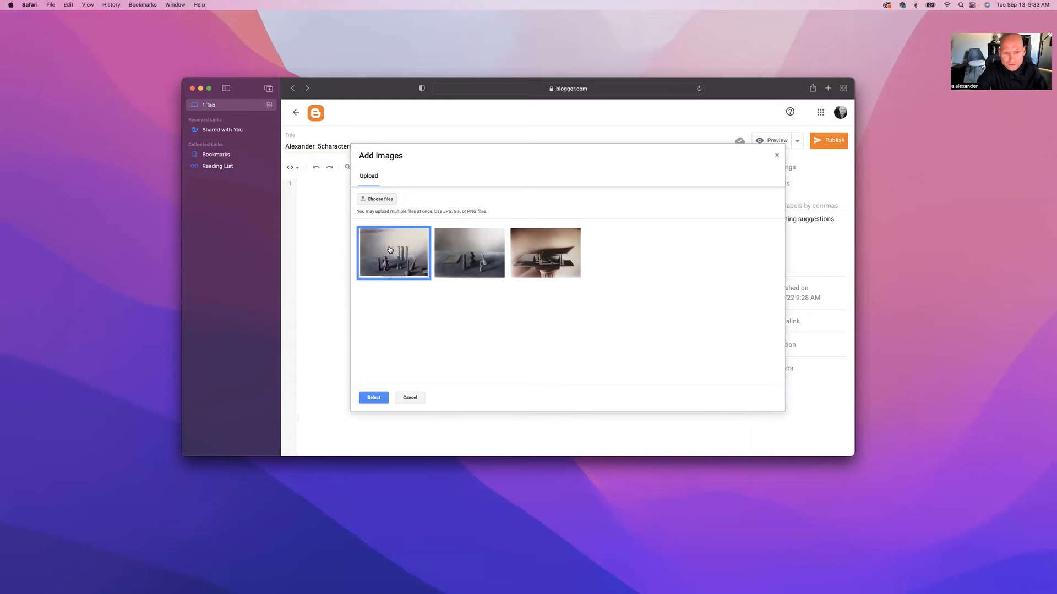
left_click(391, 297)
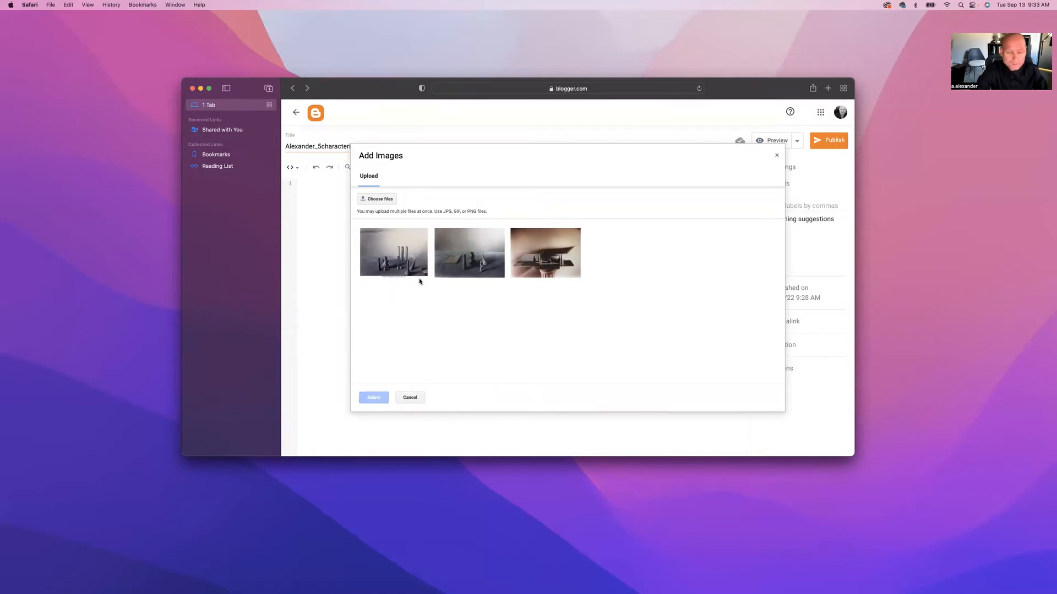
left_click(397, 257)
left_click(494, 260)
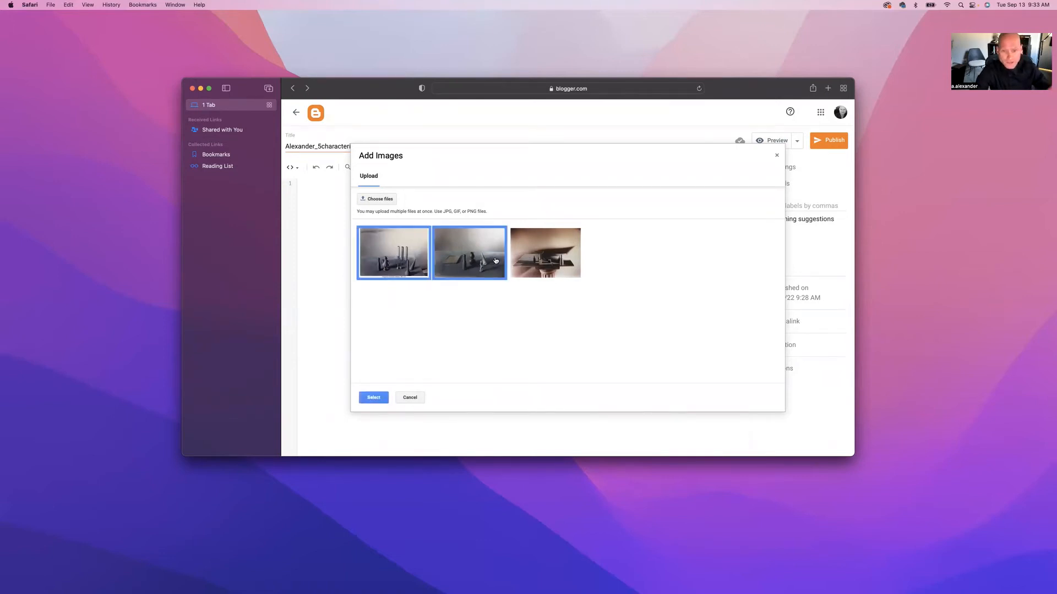
left_click(539, 266)
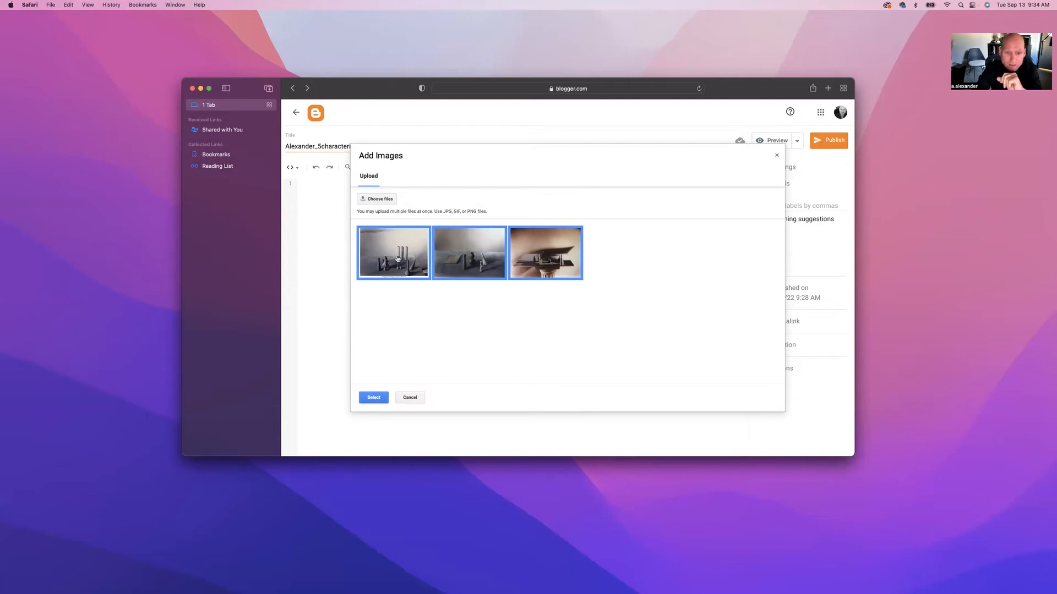
left_click(369, 400)
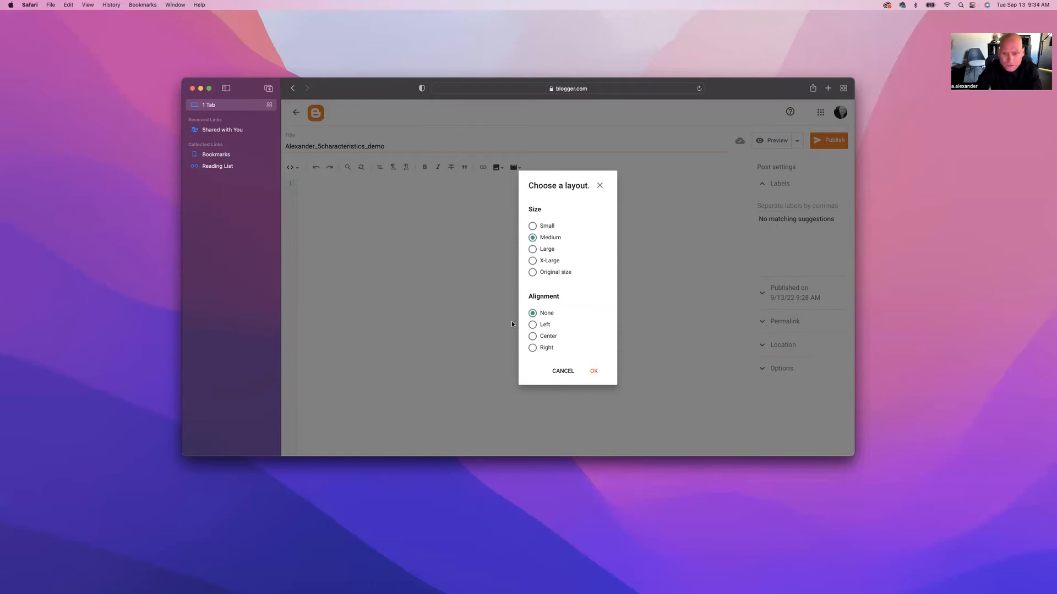
left_click(532, 336)
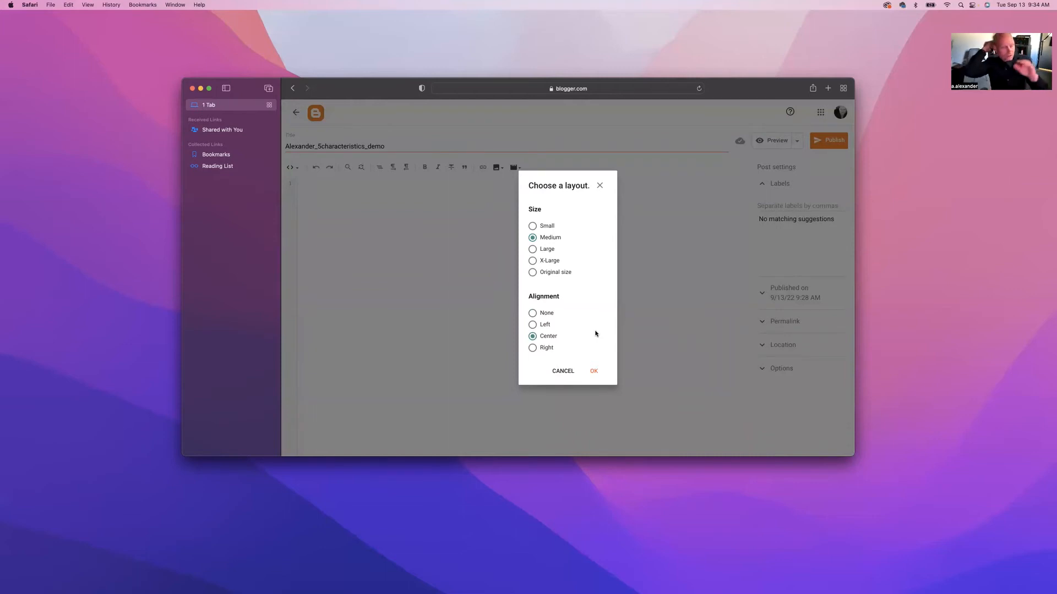
left_click(593, 371)
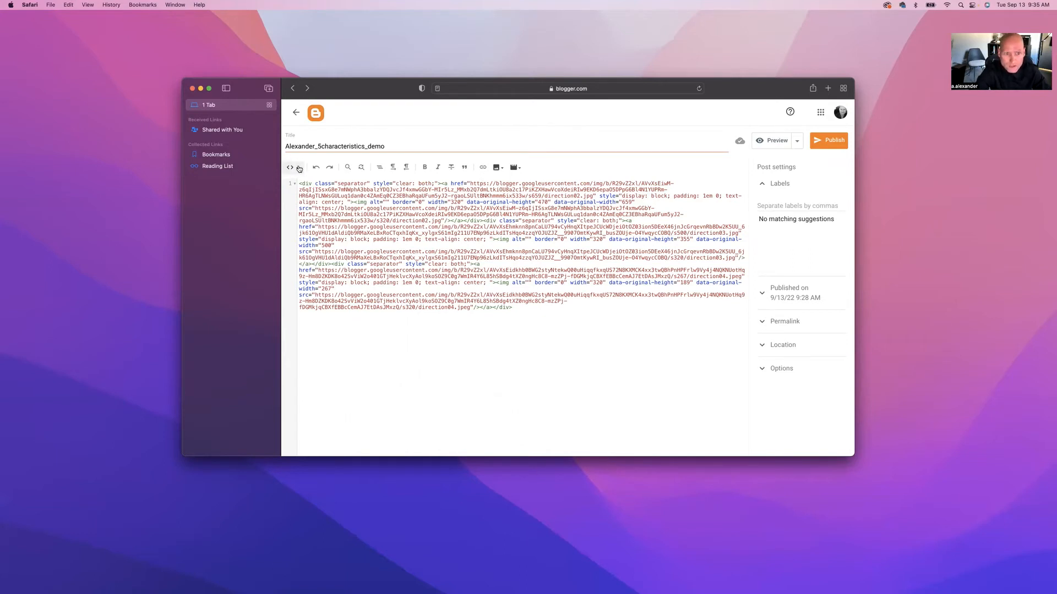
Step: Compare the post's HTML view with its Compose view and leave the editor in Compose view
left_click(299, 169)
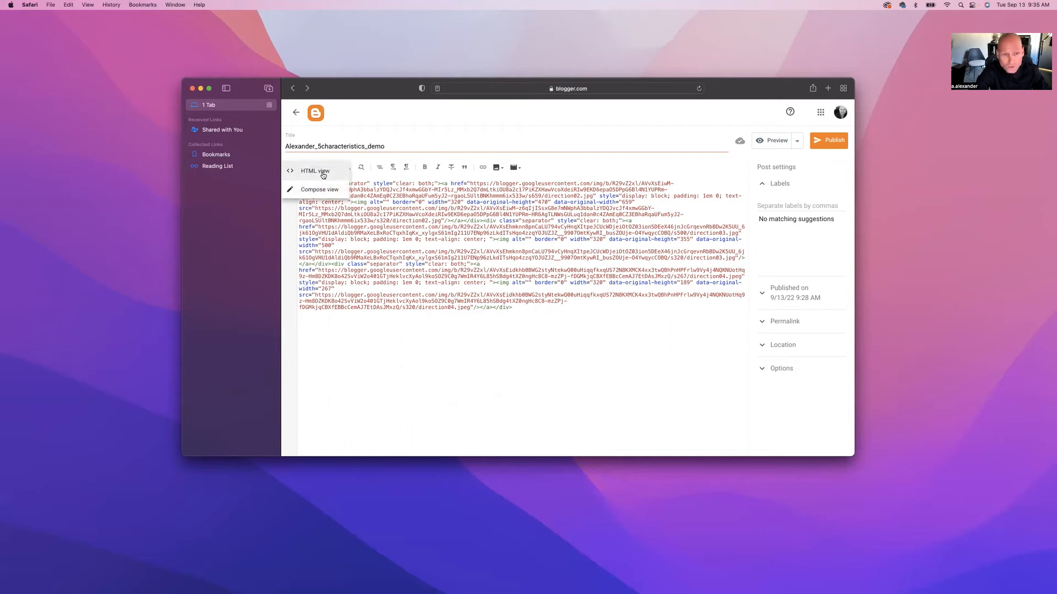
left_click(317, 190)
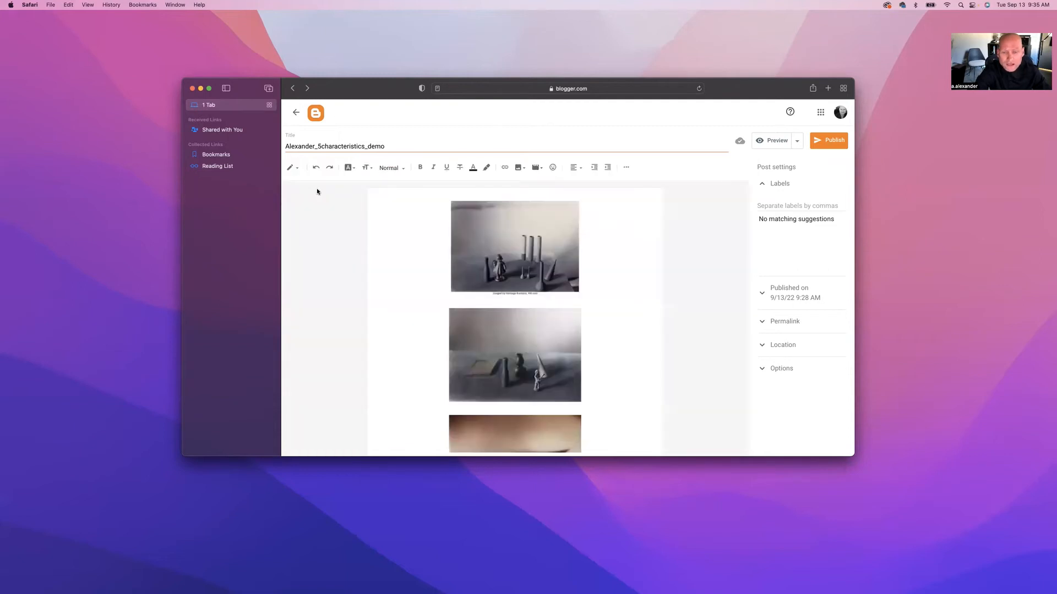
left_click(292, 168)
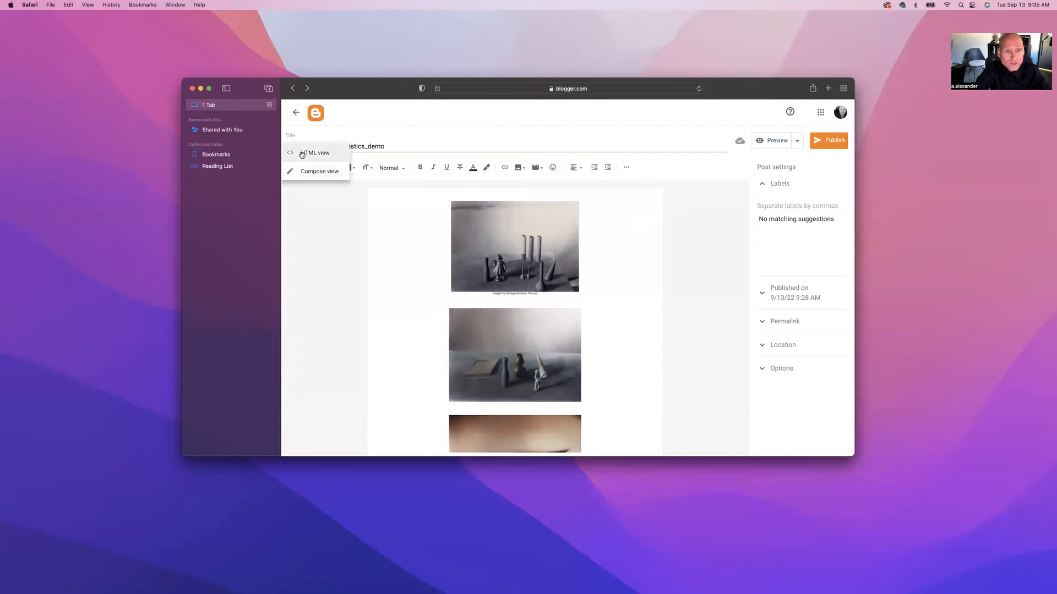
left_click(301, 154)
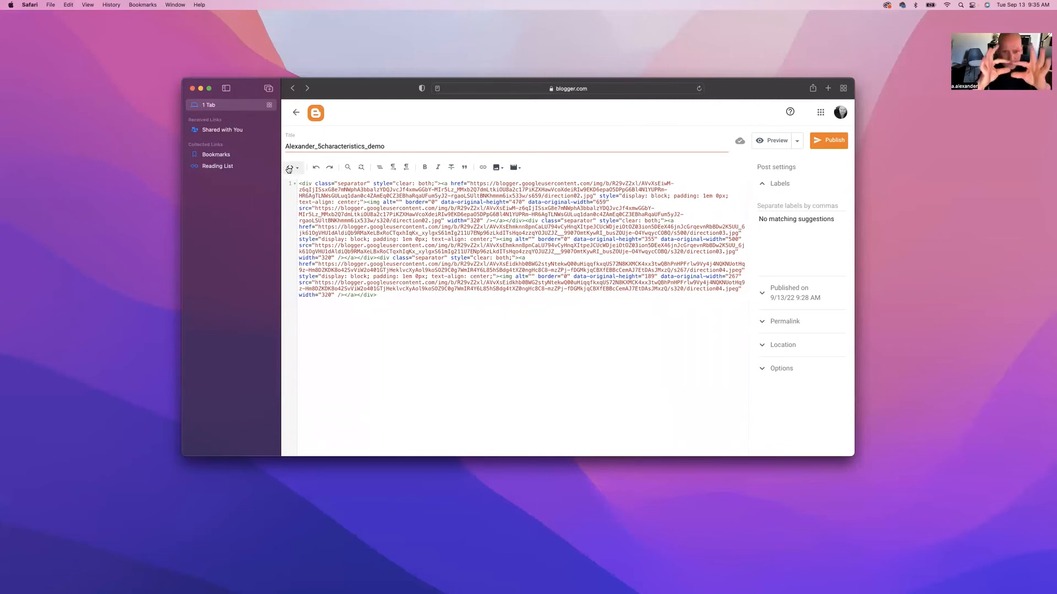
left_click(292, 169)
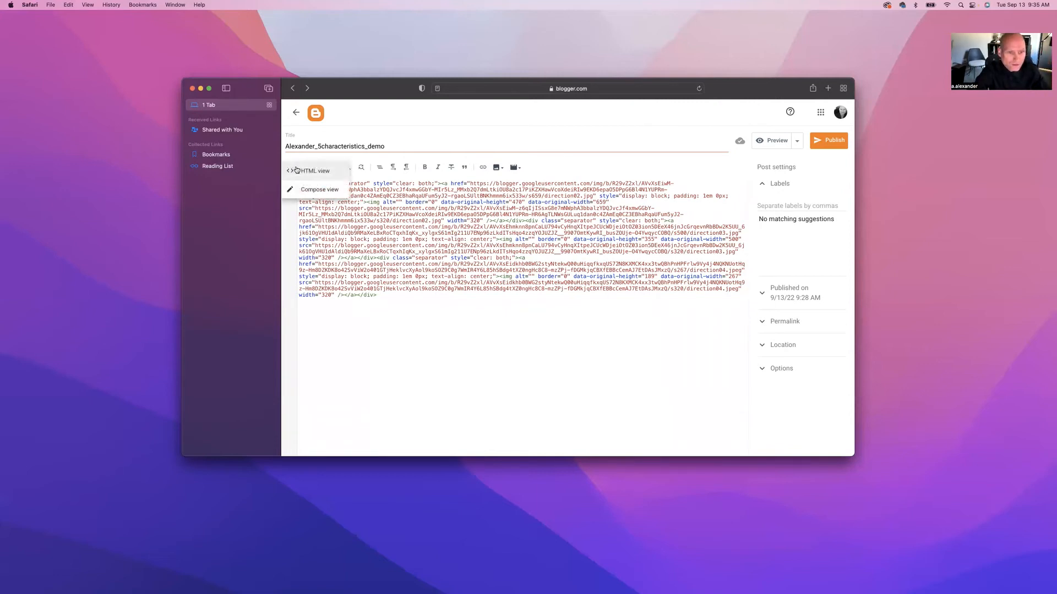
left_click(311, 190)
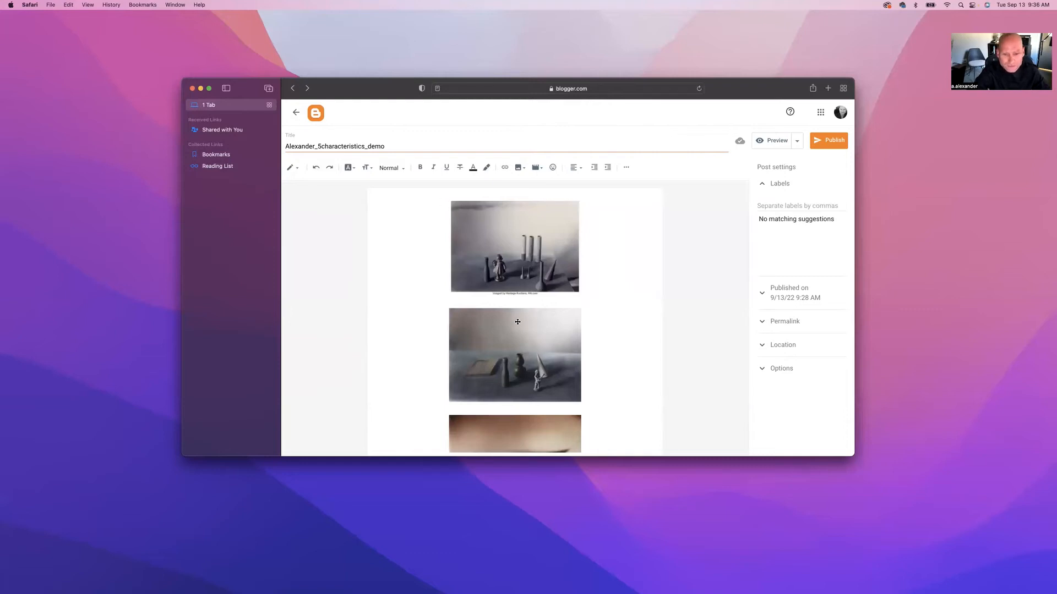
Step: Review the three inserted images in the post and check them against the renamed files in the images folder
scroll(517, 321, "down", 3)
scroll(497, 350, "up", 3)
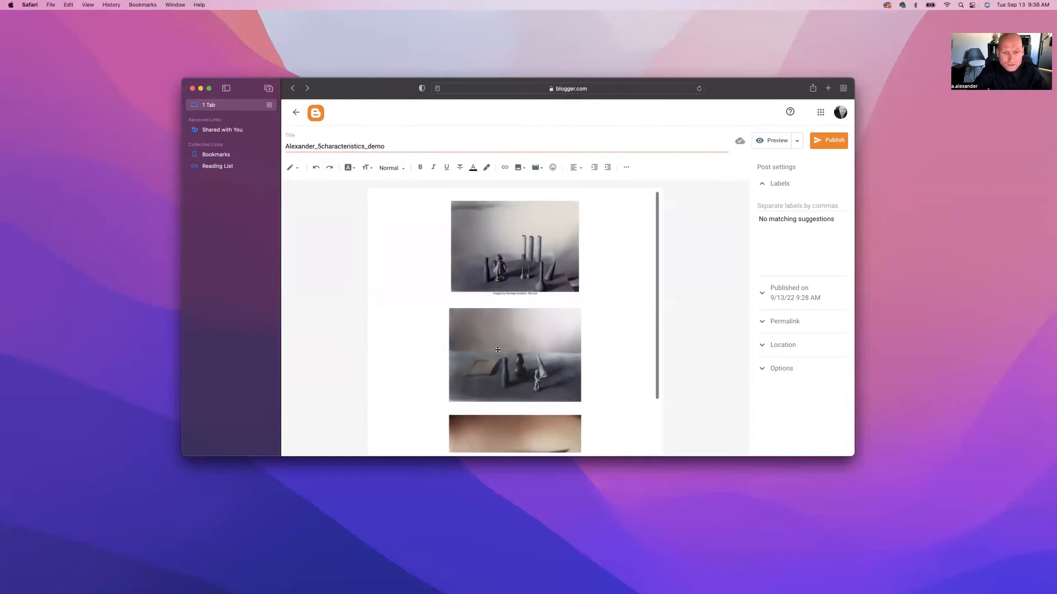
scroll(495, 330, "down", 3)
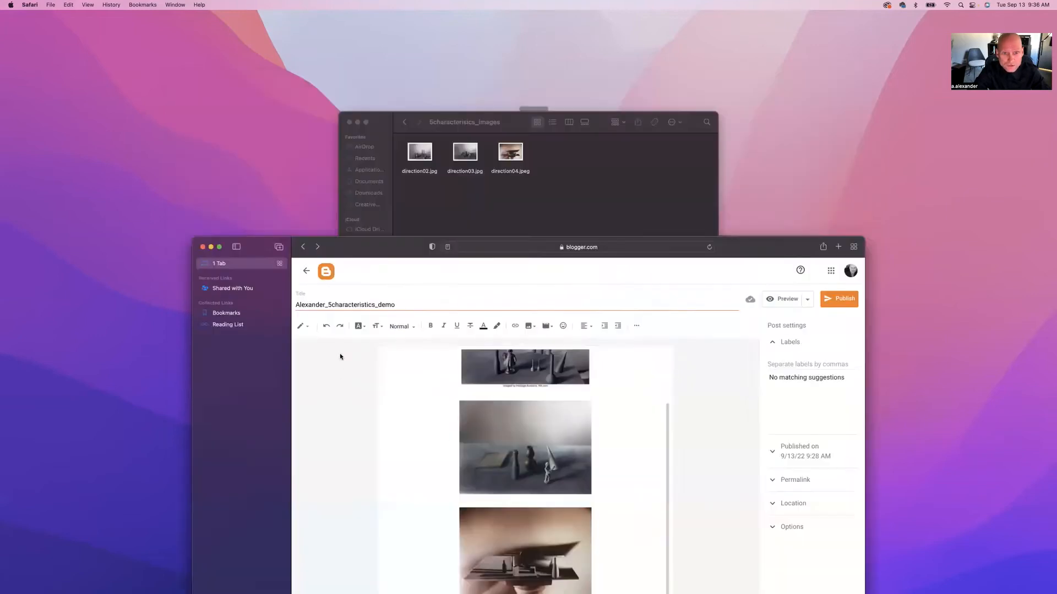
left_click_drag(340, 355, 337, 345)
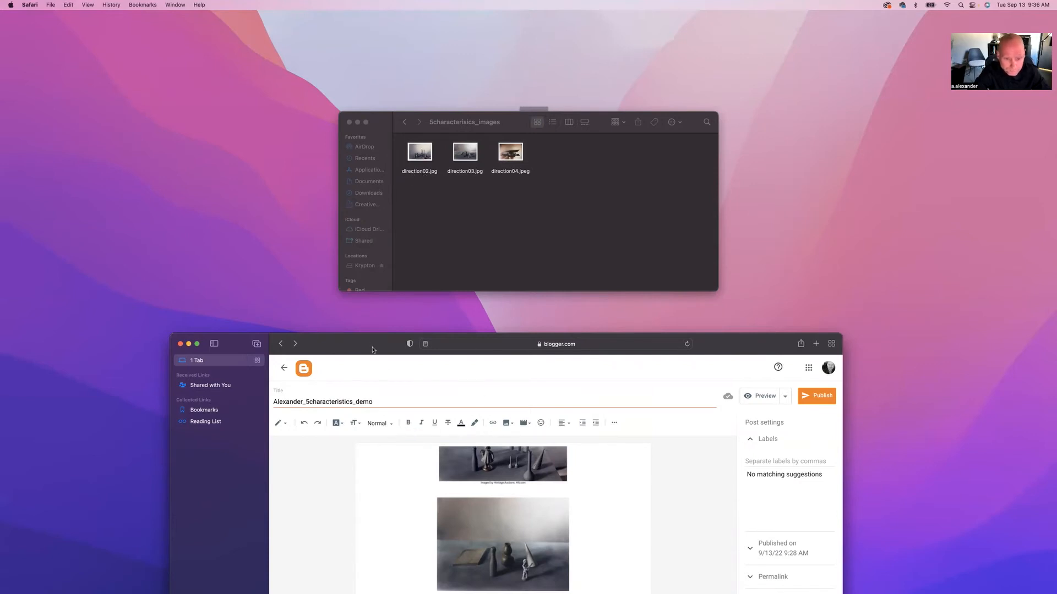
left_click_drag(371, 347, 372, 284)
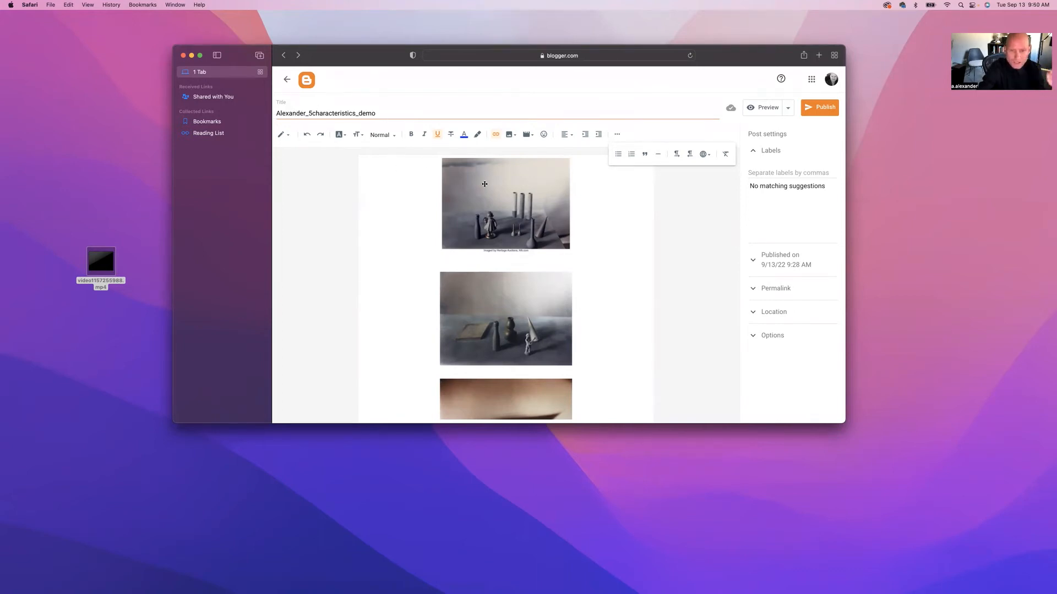
scroll(501, 186, "up", 1)
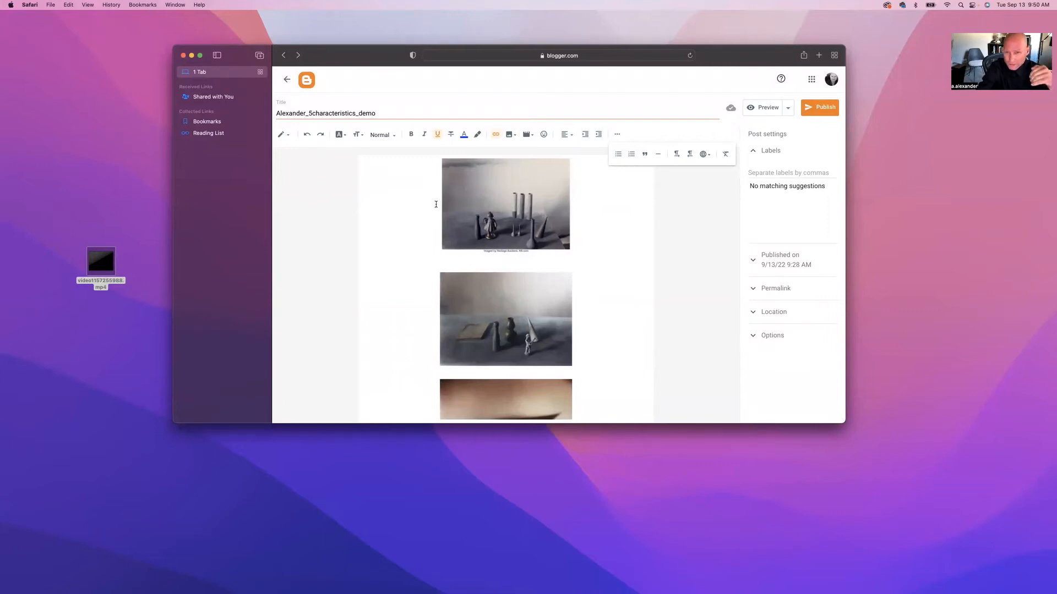
scroll(437, 204, "down", 1)
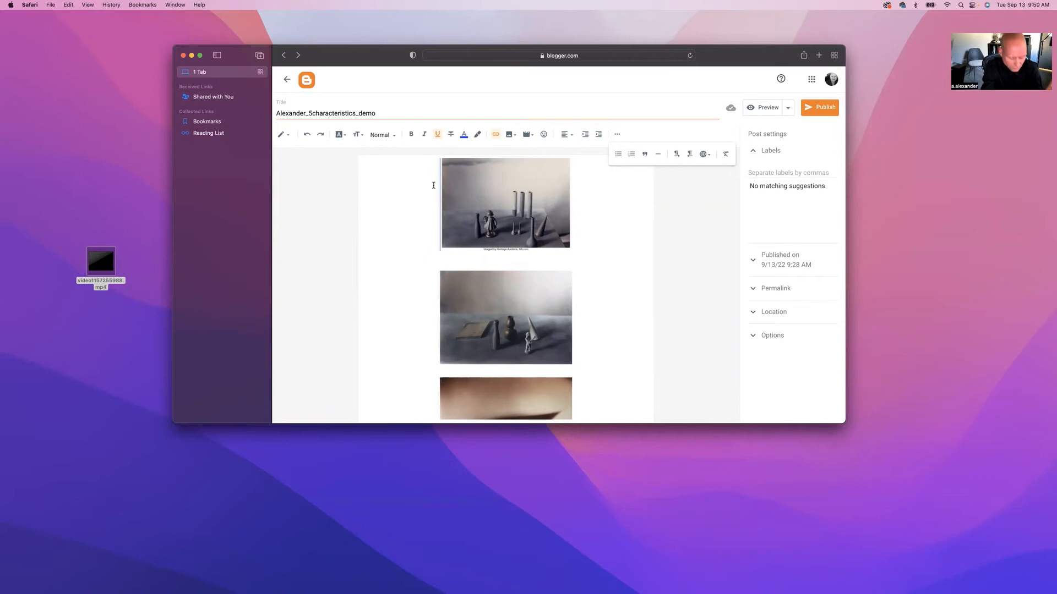
Step: Make room above the first image and add the centered heading DIRECTION there
key("Return")
key("Return")
key("Return")
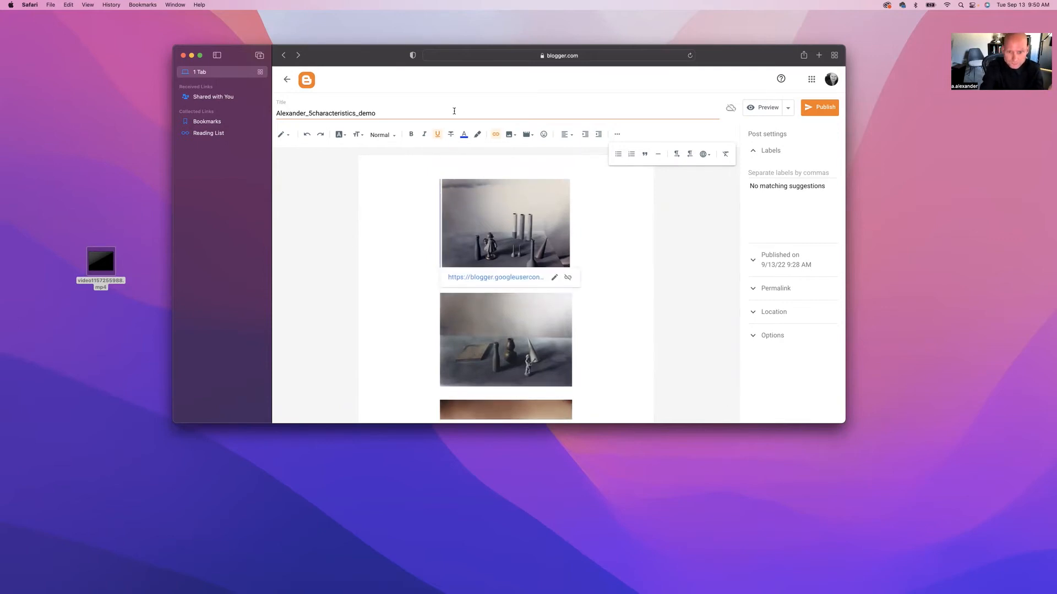
left_click(501, 160)
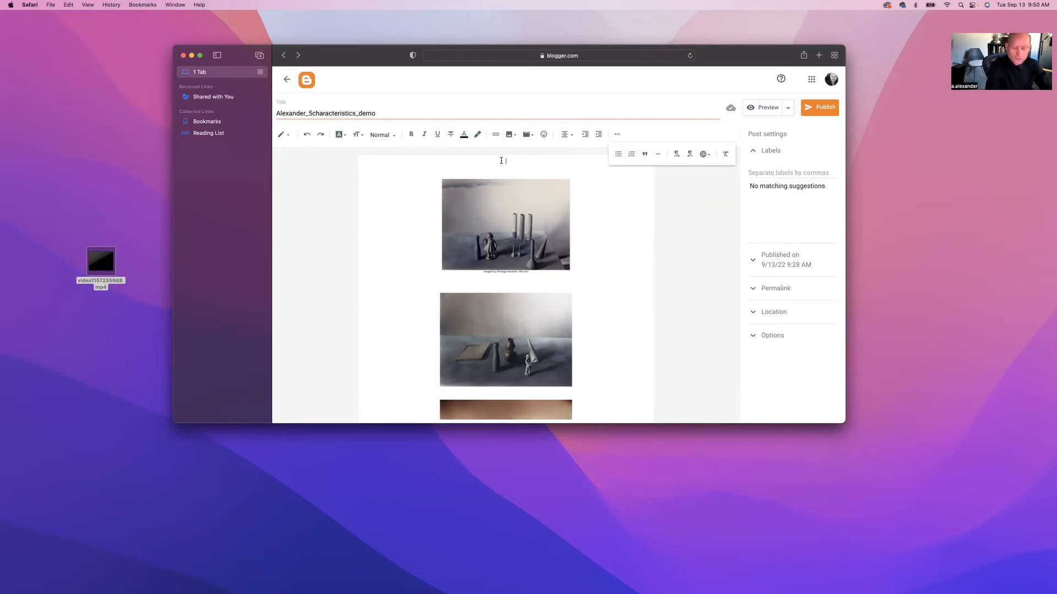
type("DIRCT")
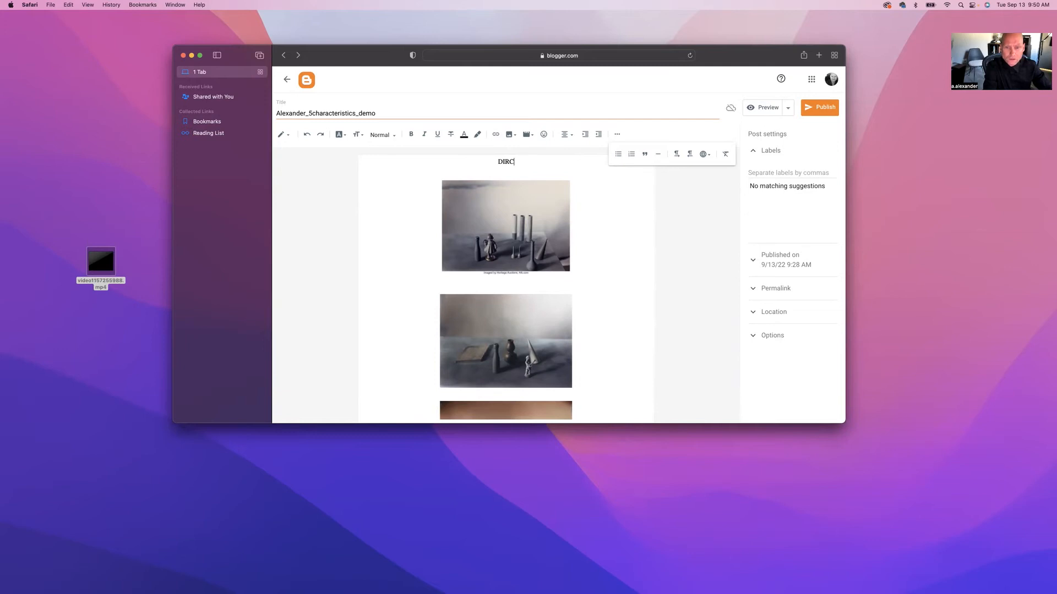
key("BackSpace")
type("ETED")
key("BackSpace")
key("BackSpace")
key("BackSpace")
key("BackSpace")
key("BackSpace")
type("ET")
key("BackSpace")
type("CTION")
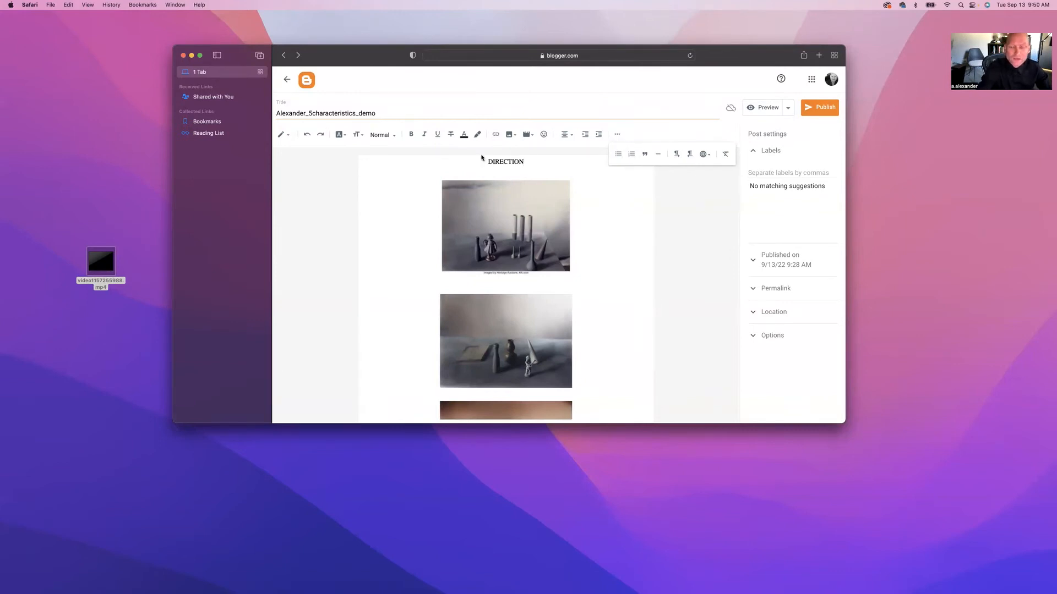
Step: Format the DIRECTION heading in a bold sans-serif font and insert a blank line above it
triple_click(522, 159)
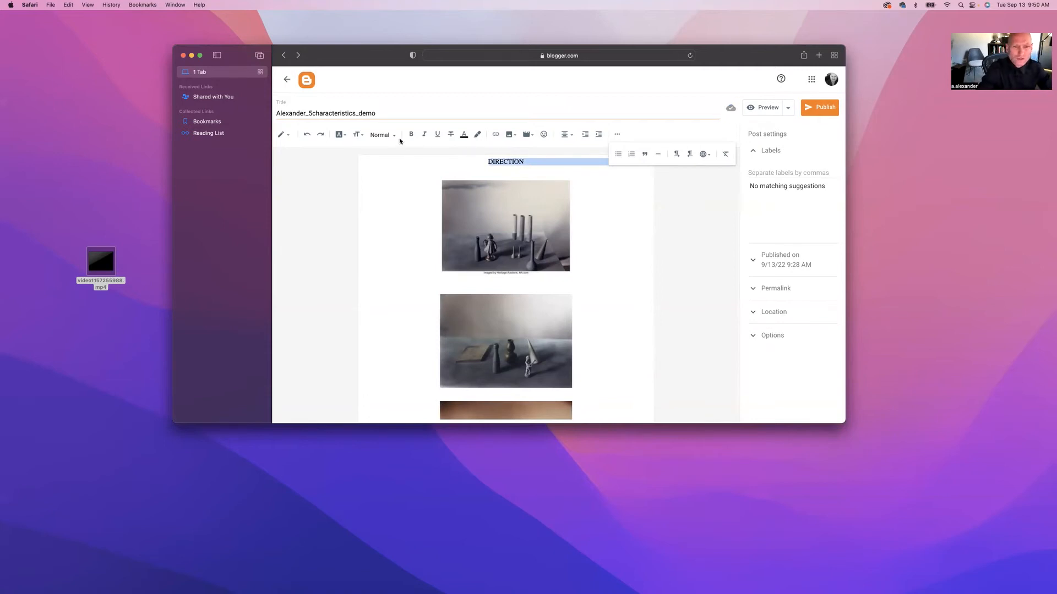
left_click(342, 136)
left_click(358, 247)
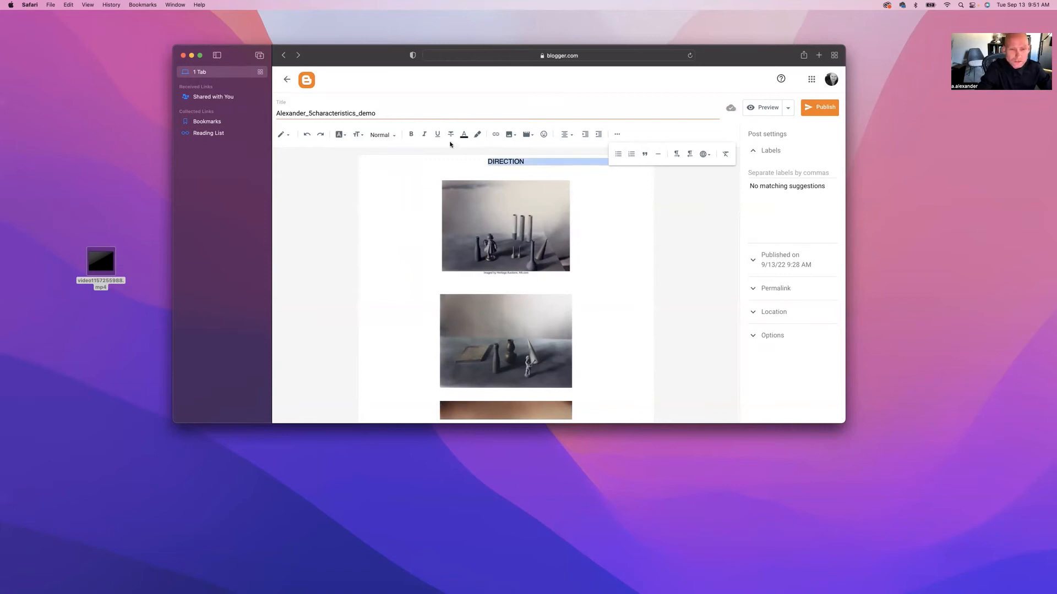
left_click(407, 135)
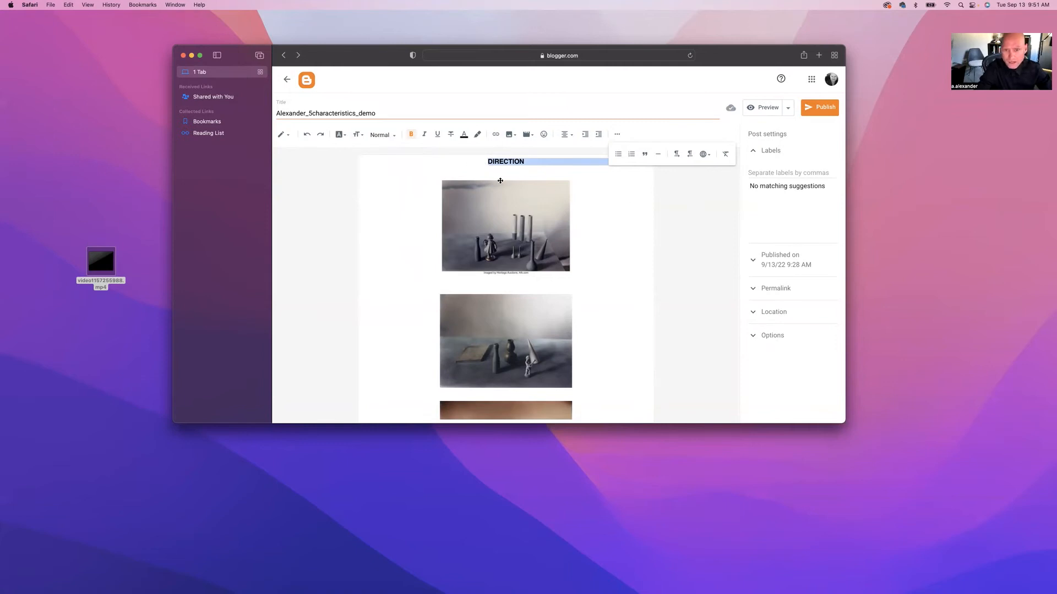
left_click(481, 163)
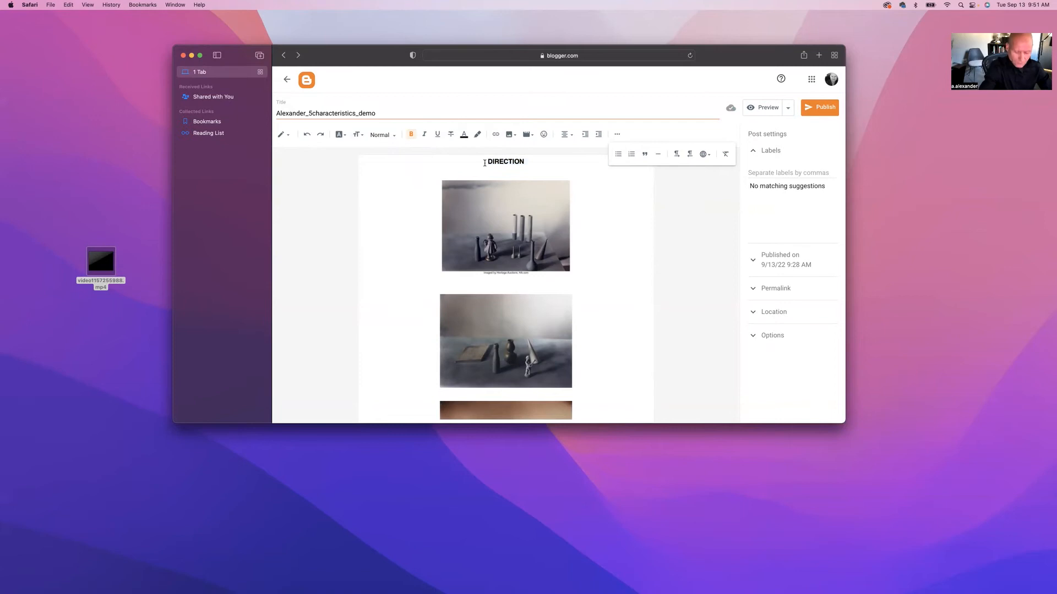
key("Return")
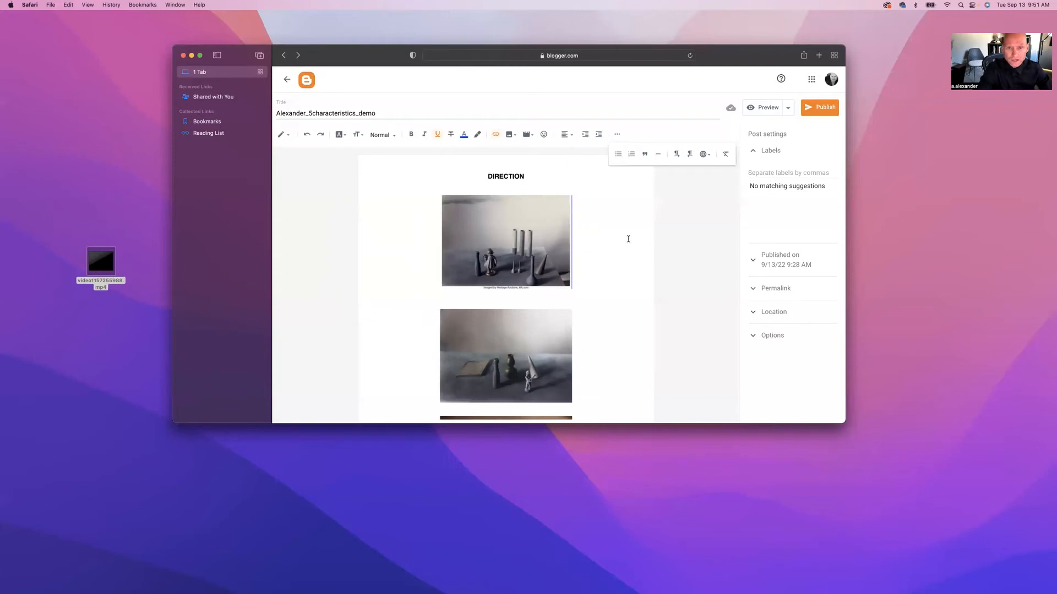
Step: Try left alignment on the DIRECTION heading and set it back to center alignment
left_click(488, 176)
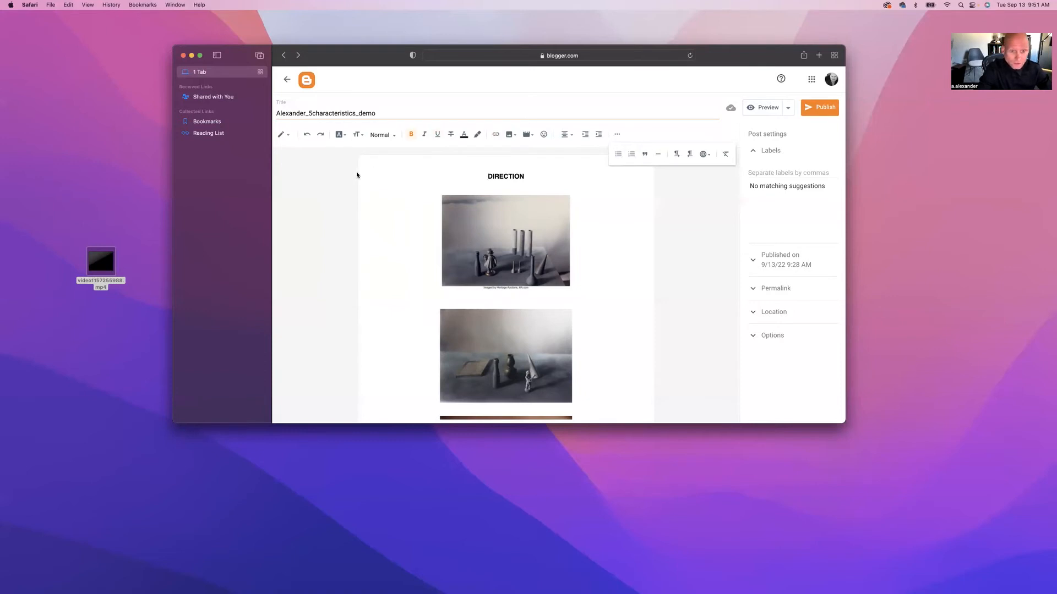
left_click(566, 135)
left_click(564, 122)
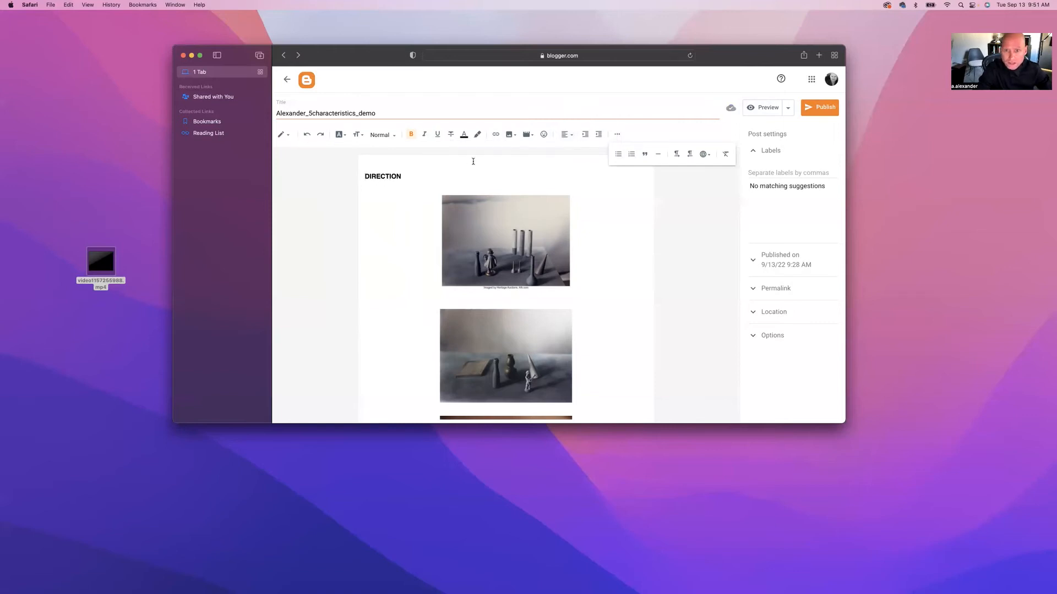
left_click(567, 136)
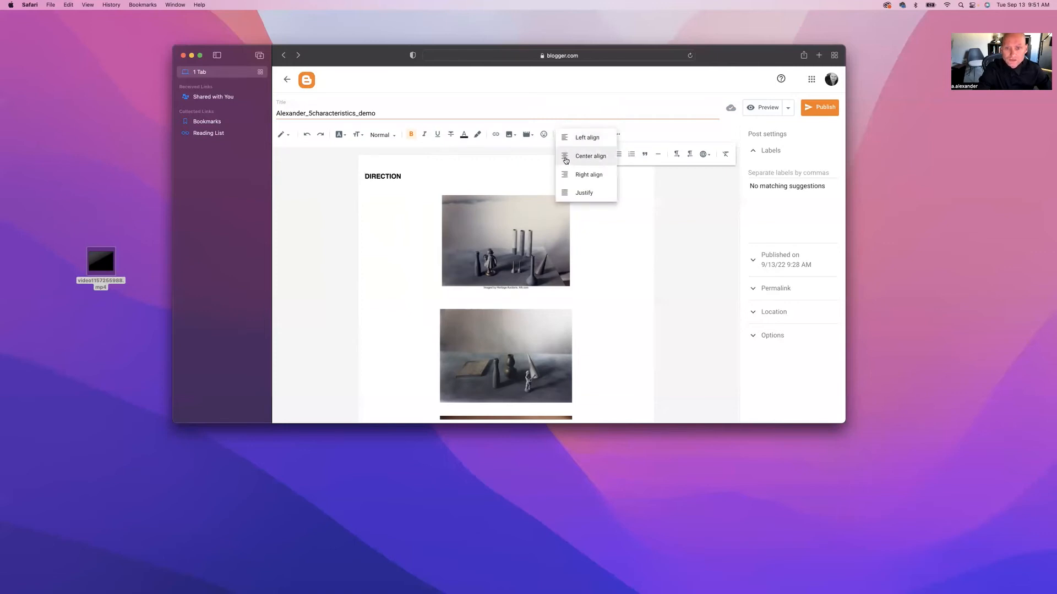
left_click(565, 158)
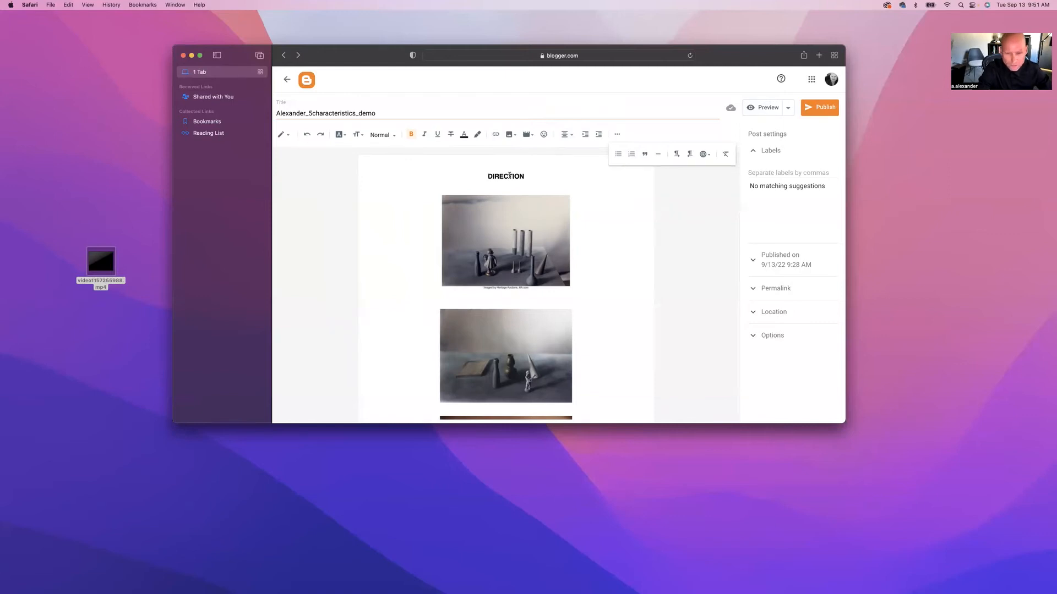
Step: Select the inserted images one after another to examine their image options
left_click(645, 252)
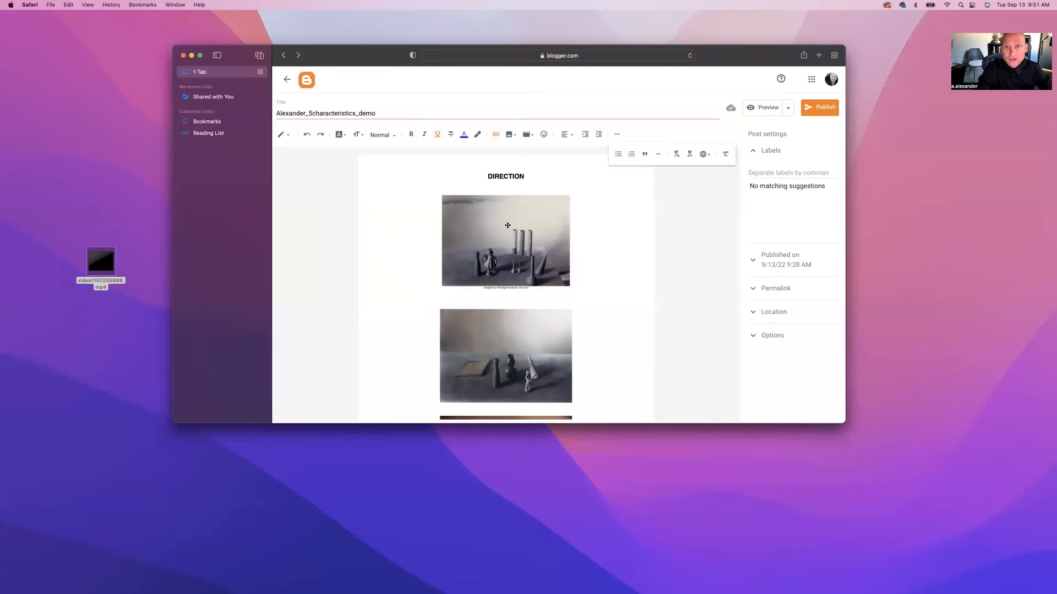
left_click(510, 235)
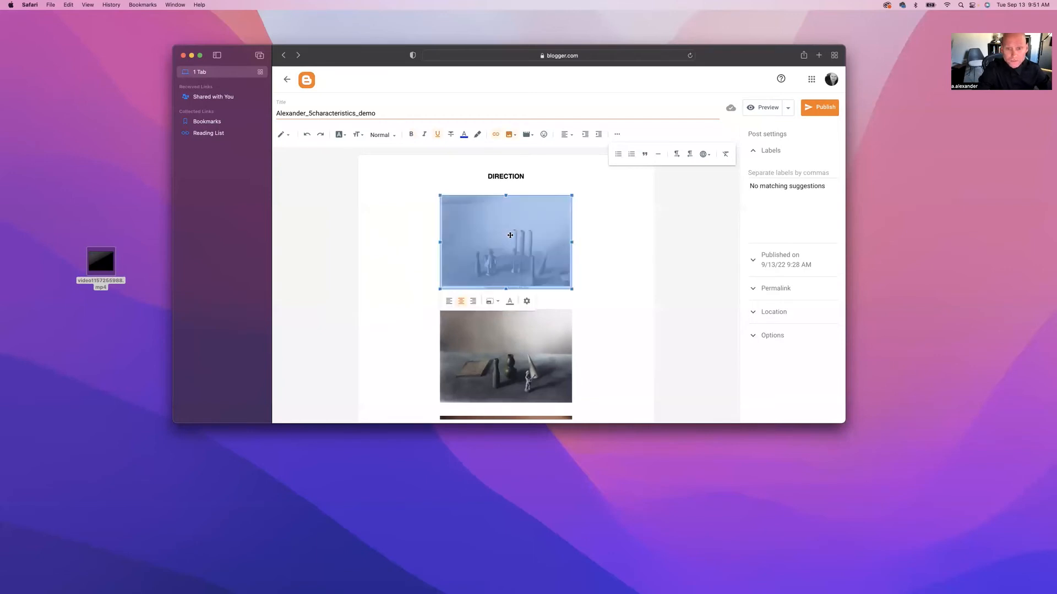
left_click(526, 350)
scroll(526, 350, "down", 3)
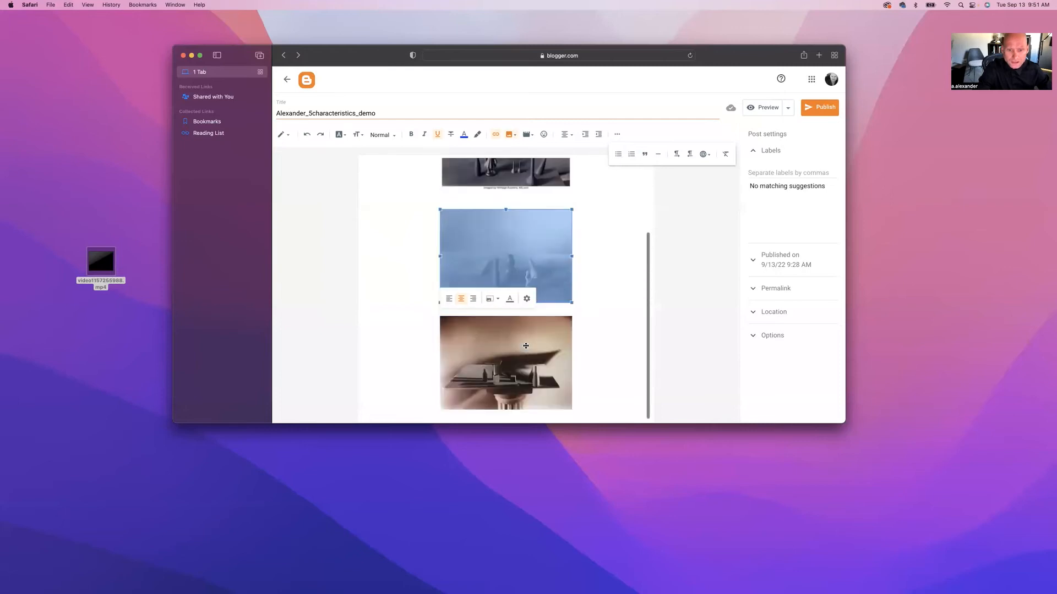
left_click(505, 367)
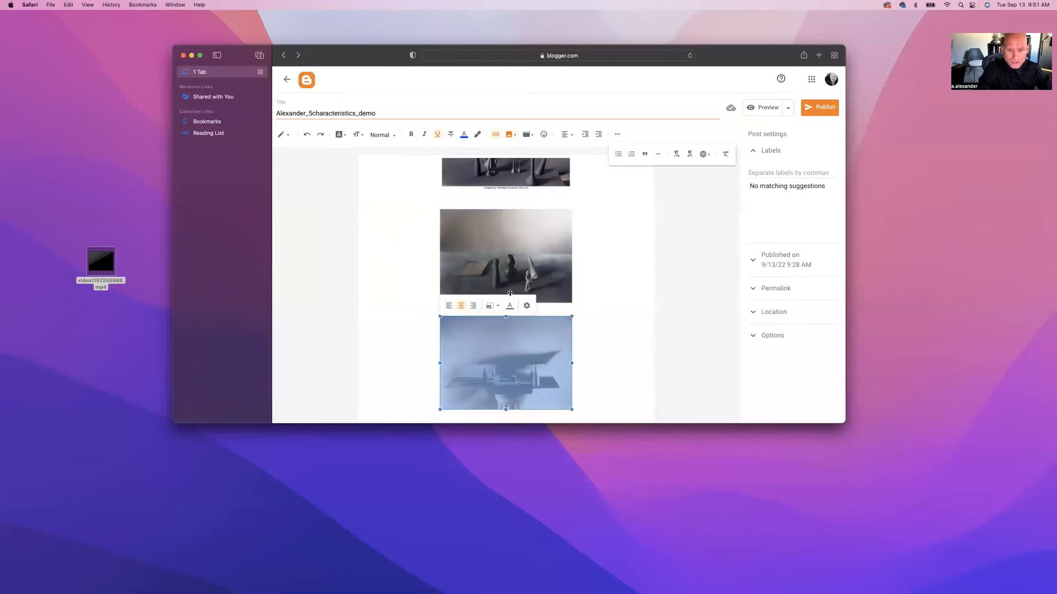
left_click(507, 256)
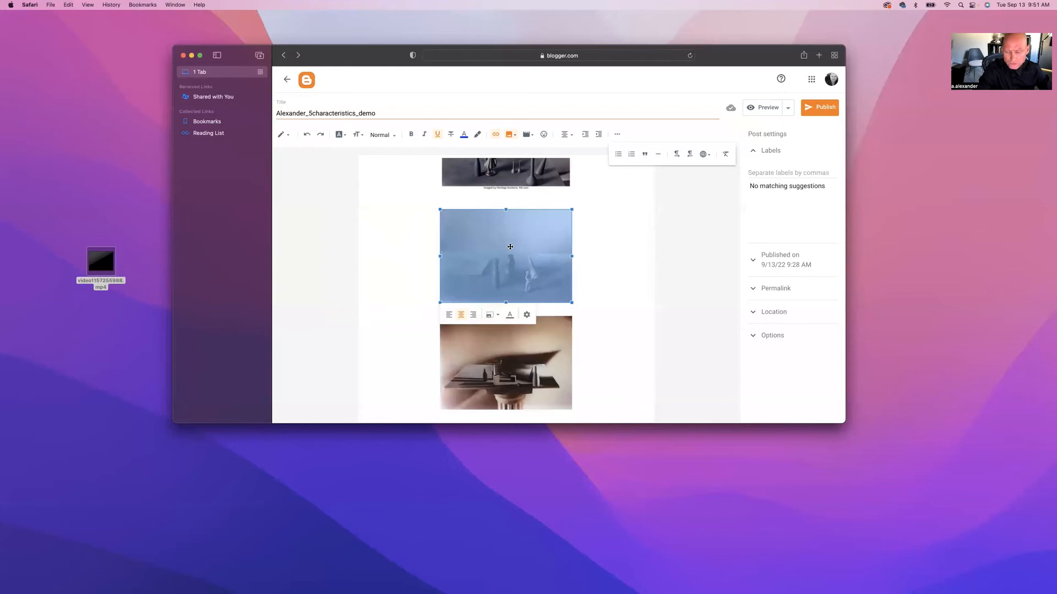
scroll(510, 247, "up", 3)
Step: Add the caption "Direction_position 02" to the first image
left_click(502, 243)
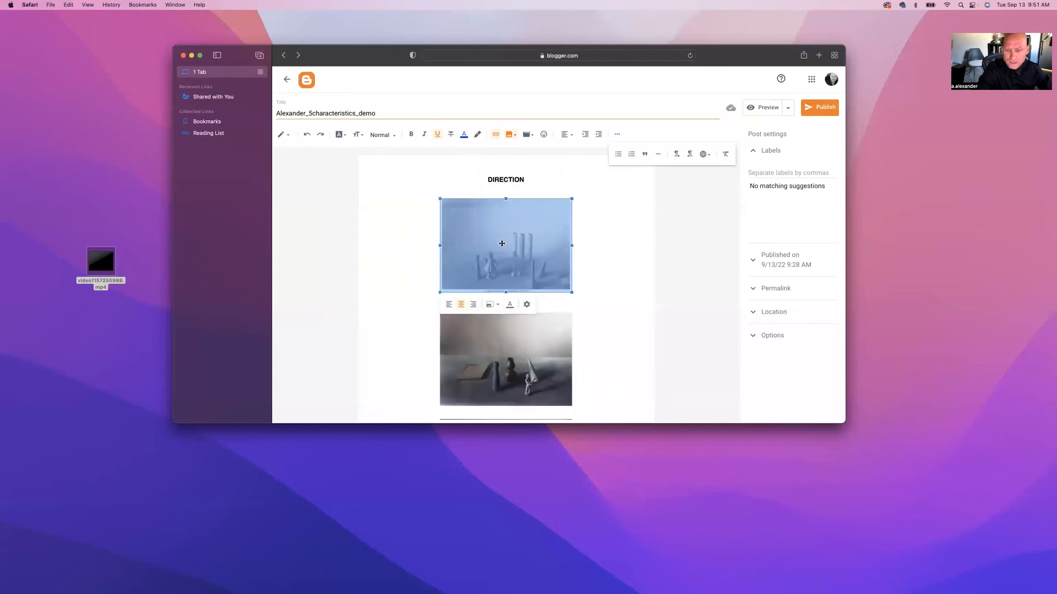
left_click(509, 306)
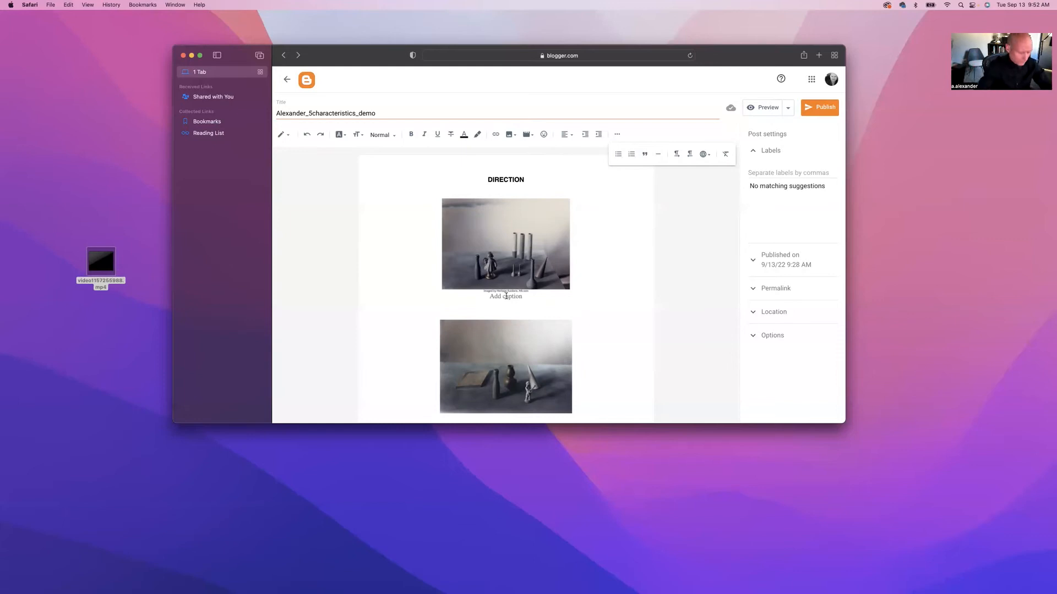
type("Direction")
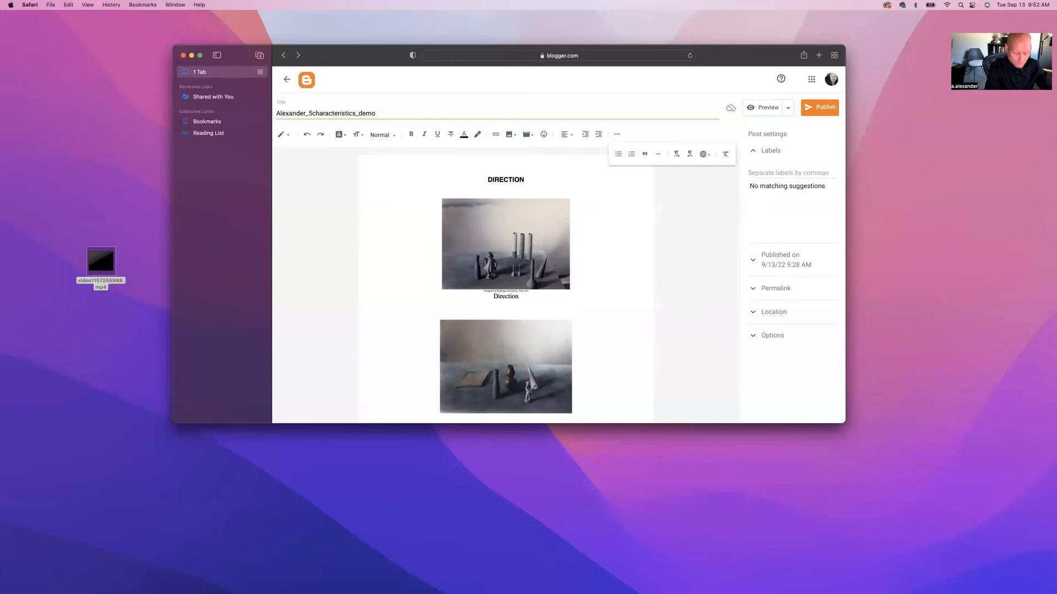
type(" position")
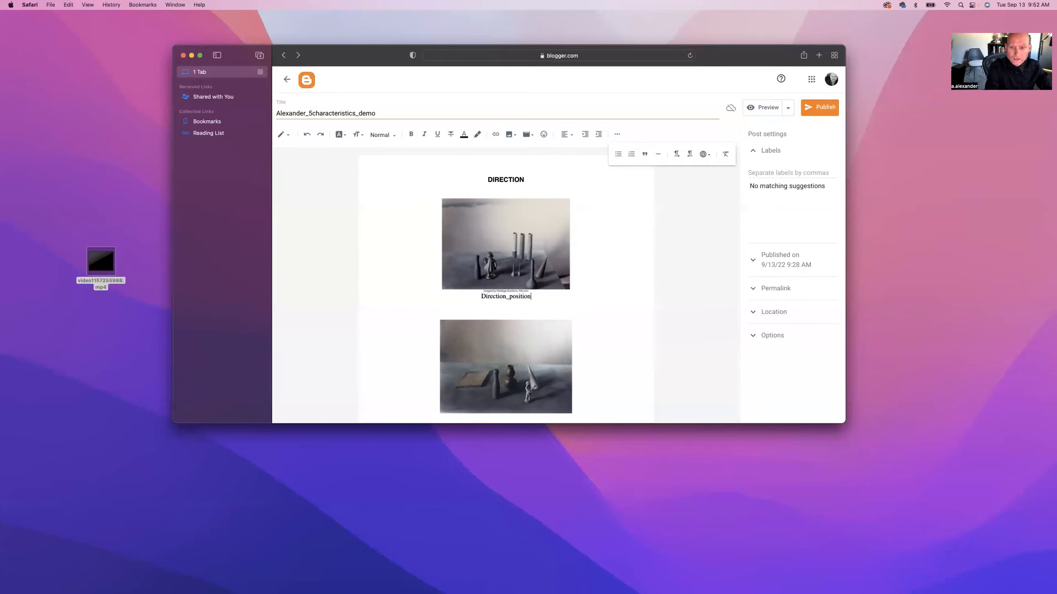
type(" 02")
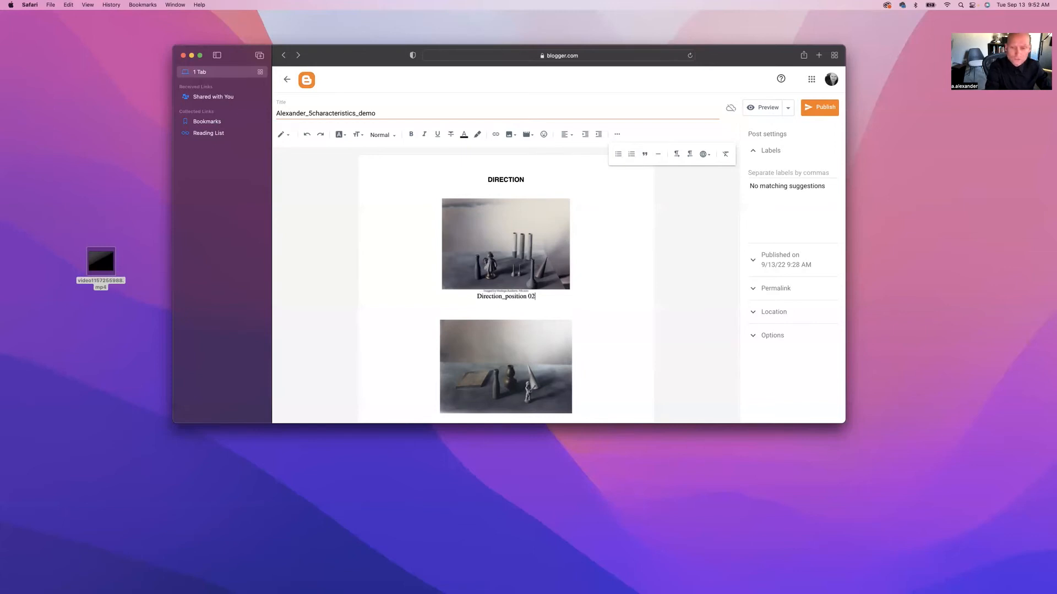
Step: Format the first image's caption in a bold sans-serif font and color it dark red
triple_click(511, 297)
left_click(343, 135)
left_click(367, 248)
left_click(411, 134)
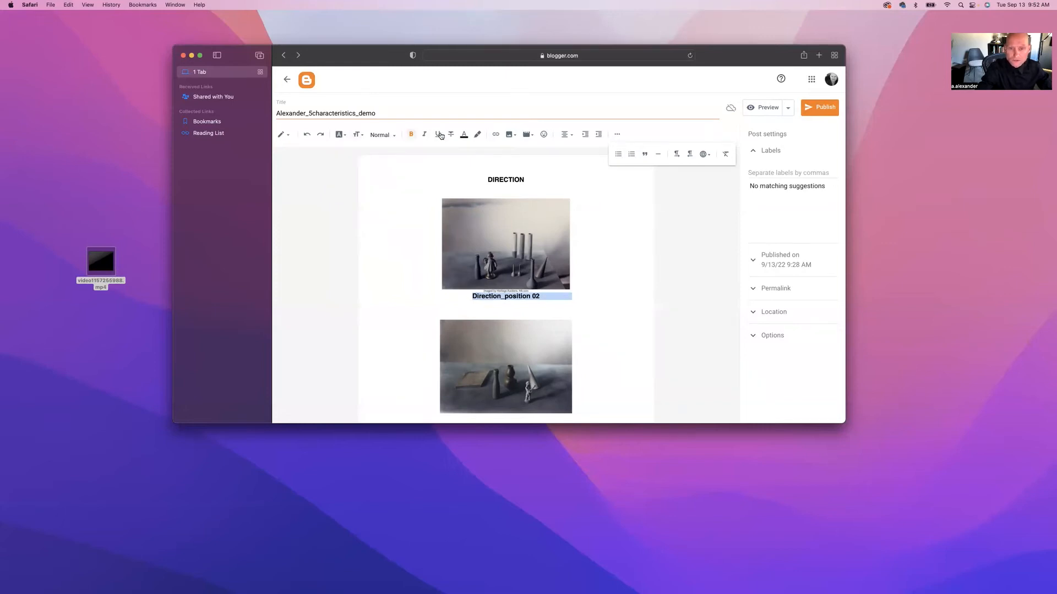
left_click(464, 135)
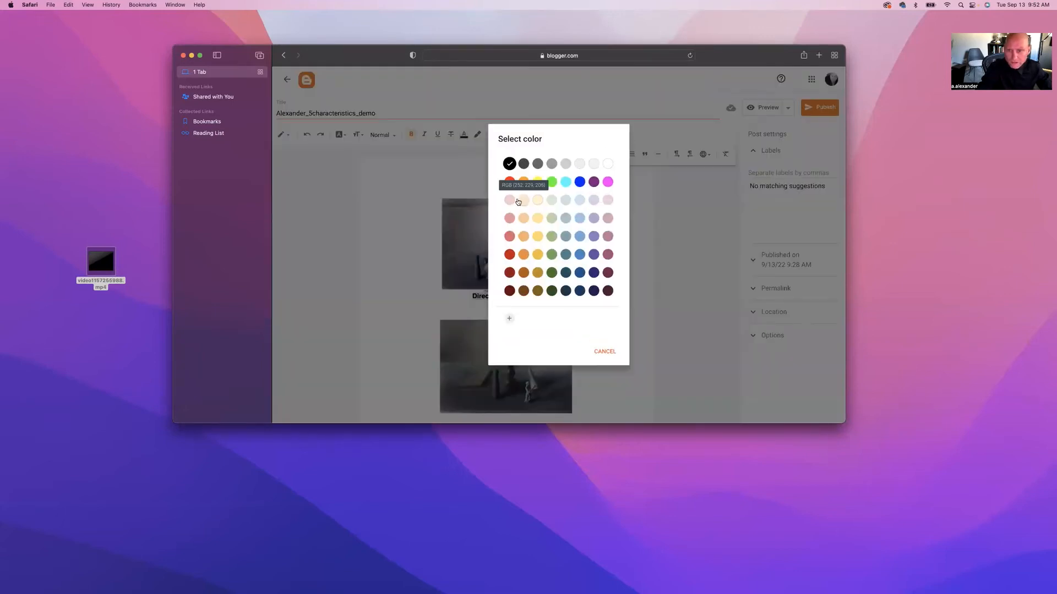
left_click(509, 273)
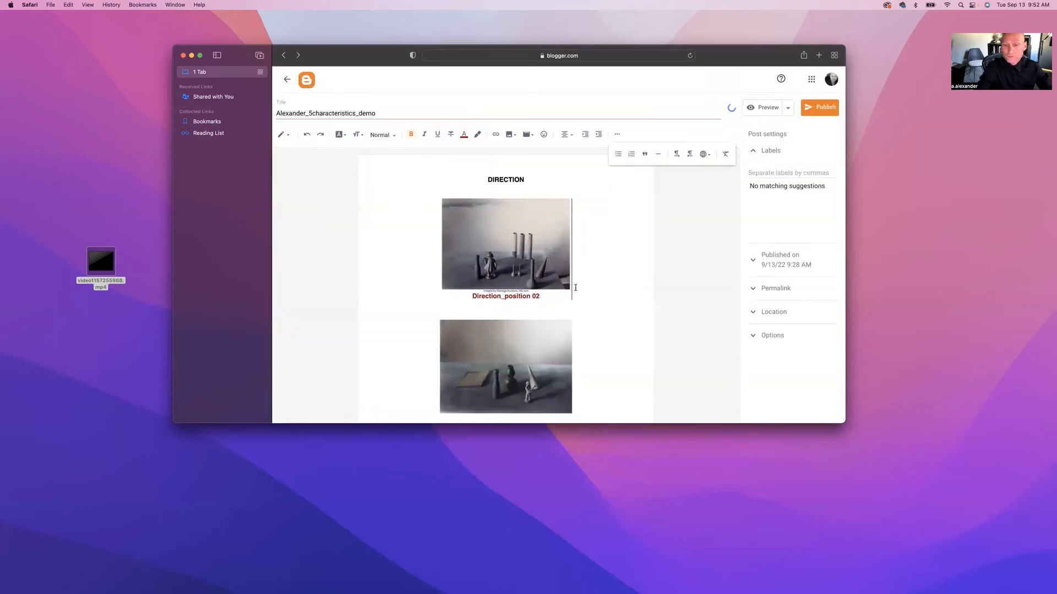
Step: Add the caption "Dirction_postition 03" to the second image
scroll(520, 277, "down", 5)
left_click(520, 277)
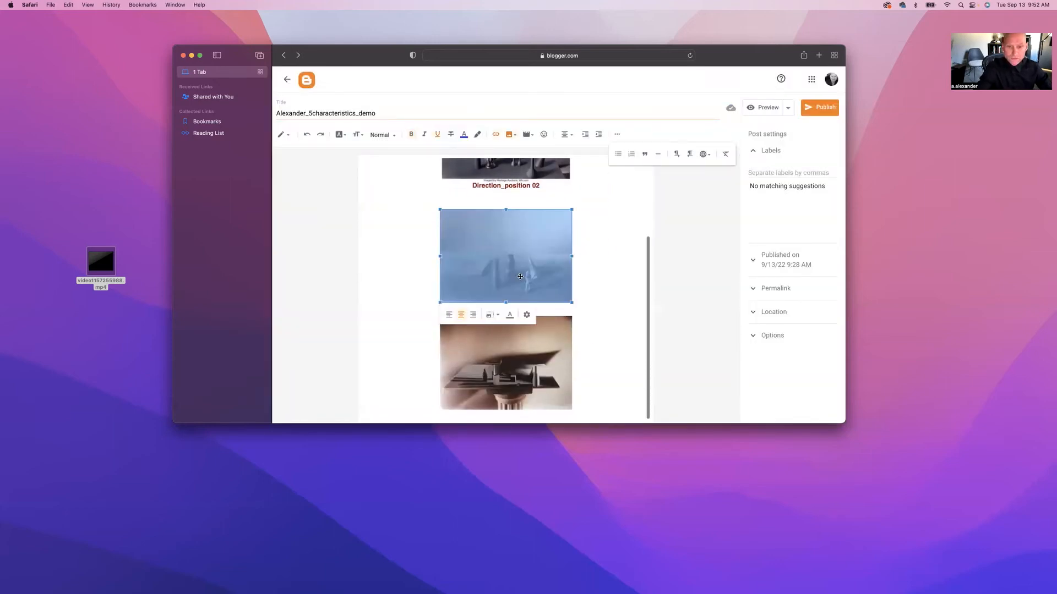
left_click(509, 318)
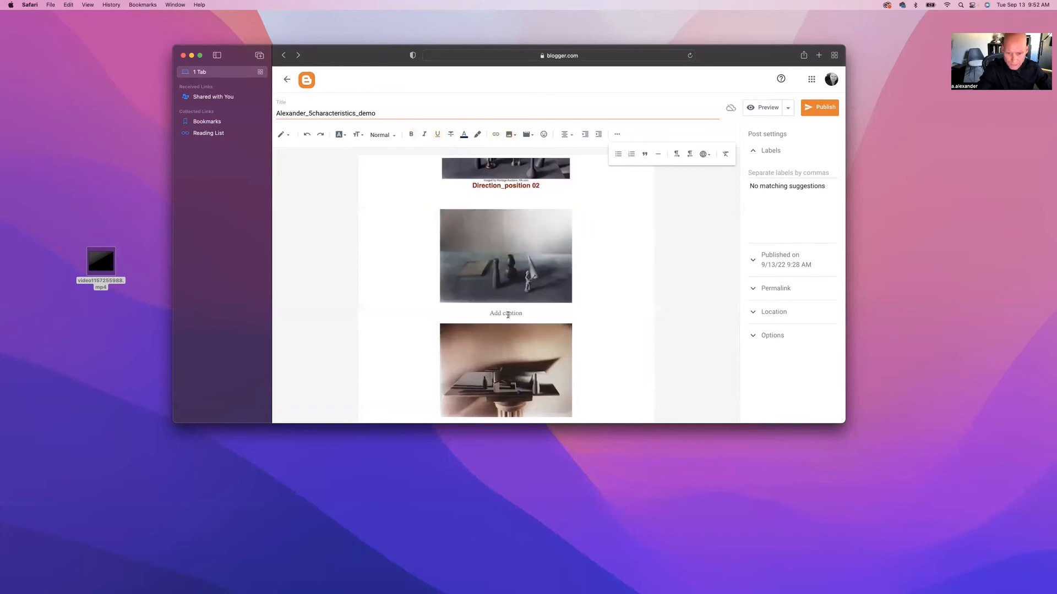
type("Di")
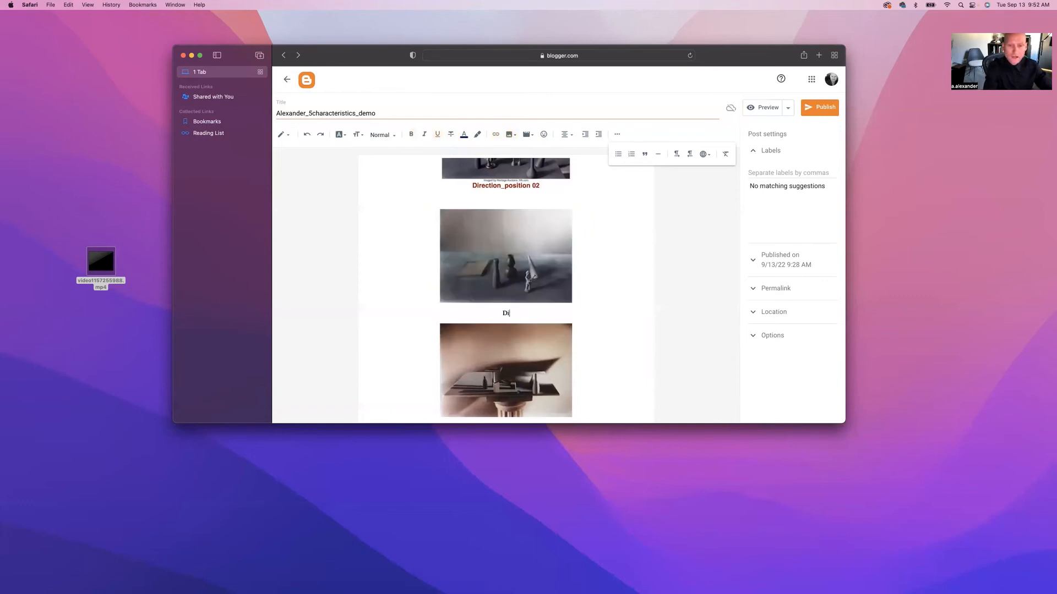
type("rction _Position")
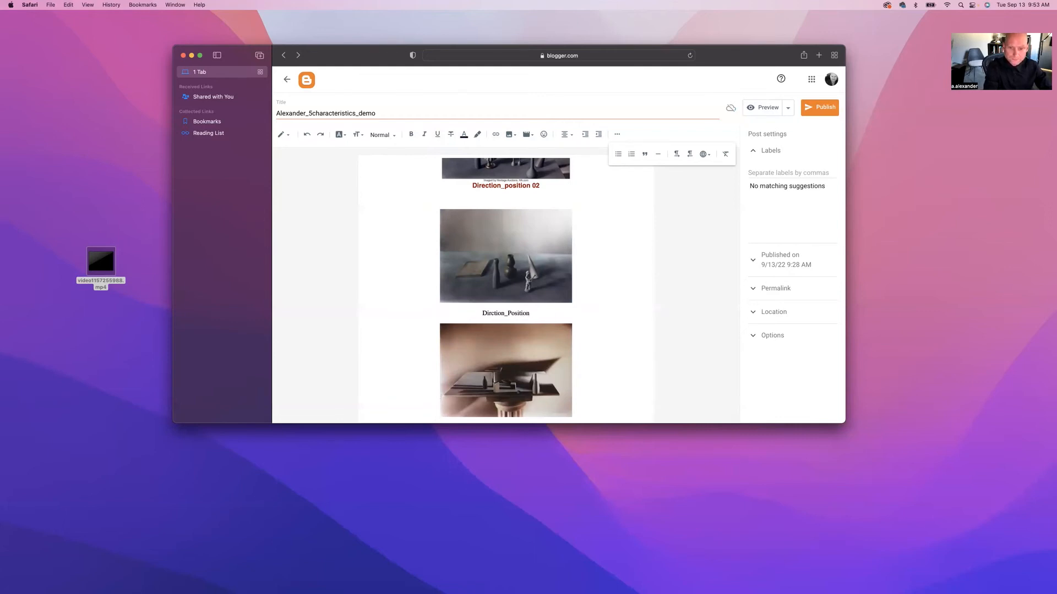
key("BackSpace")
key("BackSpace")
key("BackSpace")
key("BackSpace")
key("BackSpace")
key("BackSpace")
key("BackSpace")
key("BackSpace")
type("postition")
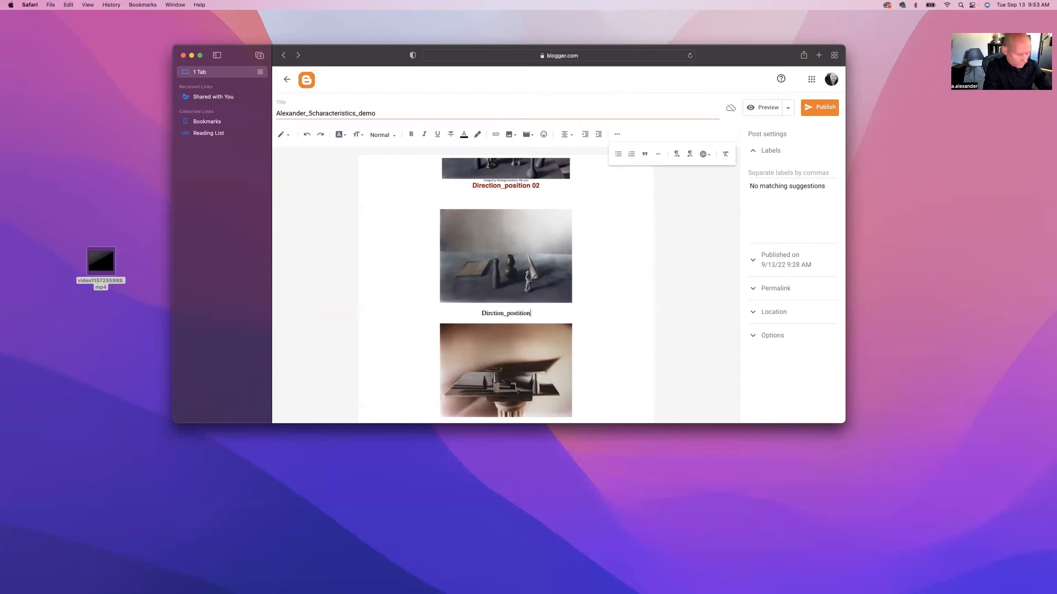
type(" 03")
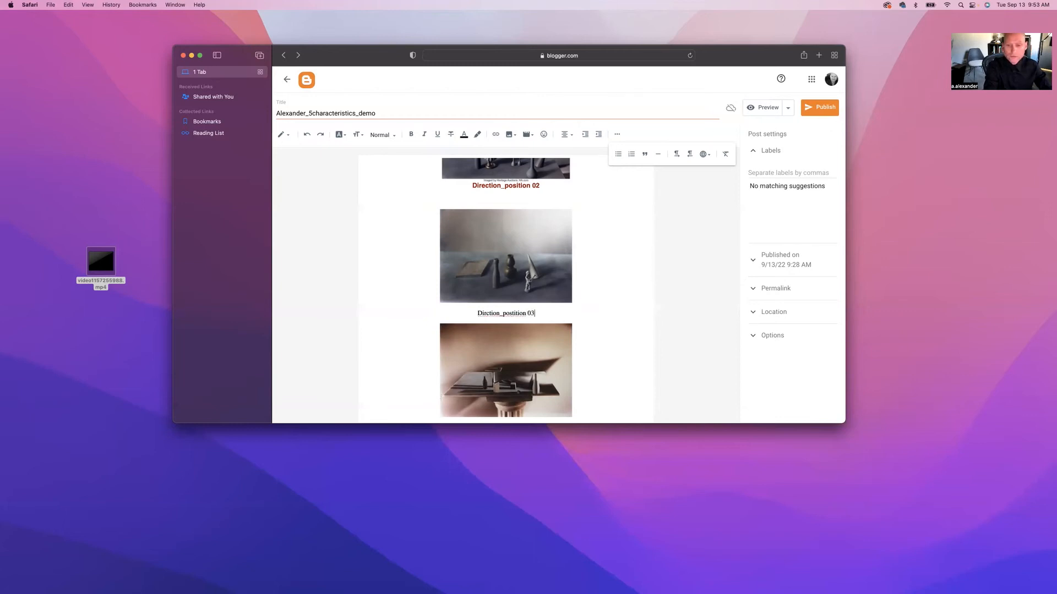
Step: Insert the missing e in the second image's caption so that its first word reads Direction
scroll(534, 312, "down", 1)
double_click(533, 309)
left_click(531, 306)
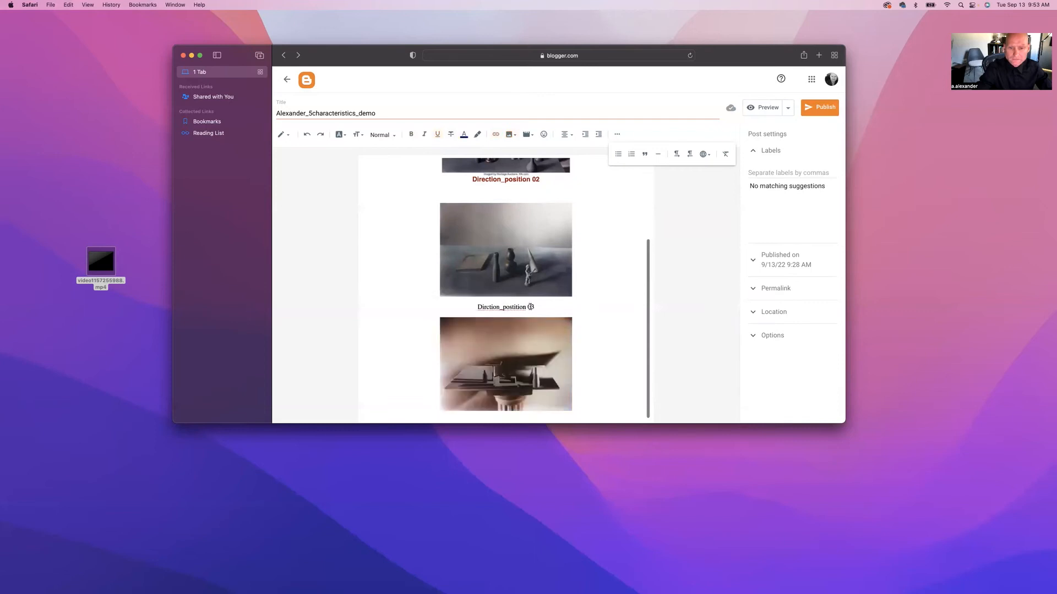
left_click_drag(530, 307, 473, 307)
left_click(484, 307)
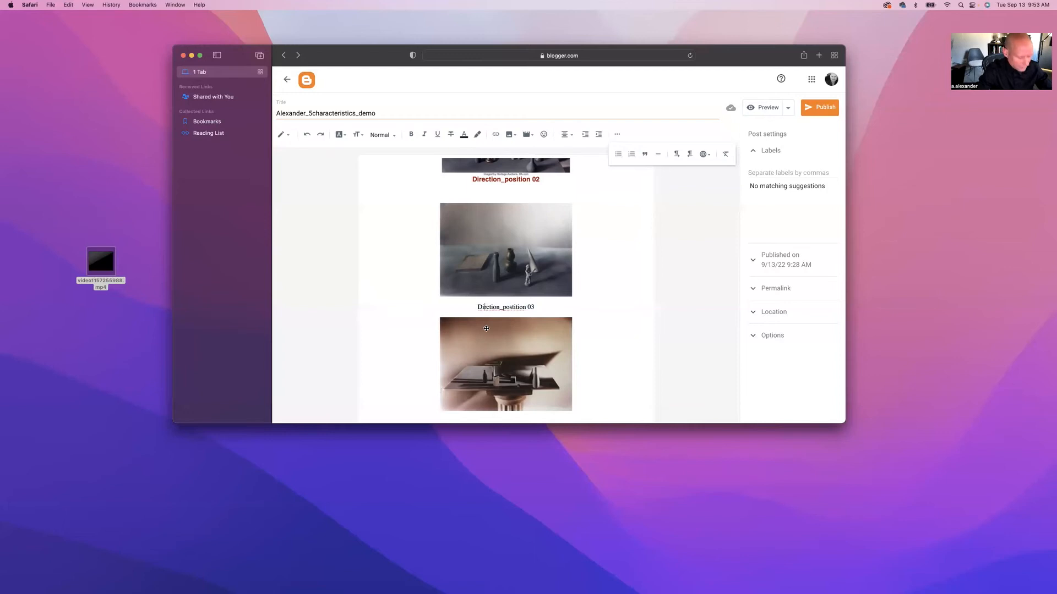
scroll(486, 329, "up", 1)
scroll(485, 313, "down", 1)
type("e")
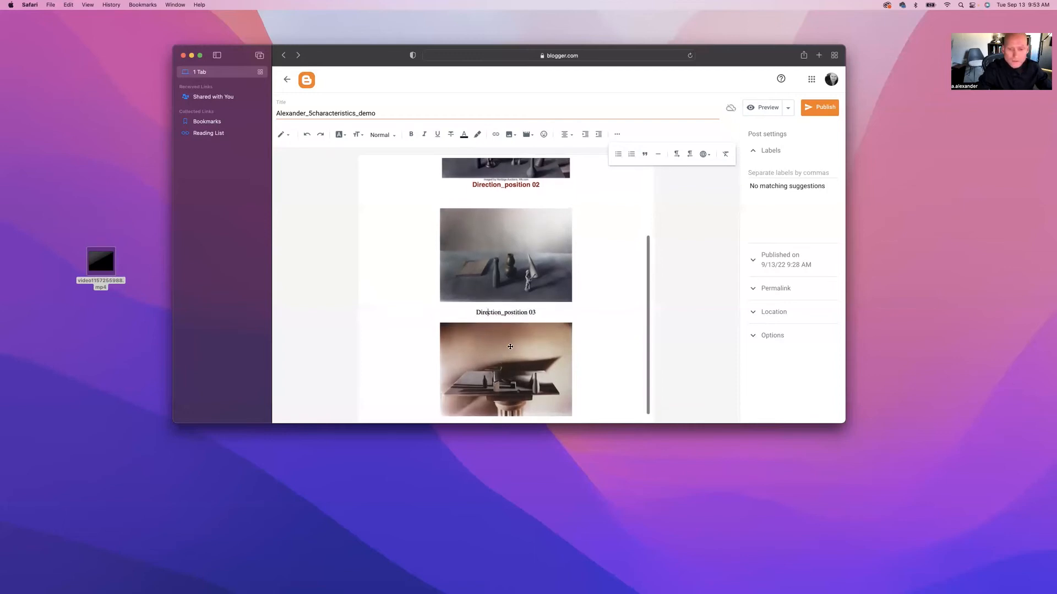
Step: Replace the space before 03 in the second image's caption with an underscore
scroll(518, 335, "up", 1)
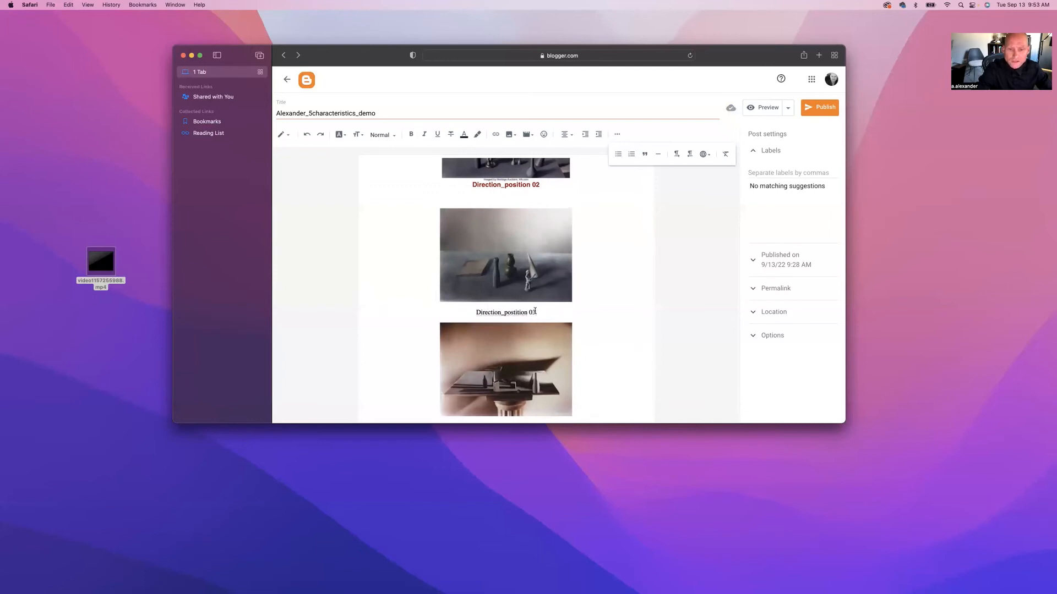
key("BackSpace")
type("_")
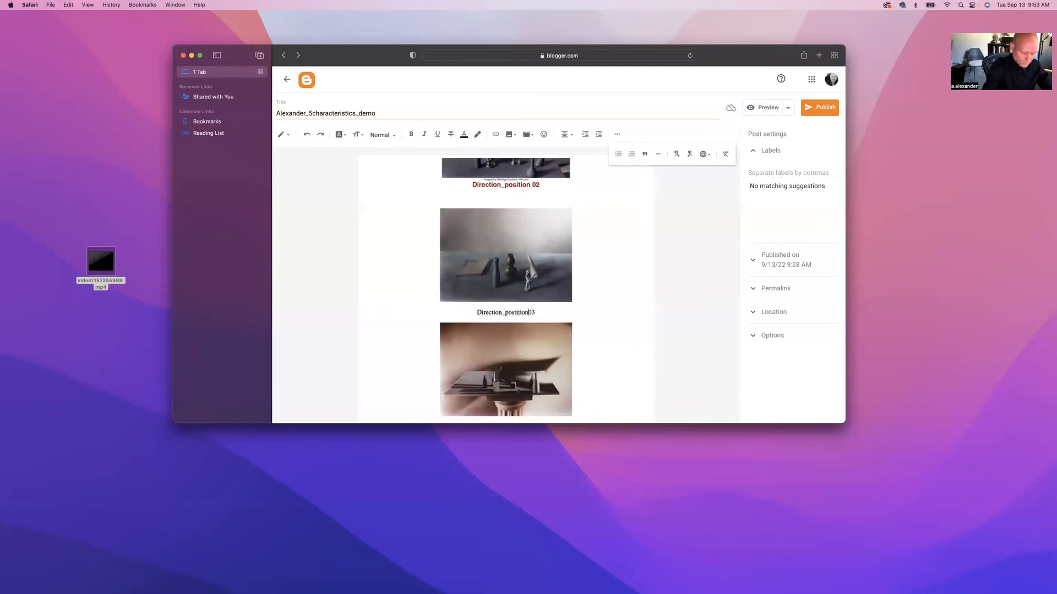
Step: Format the second image's caption in bold Helvetica and color it dark red
left_click_drag(535, 311, 473, 310)
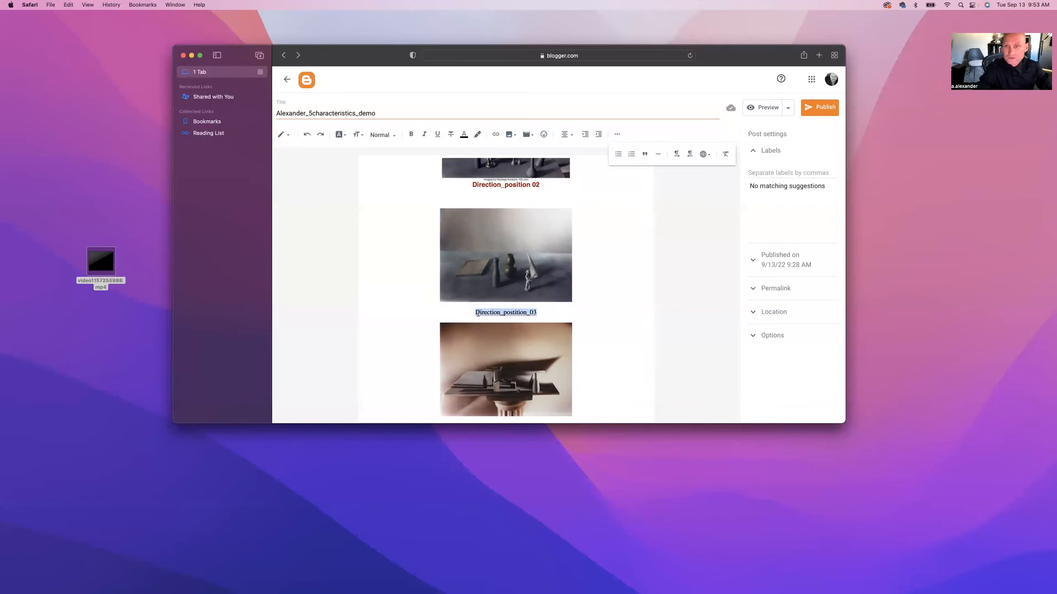
left_click(340, 135)
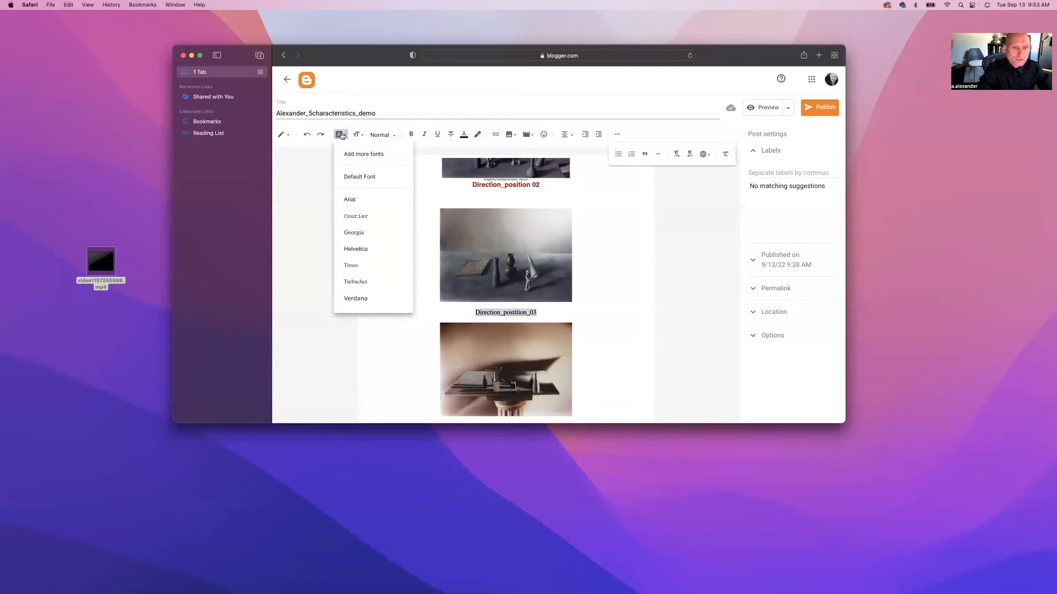
left_click(355, 248)
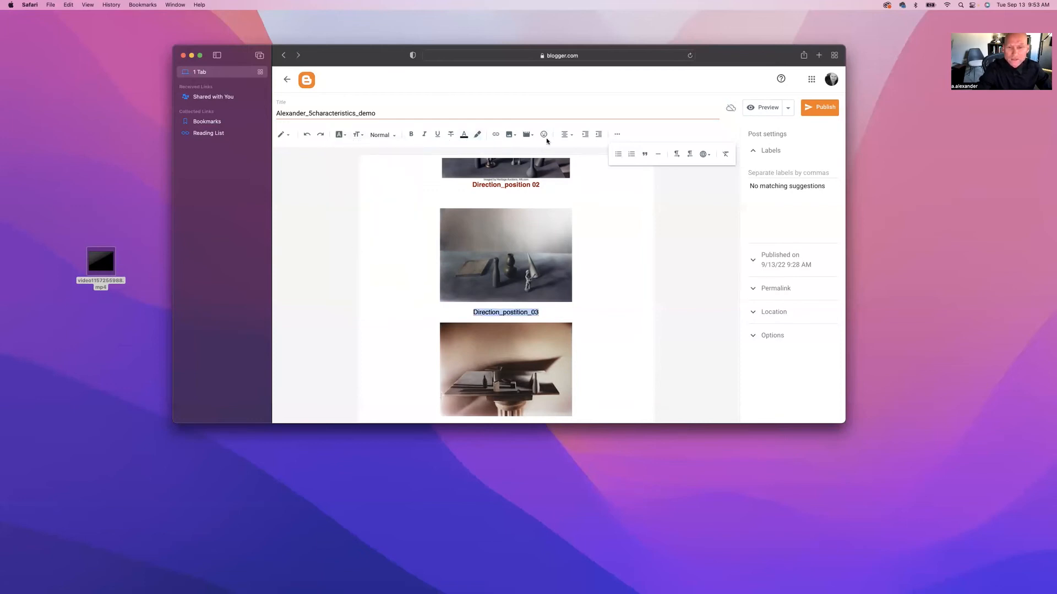
left_click(412, 135)
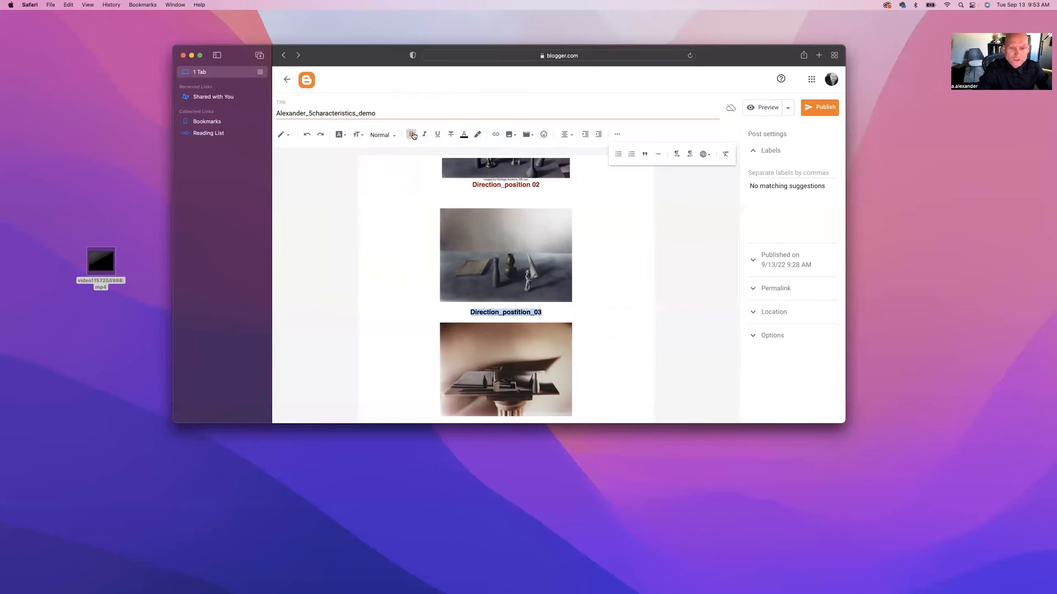
left_click(465, 136)
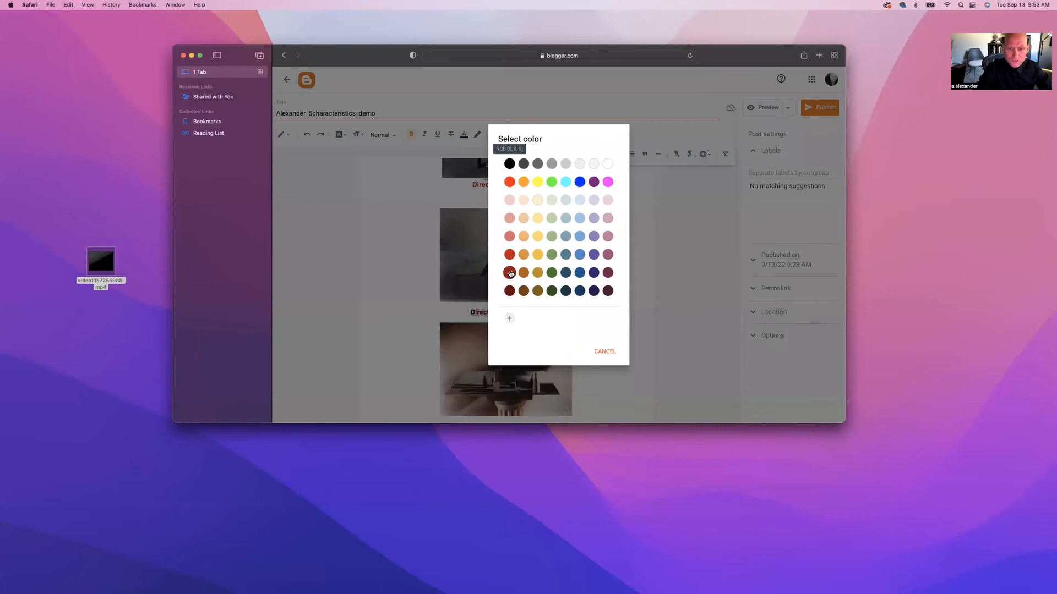
left_click(509, 273)
Step: Replace the space before 02 in the first image's caption with an underscore
left_click(569, 315)
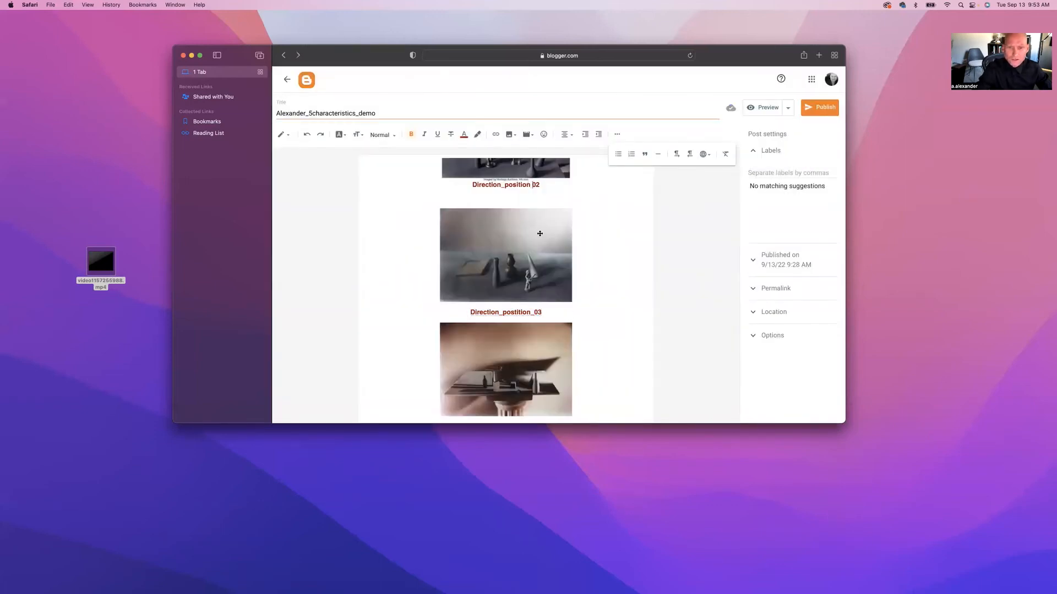
key("BackSpace")
type("_")
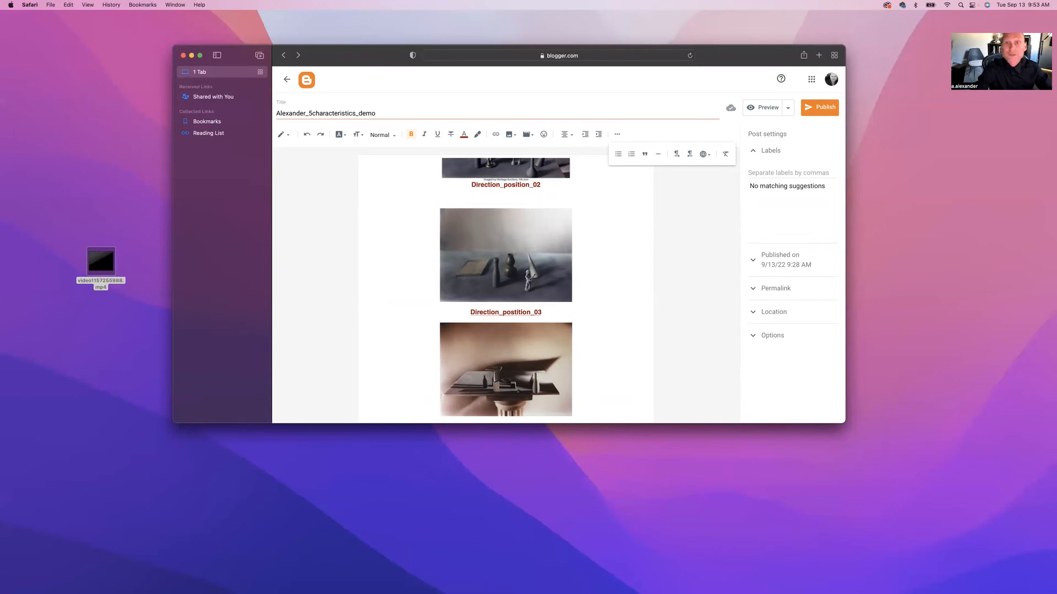
Step: Add the caption "Direction_position_04" to the third image
scroll(547, 314, "down", 1)
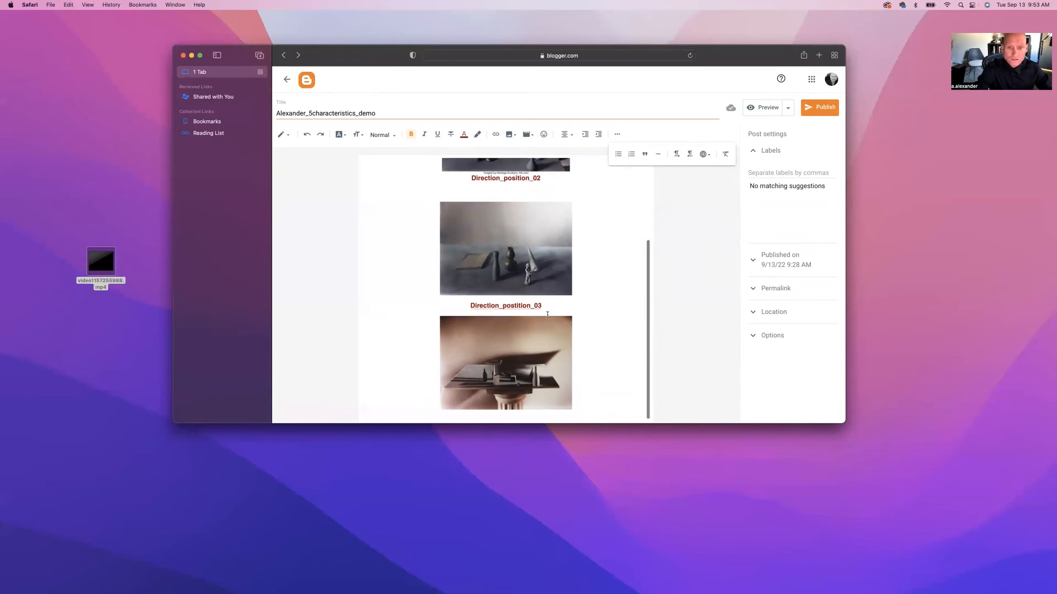
left_click(518, 361)
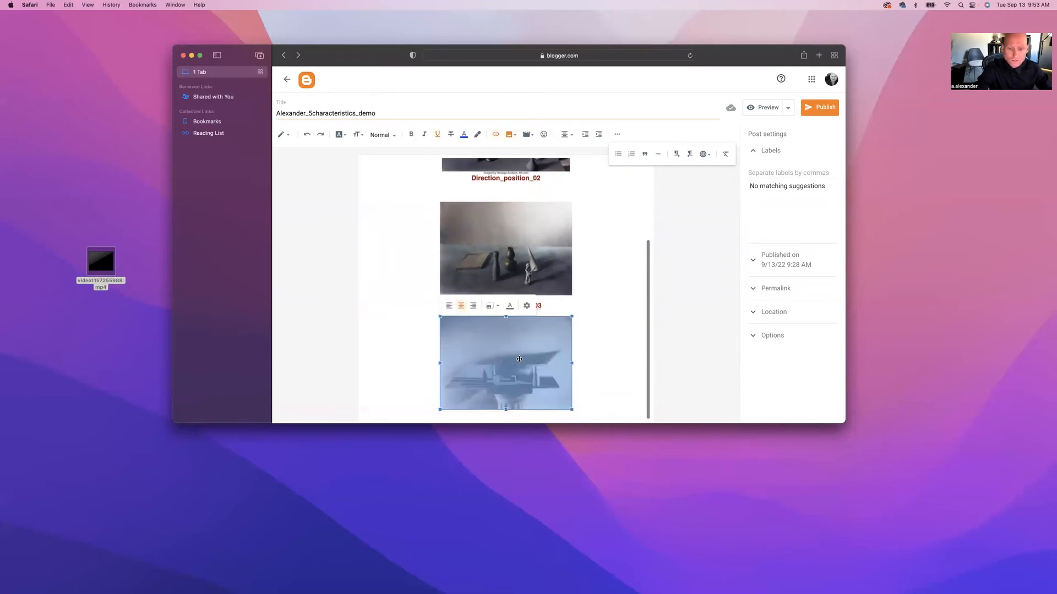
left_click(510, 303)
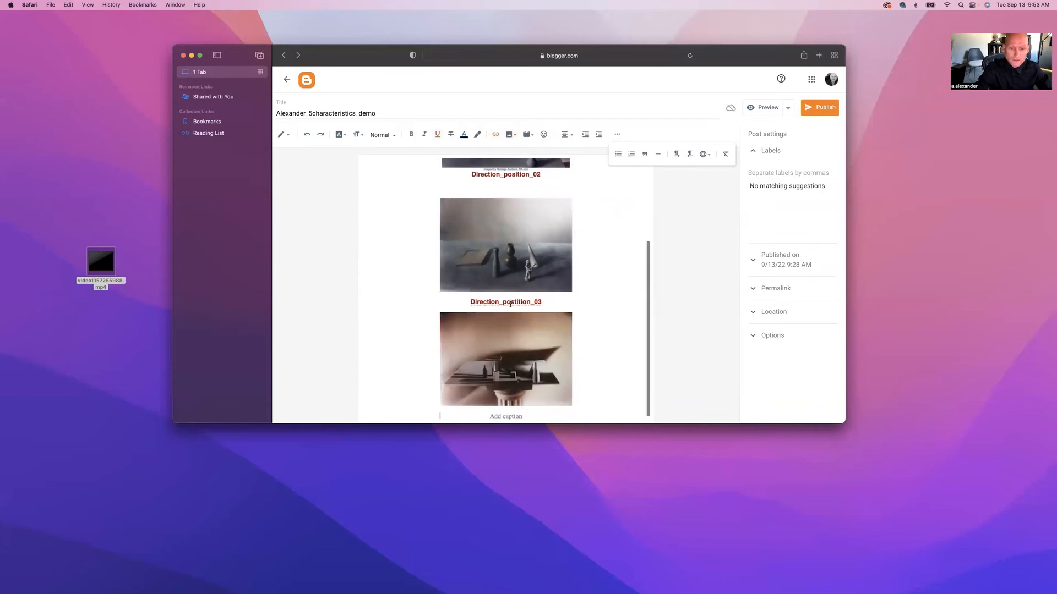
scroll(510, 305, "down", 1)
type("Direction")
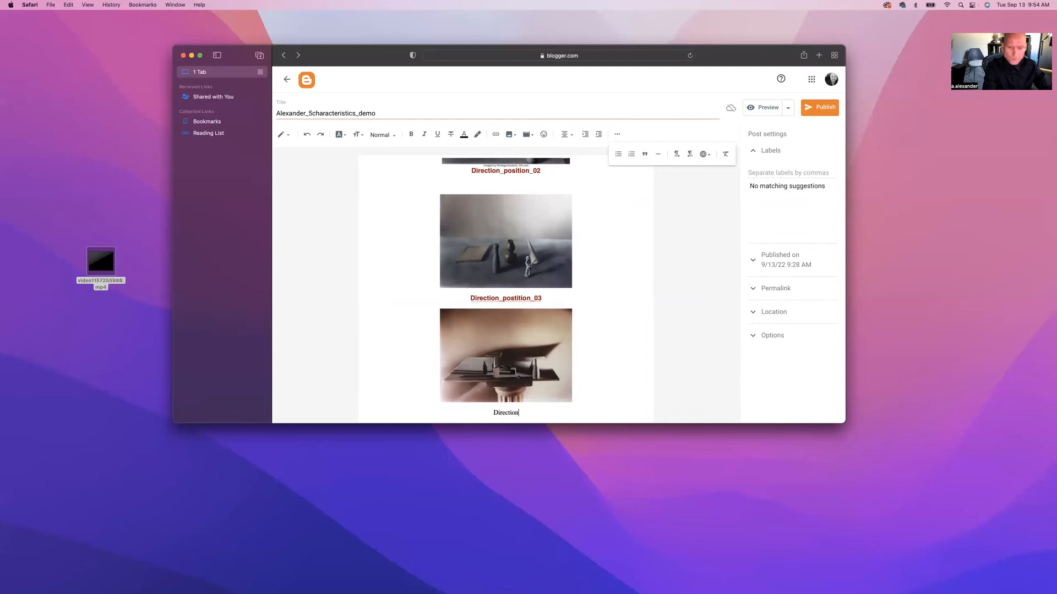
type("_")
type("postion")
key("BackSpace")
key("BackSpace")
key("BackSpace")
type("ition")
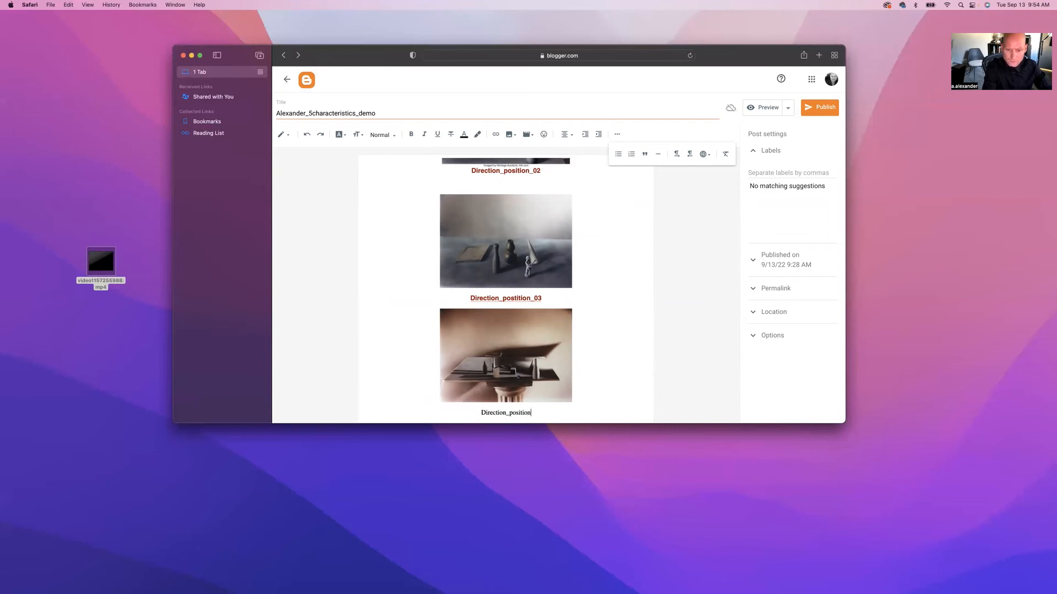
key("BackSpace")
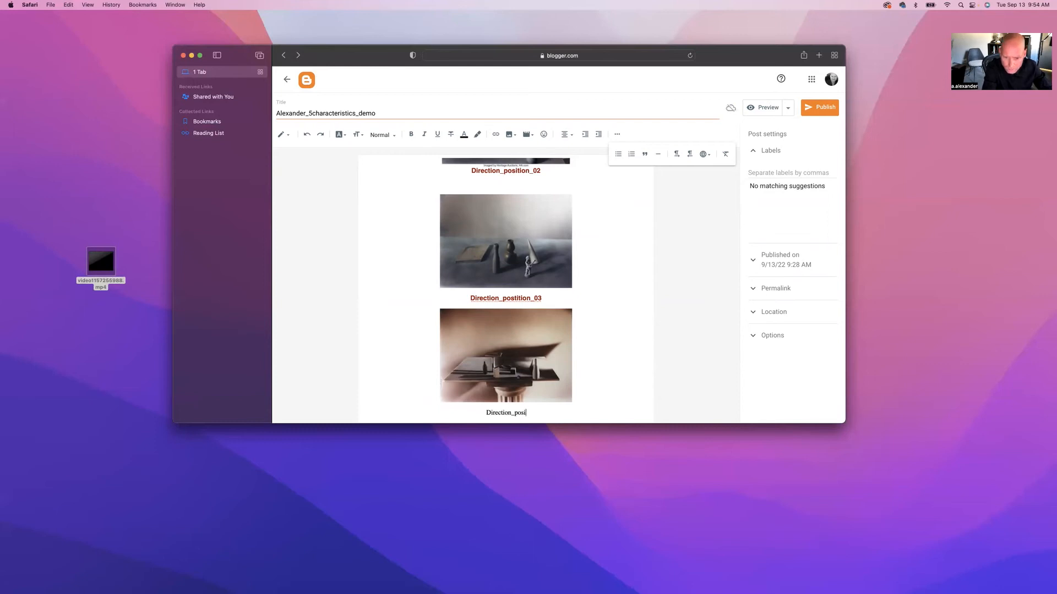
type("tion")
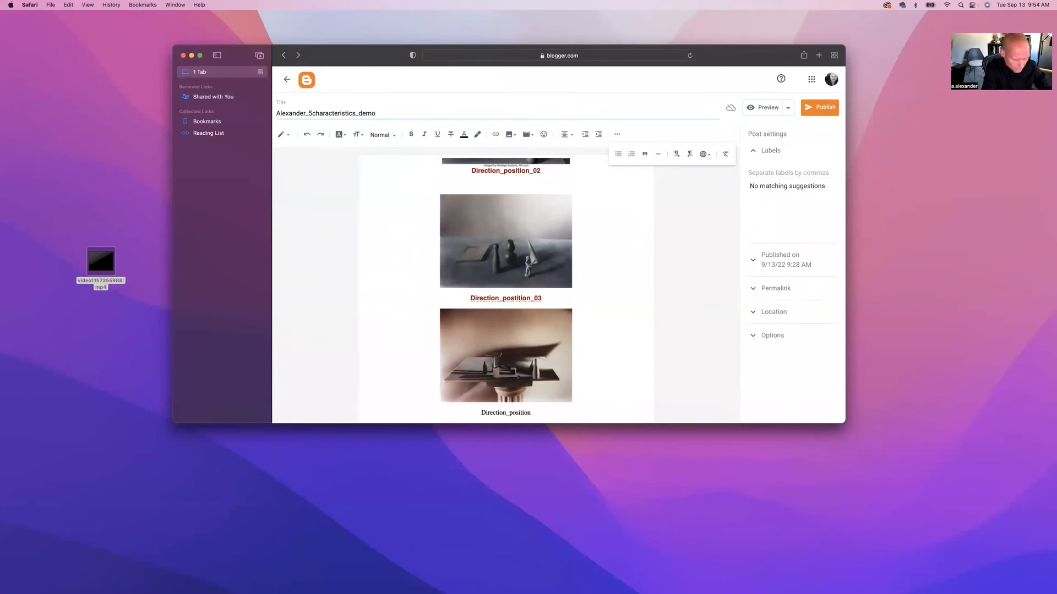
type("_04")
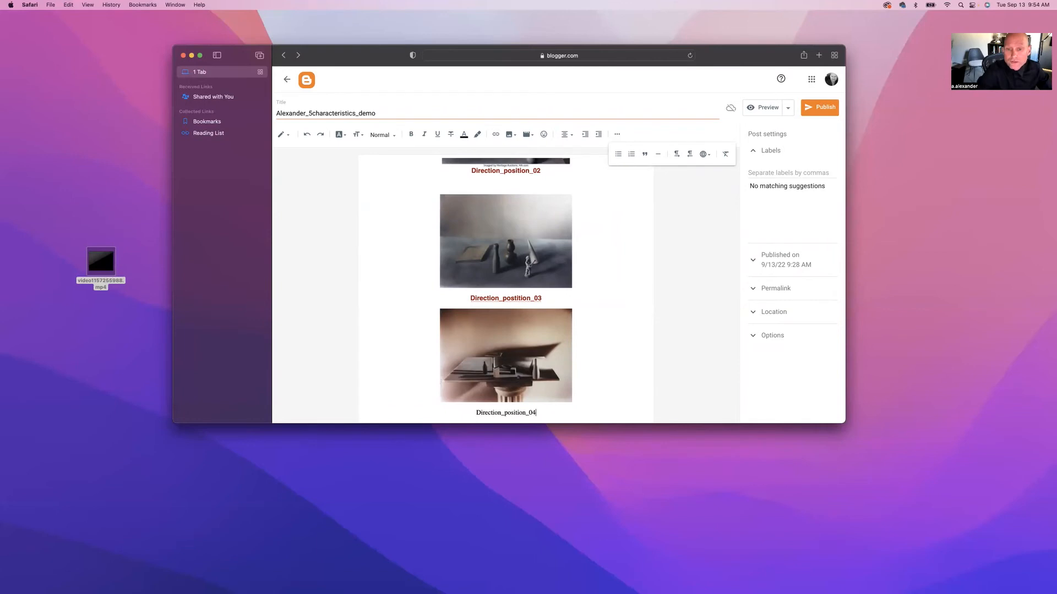
Step: Format the third image's caption in a bold sans-serif font and color it dark red
scroll(529, 353, "up", 1)
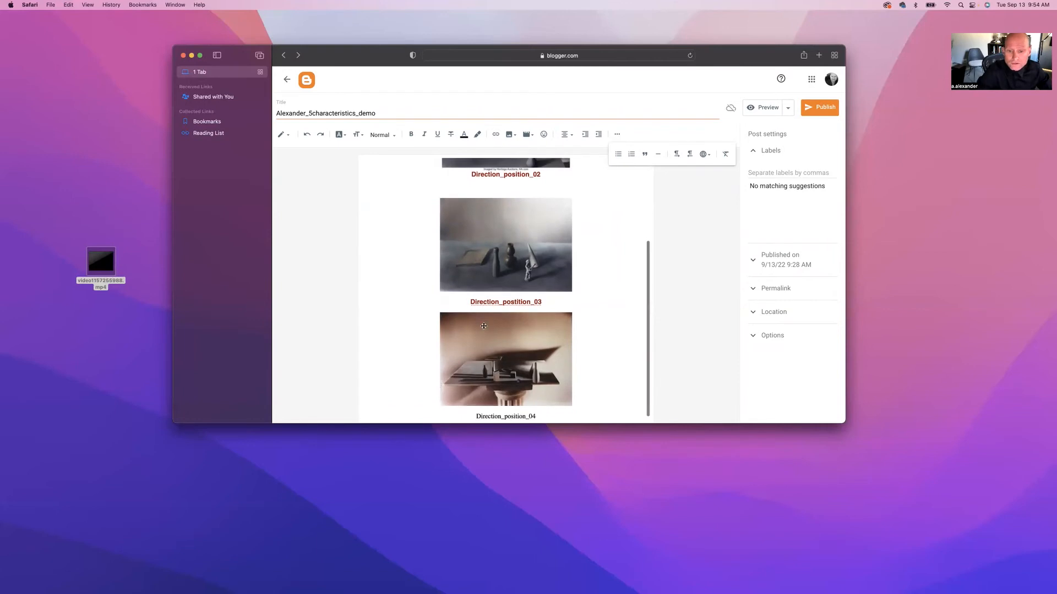
scroll(525, 380, "down", 1)
double_click(514, 413)
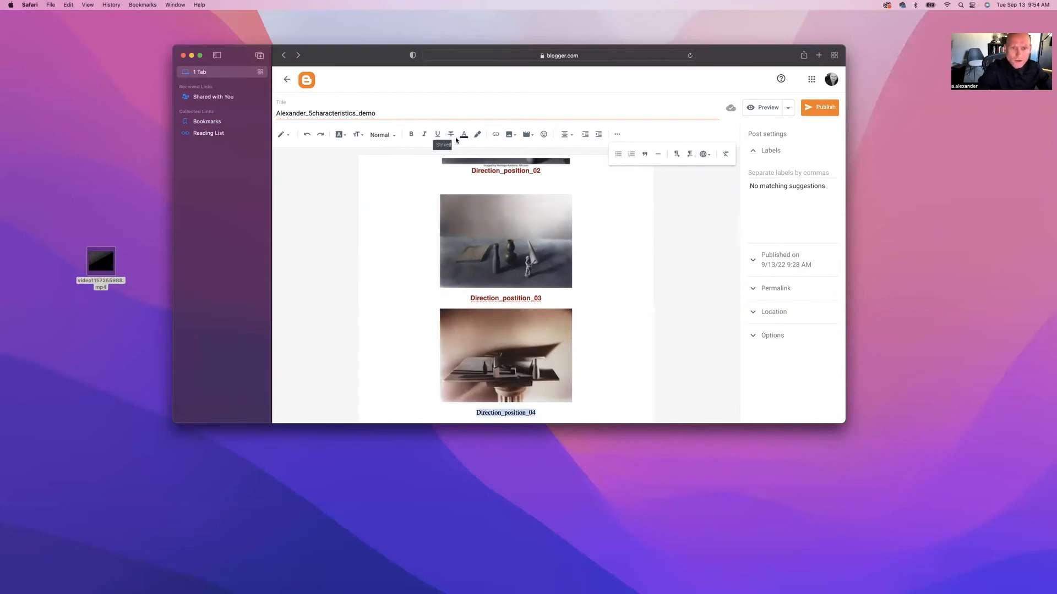
left_click(477, 136)
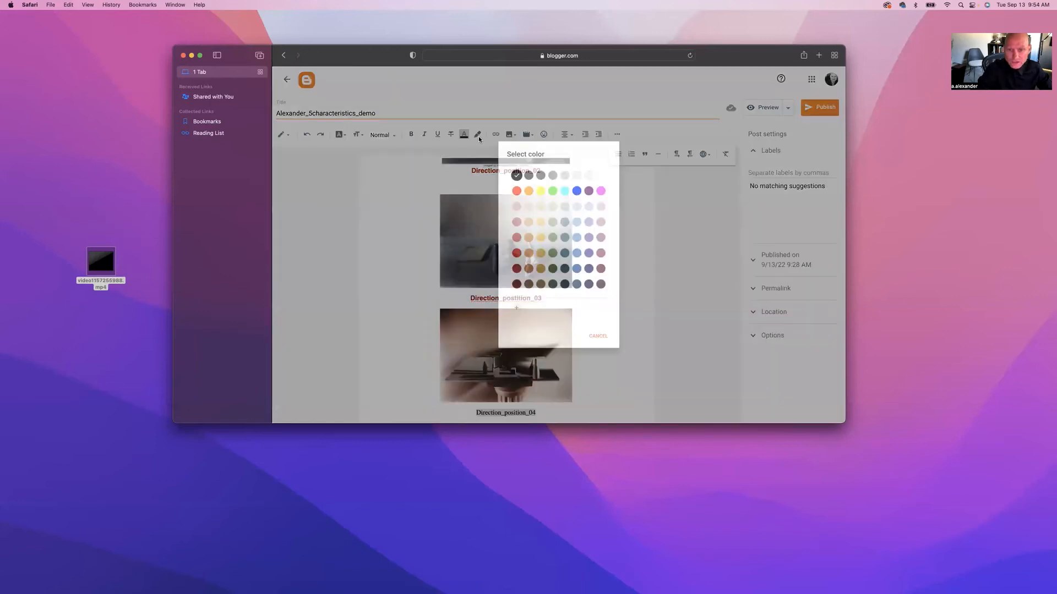
left_click(509, 272)
left_click(341, 135)
left_click(398, 181)
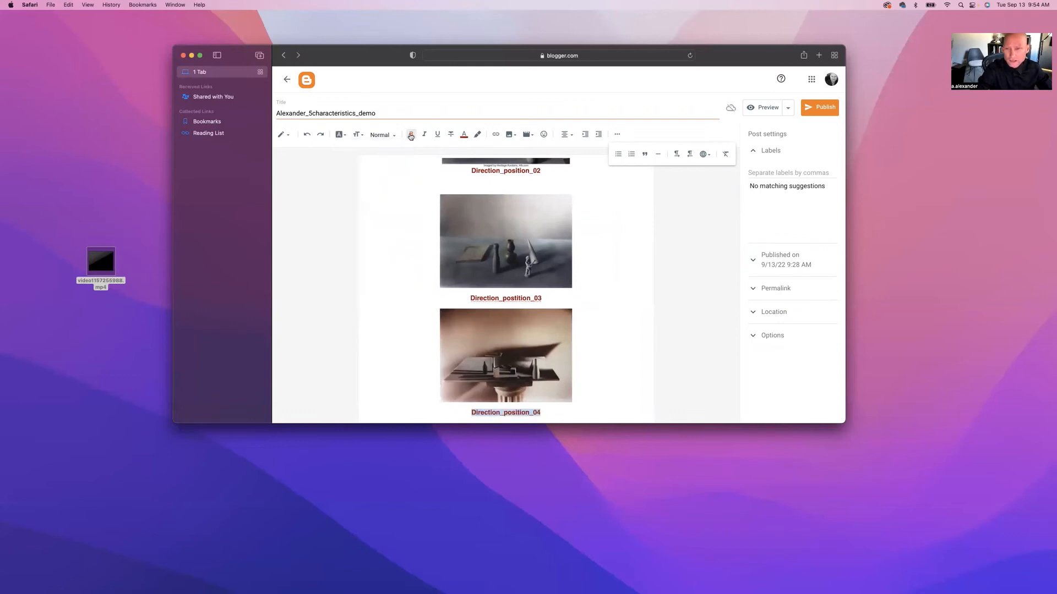
left_click(410, 136)
left_click(547, 413)
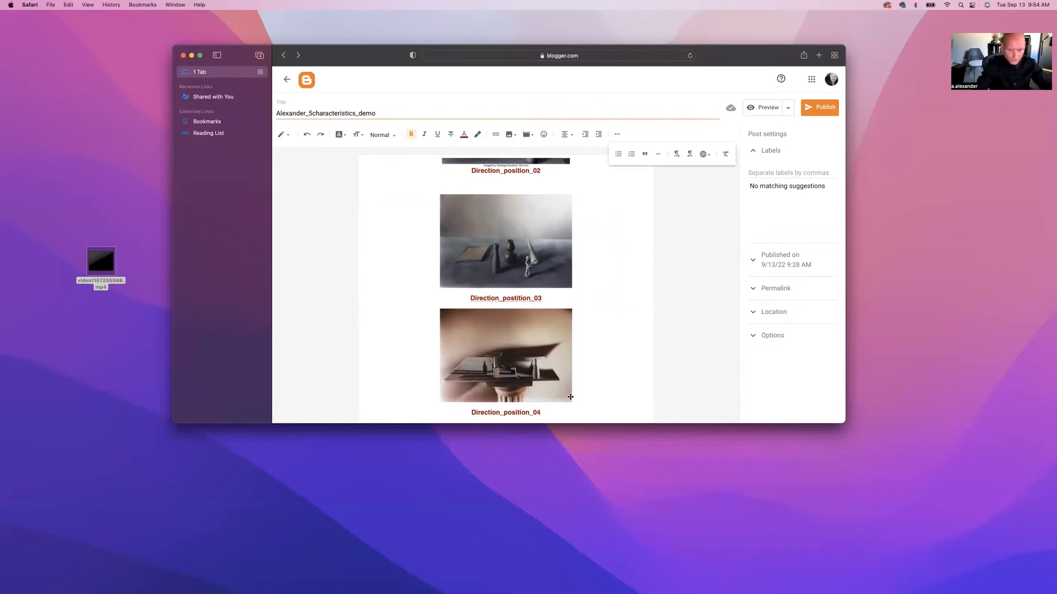
Step: Start a new line in the post below the third image's caption
key("Return")
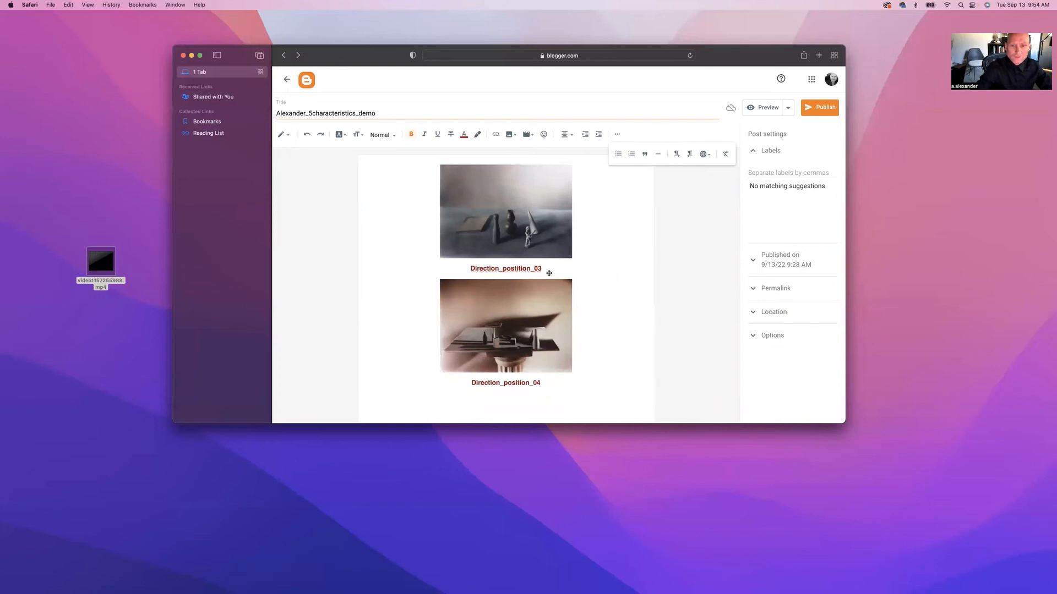
scroll(509, 246, "up", 5)
scroll(509, 246, "down", 5)
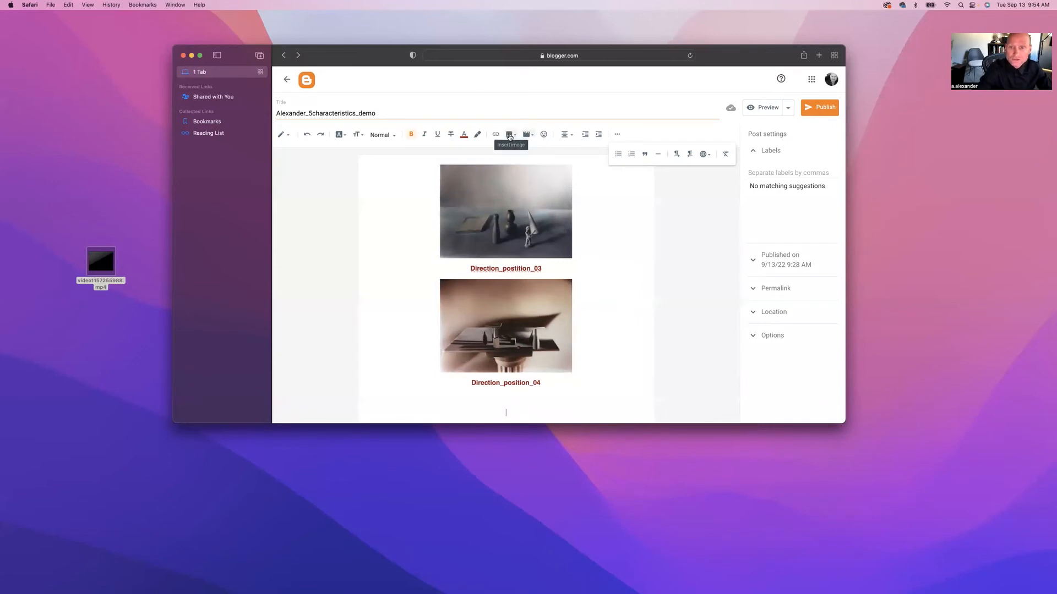
Step: Start an image upload from the computer and open the 5characterisics_images folder inside blogger_demo on the Desktop
left_click(510, 137)
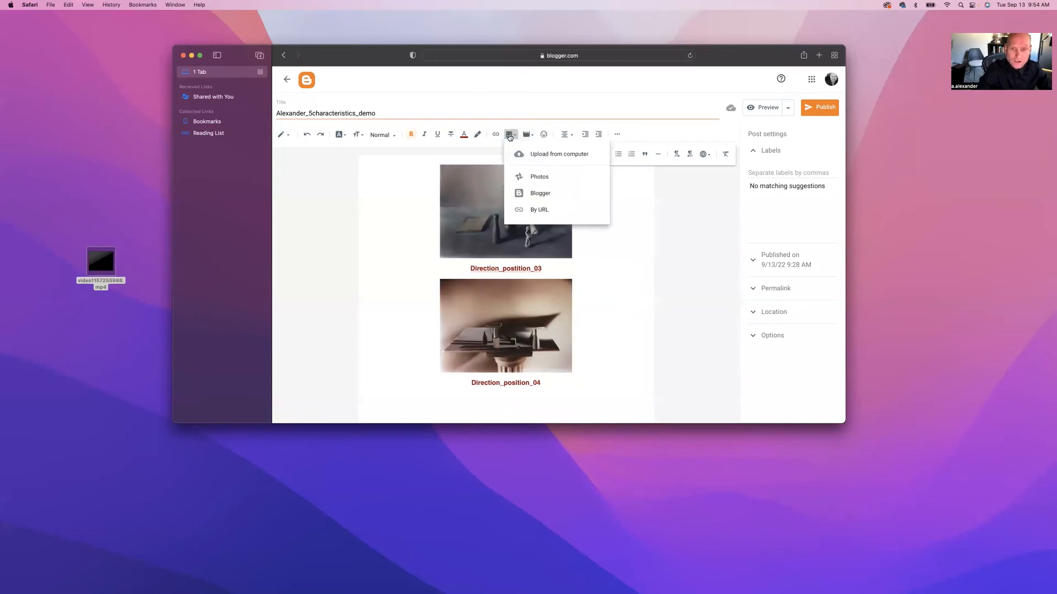
left_click(536, 154)
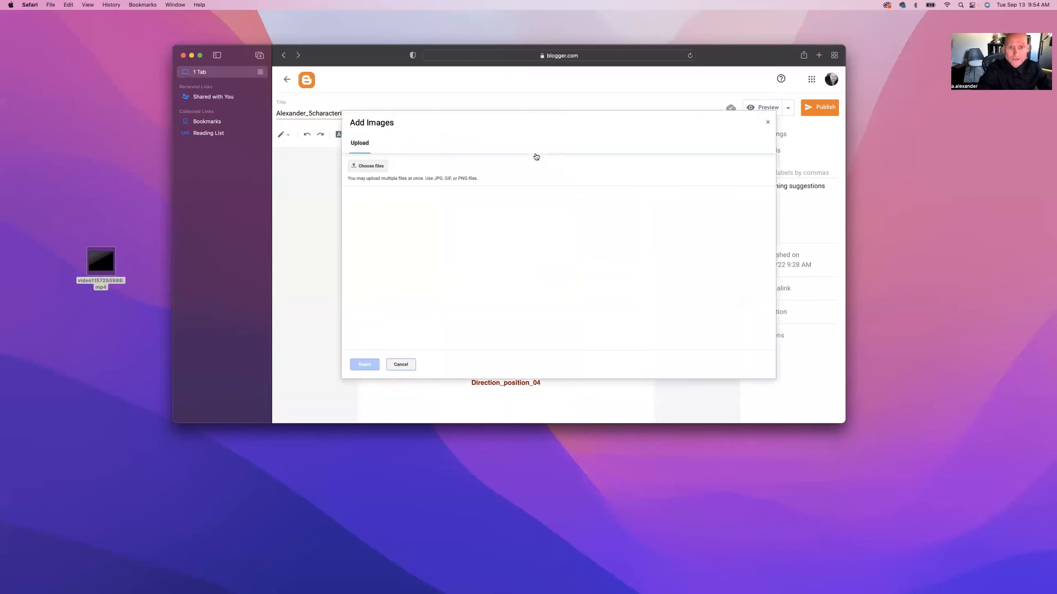
left_click(373, 167)
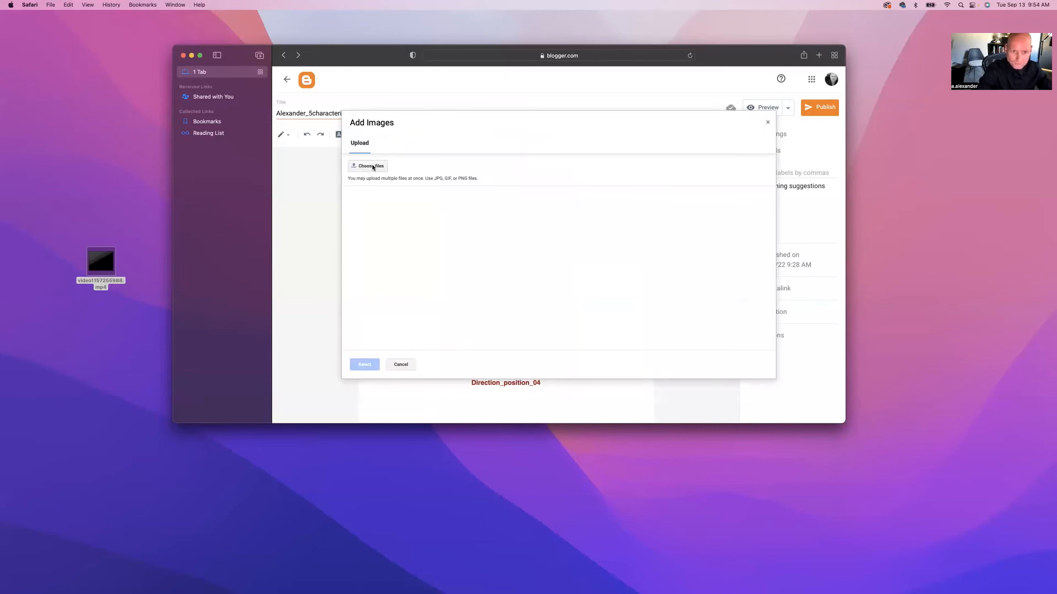
left_click(368, 167)
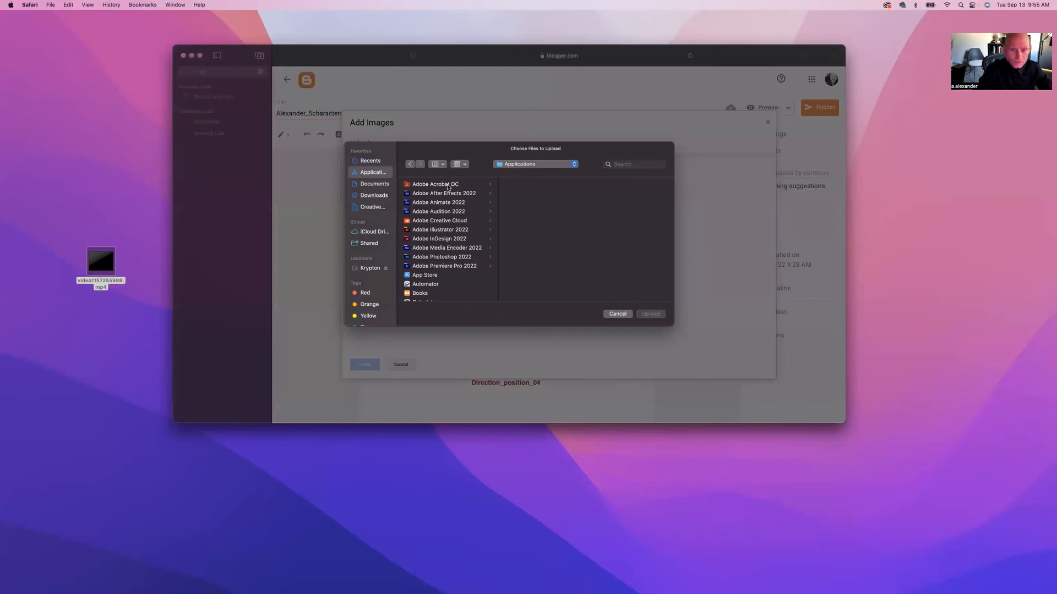
left_click(546, 167)
left_click(521, 211)
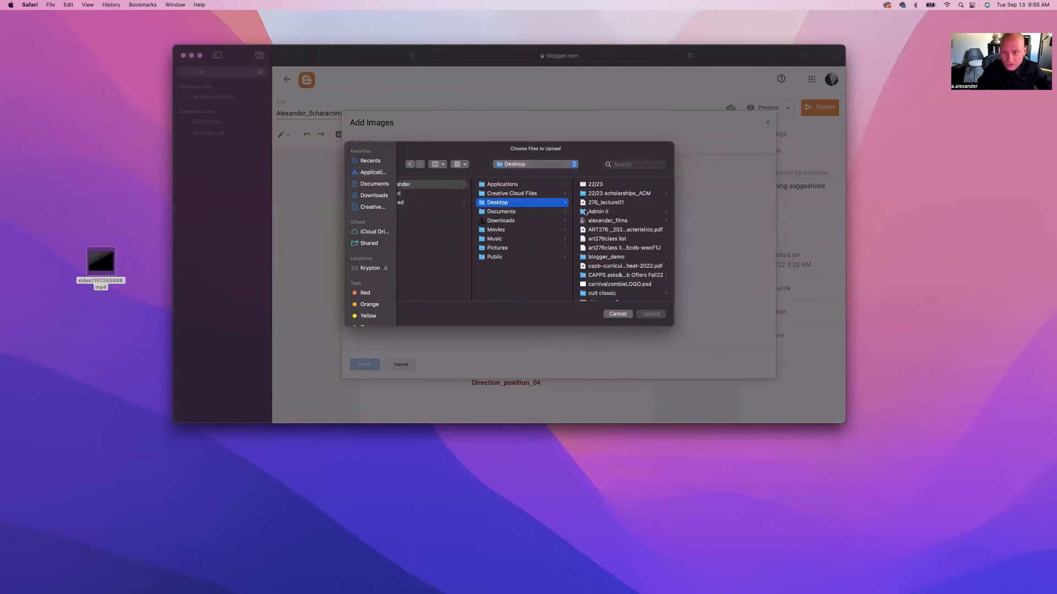
left_click(584, 257)
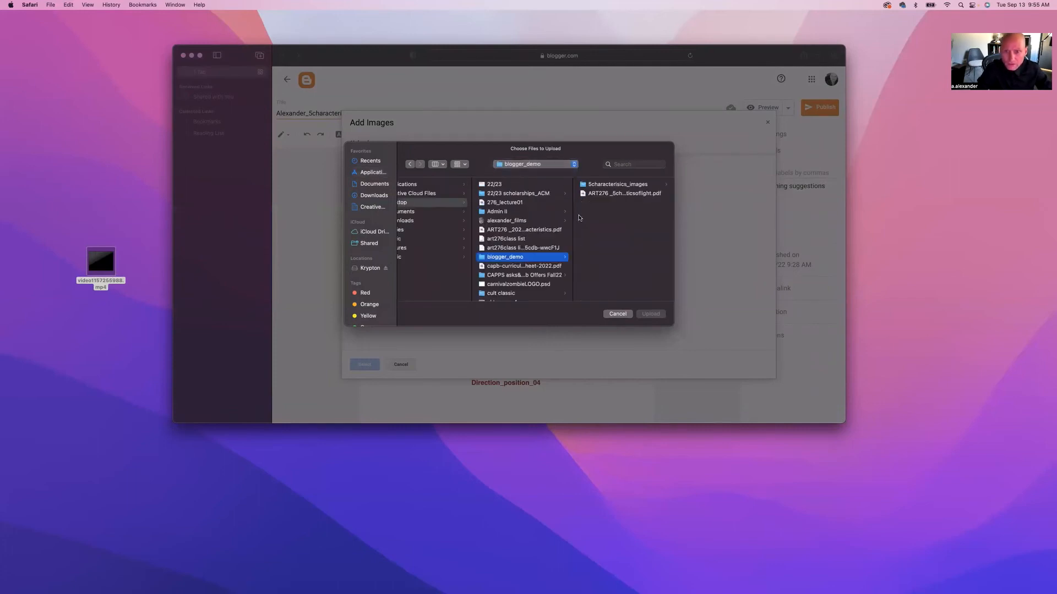
left_click(587, 184)
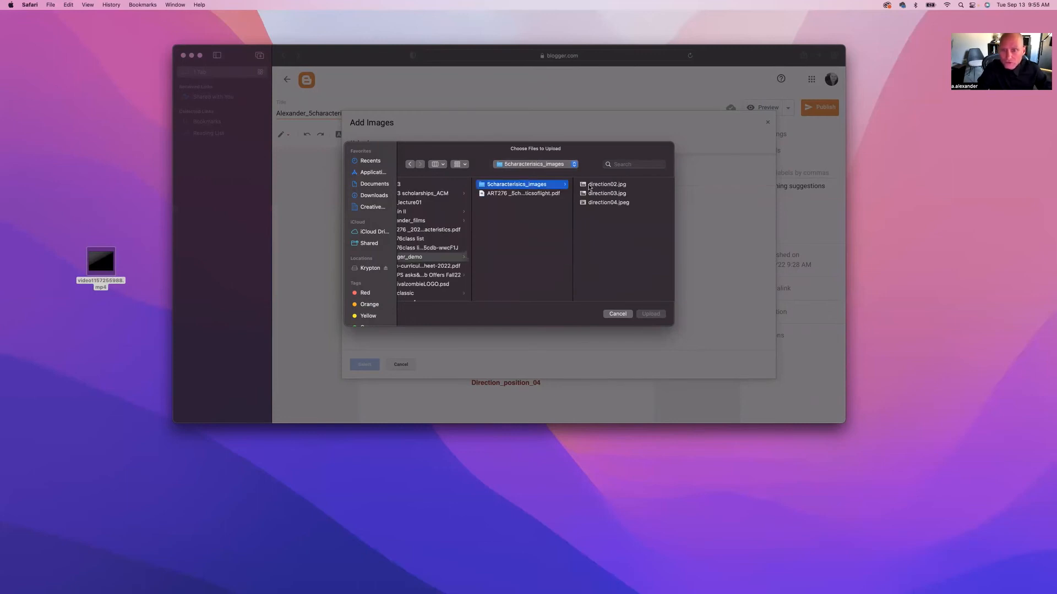
Step: Upload direction02.jpg, direction03.jpg and direction04.jpeg together and insert all three into the post
left_click(594, 185)
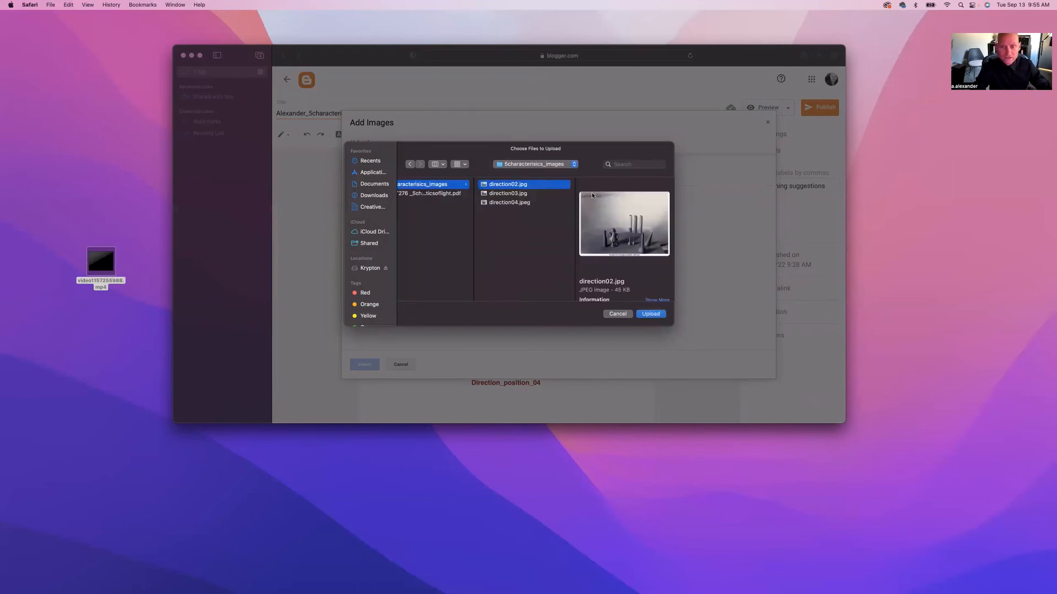
left_click(497, 202, "shift")
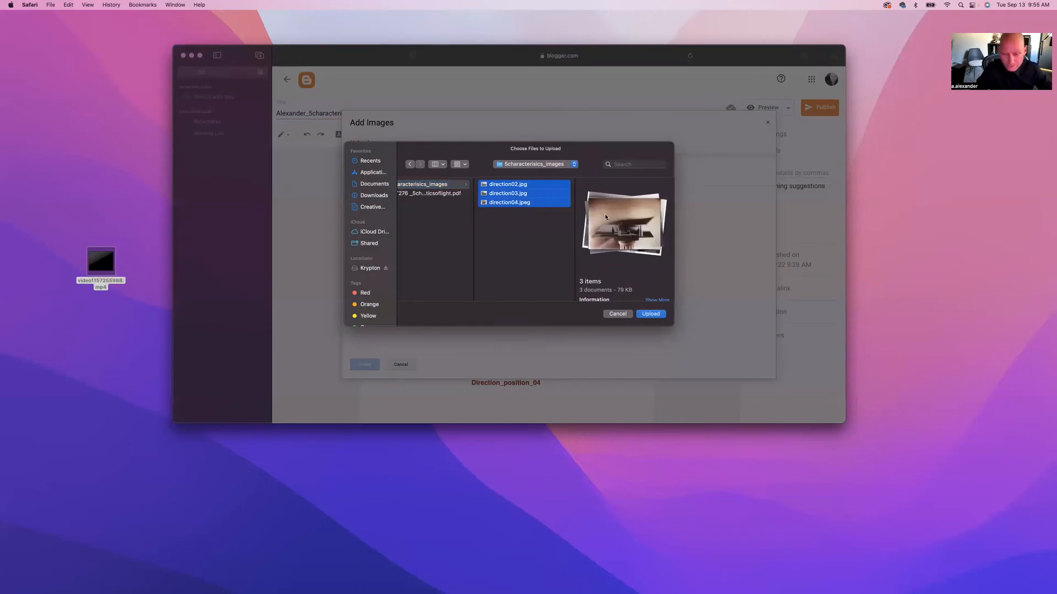
left_click(651, 314)
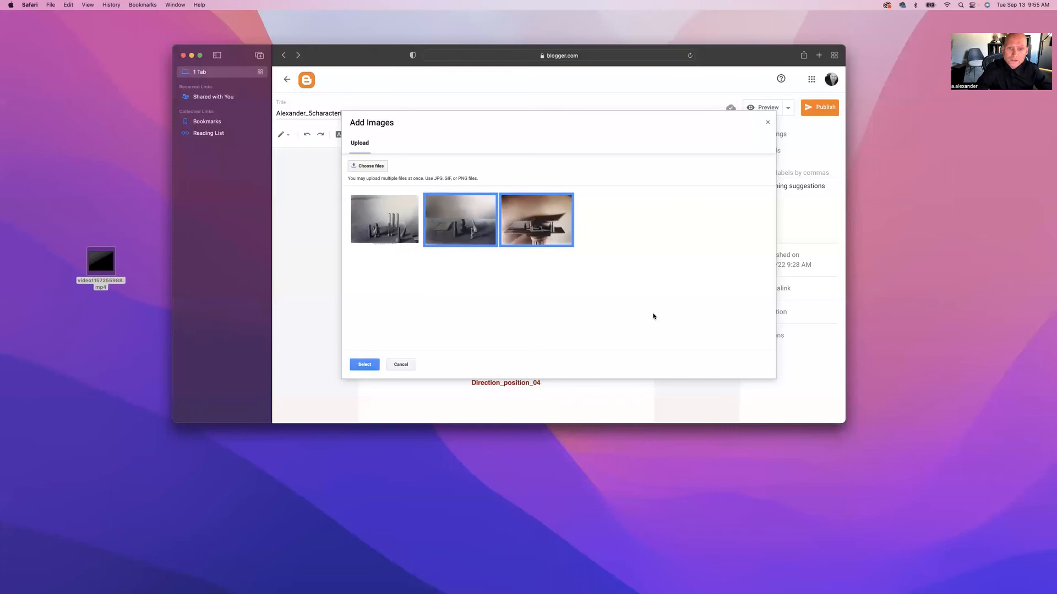
left_click(385, 231)
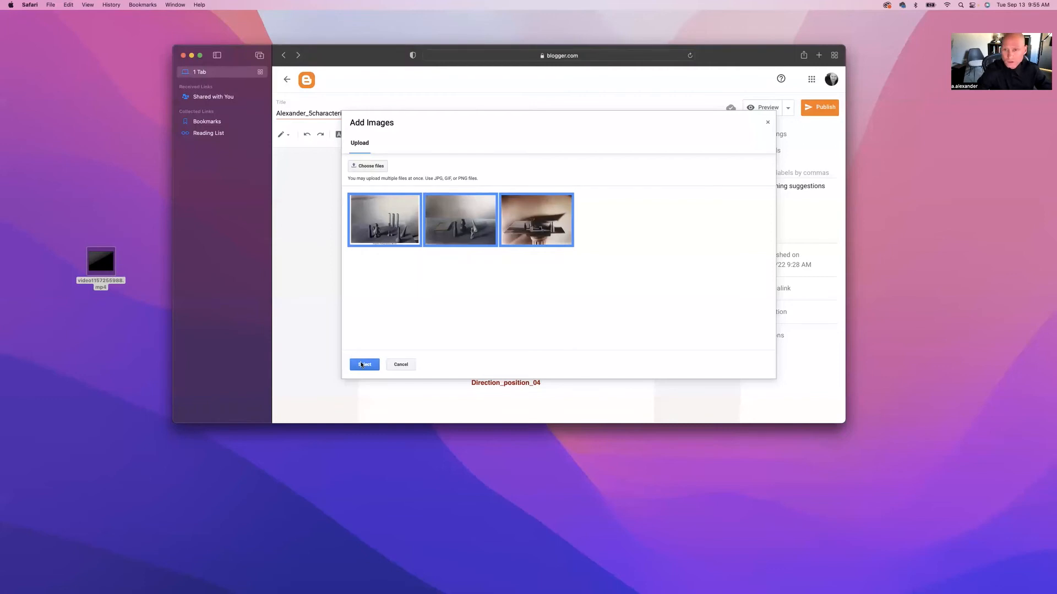
left_click(363, 364)
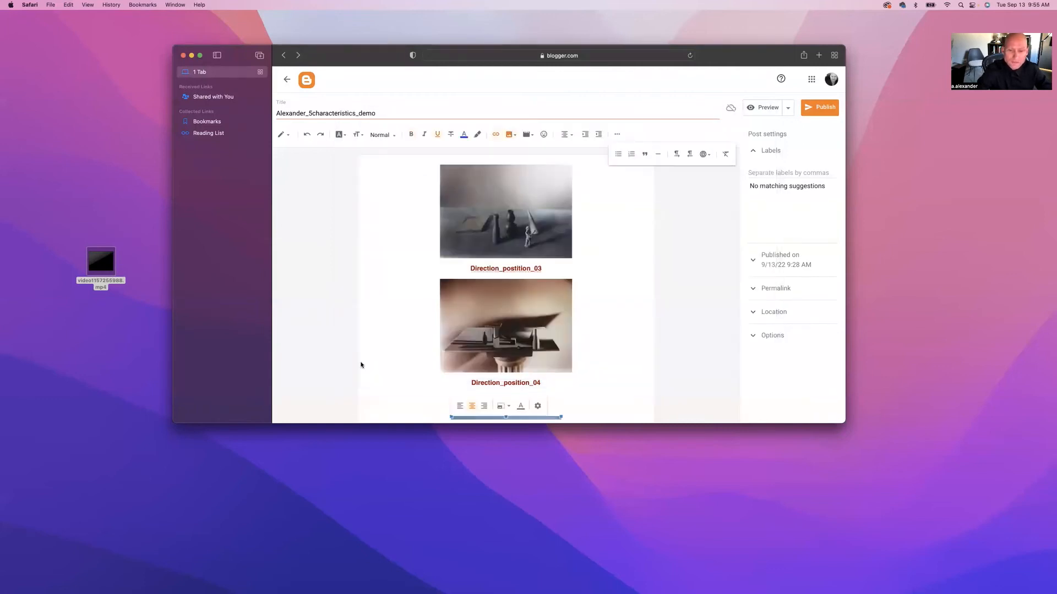
Step: Review the order of the newly inserted images and delete the direction04 copy at the start of the new set
scroll(594, 346, "down", 5)
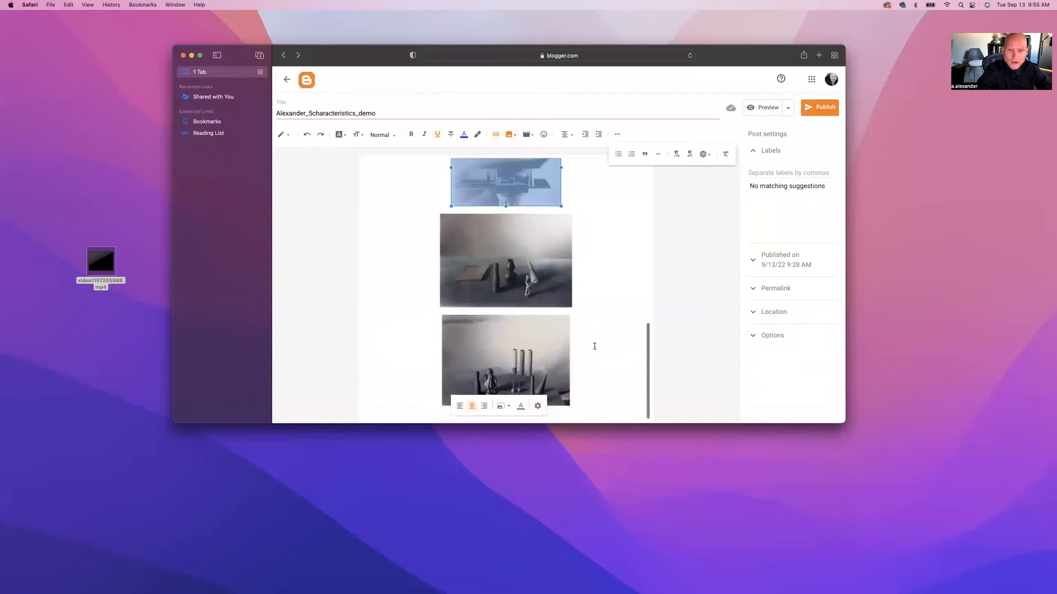
scroll(594, 346, "down", 3)
left_click(599, 314)
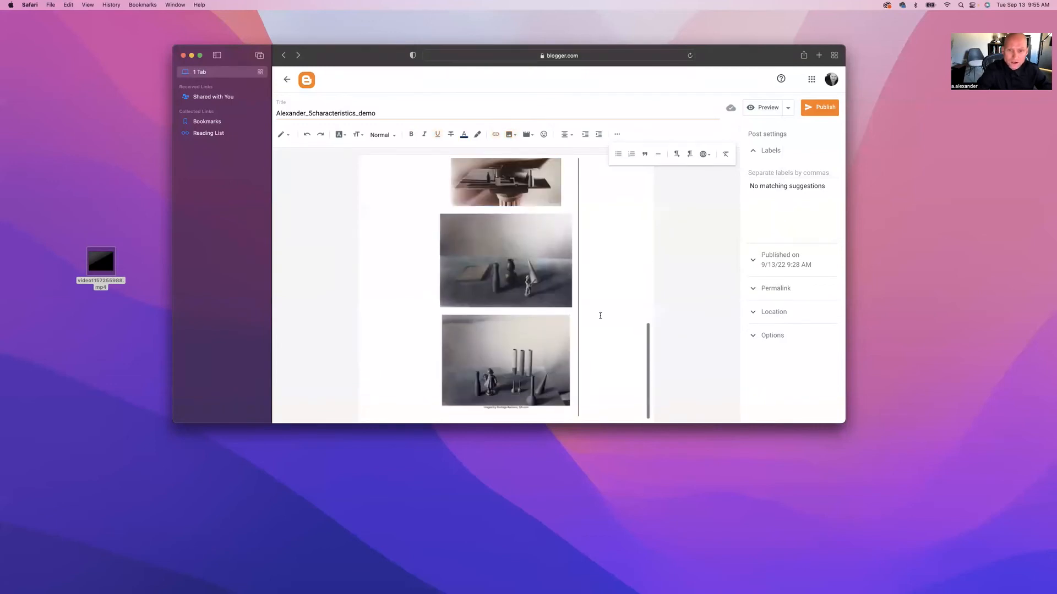
scroll(601, 316, "up", 5)
scroll(600, 315, "down", 5)
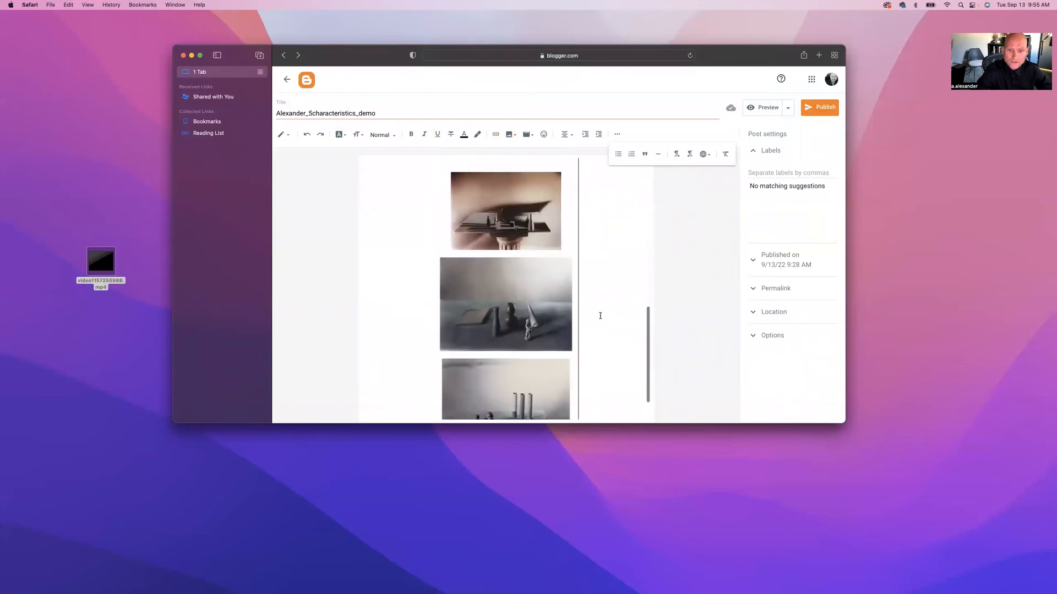
scroll(600, 315, "up", 5)
scroll(600, 315, "down", 5)
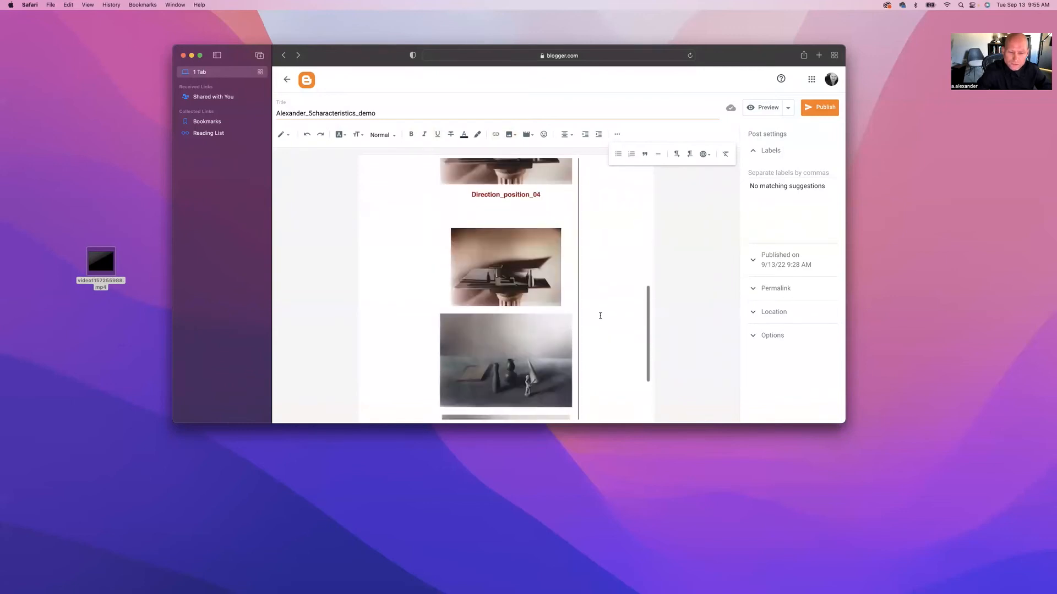
scroll(600, 314, "up", 3)
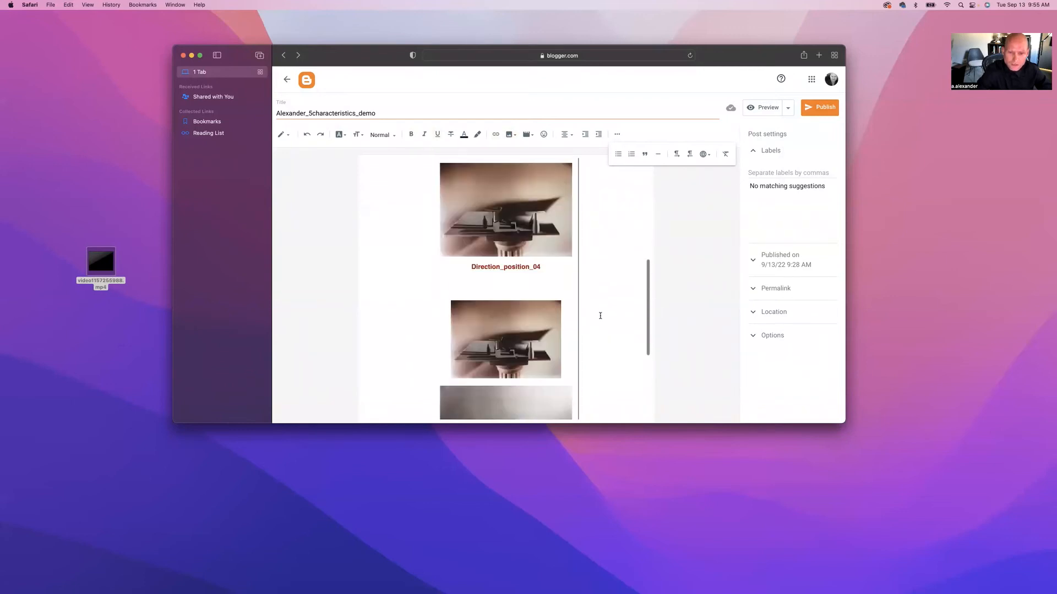
left_click(491, 345)
key("BackSpace")
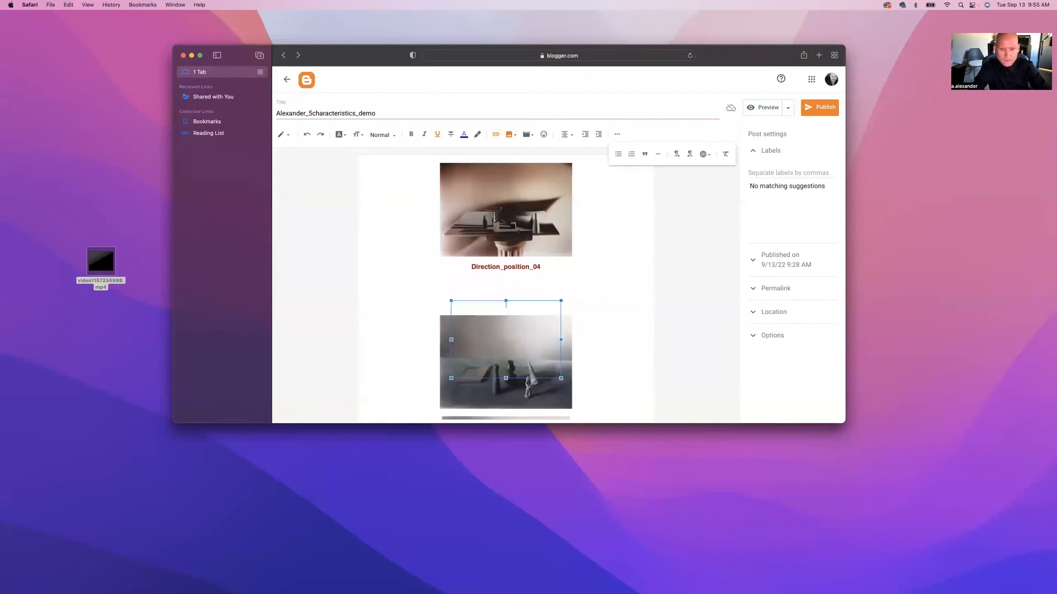
Step: Start a new line below the last image and insert direction04.jpeg there from the computer
scroll(575, 391, "down", 3)
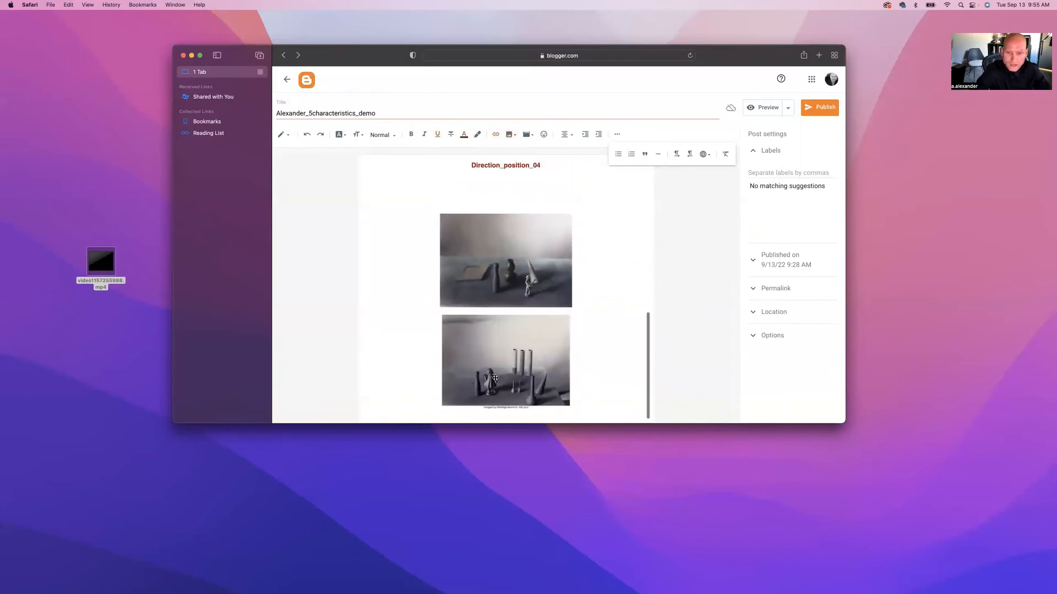
left_click(575, 391)
key("Return")
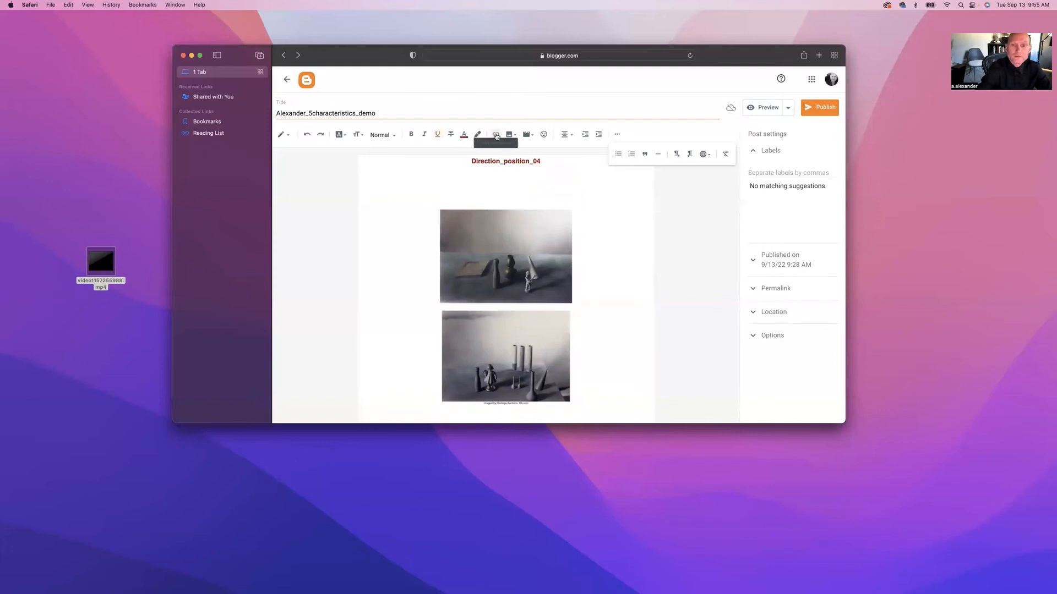
left_click(510, 134)
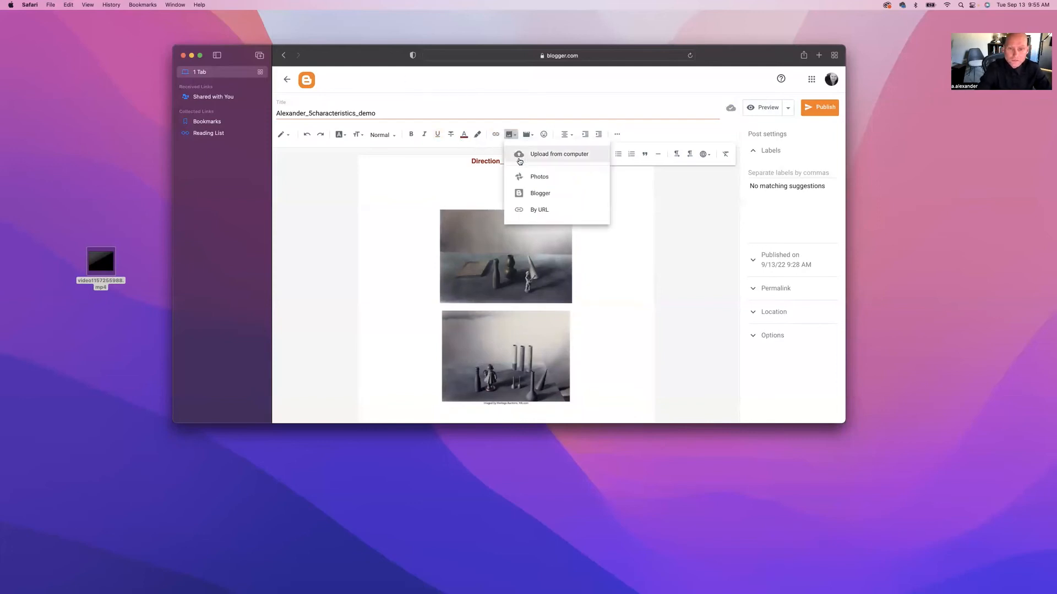
left_click(526, 155)
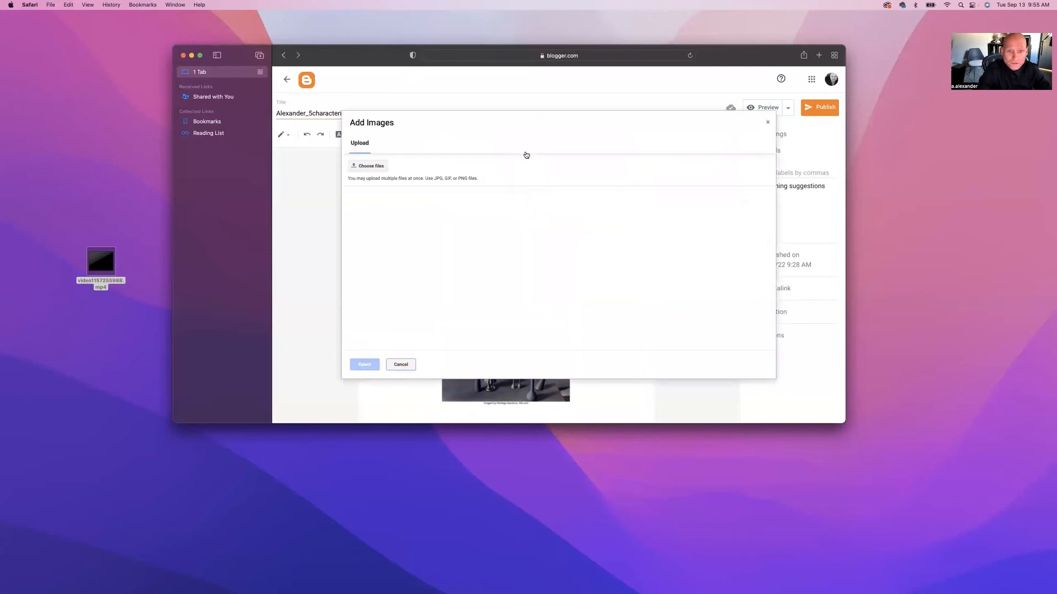
left_click(368, 166)
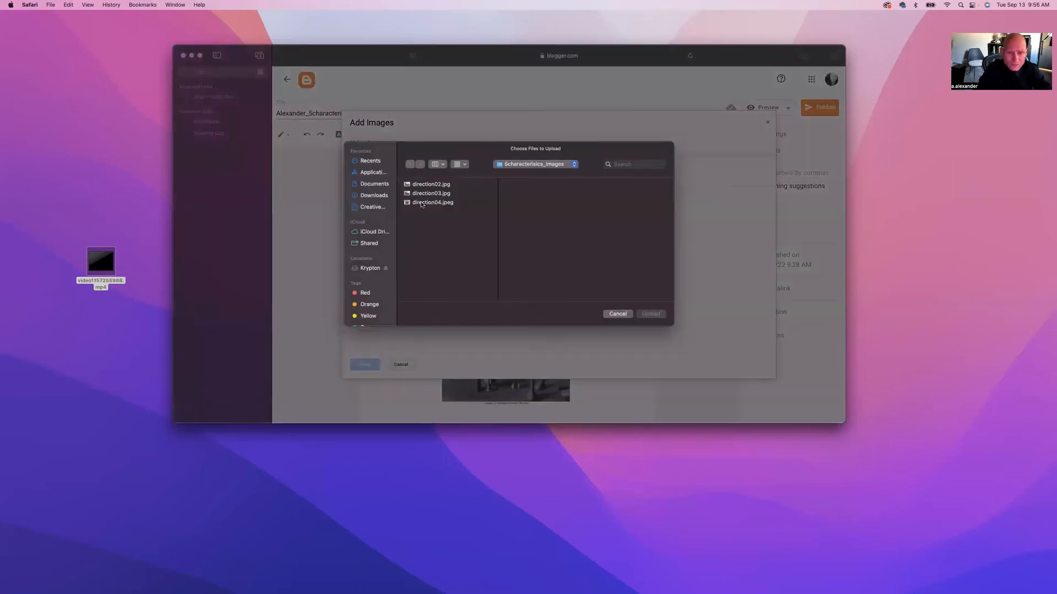
left_click(423, 203)
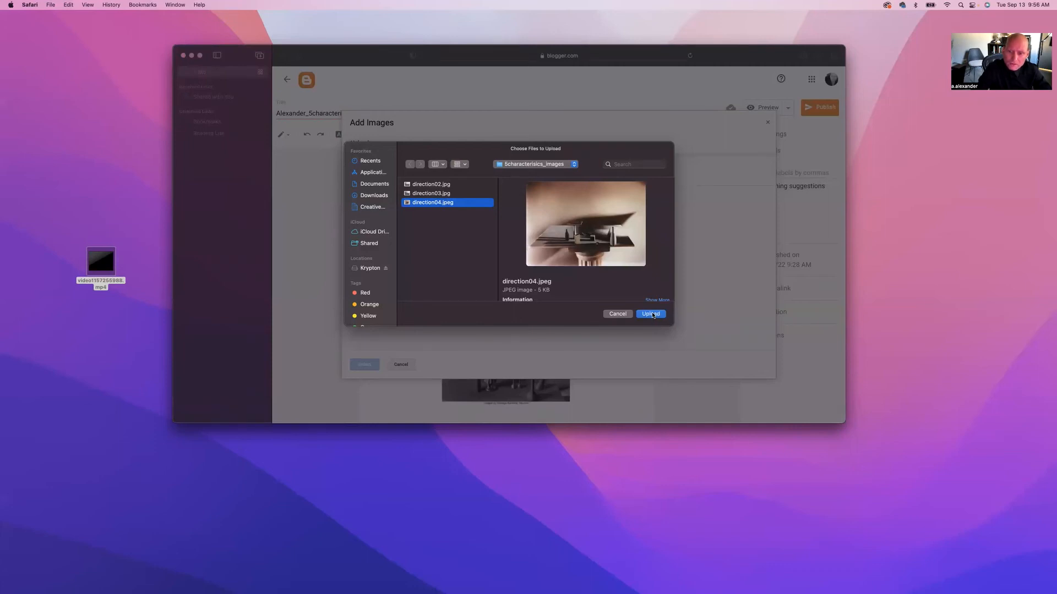
left_click(652, 315)
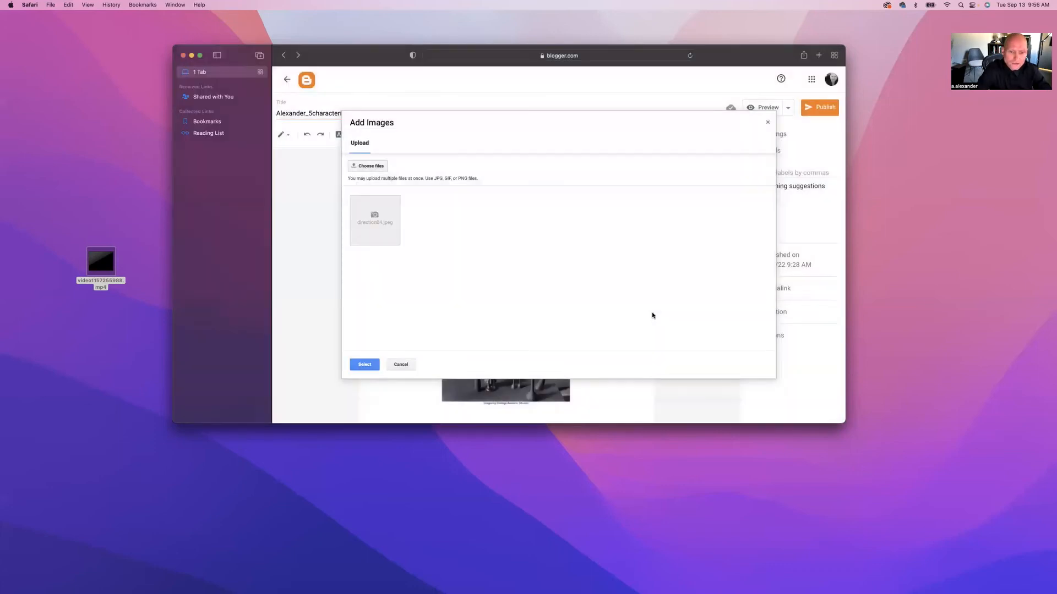
left_click(398, 230)
left_click(365, 364)
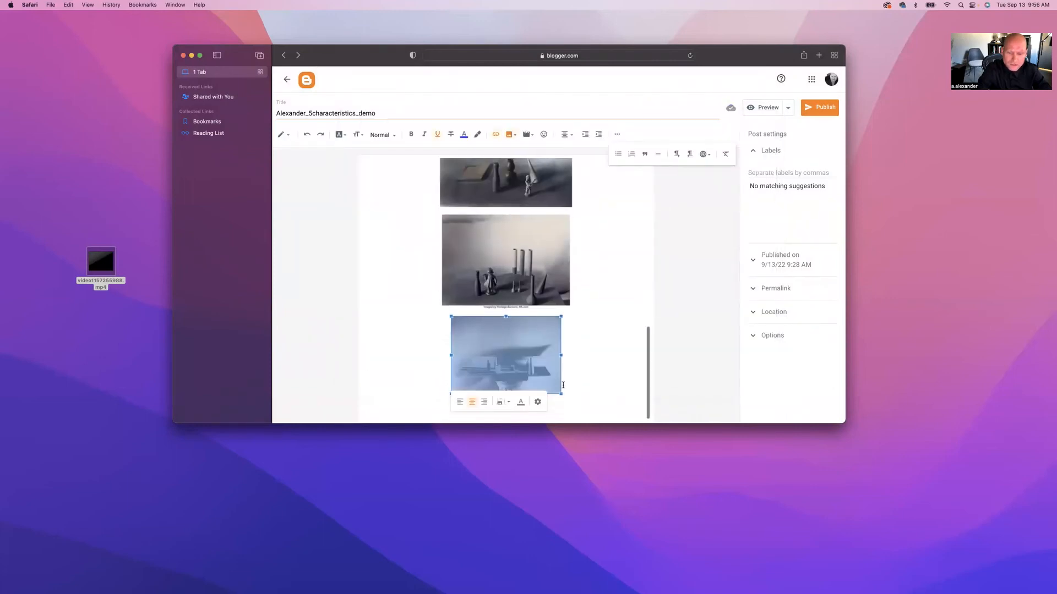
Step: Enlarge the newly added direction04 image to roughly match the width of the image above it
left_click_drag(561, 394, 570, 400)
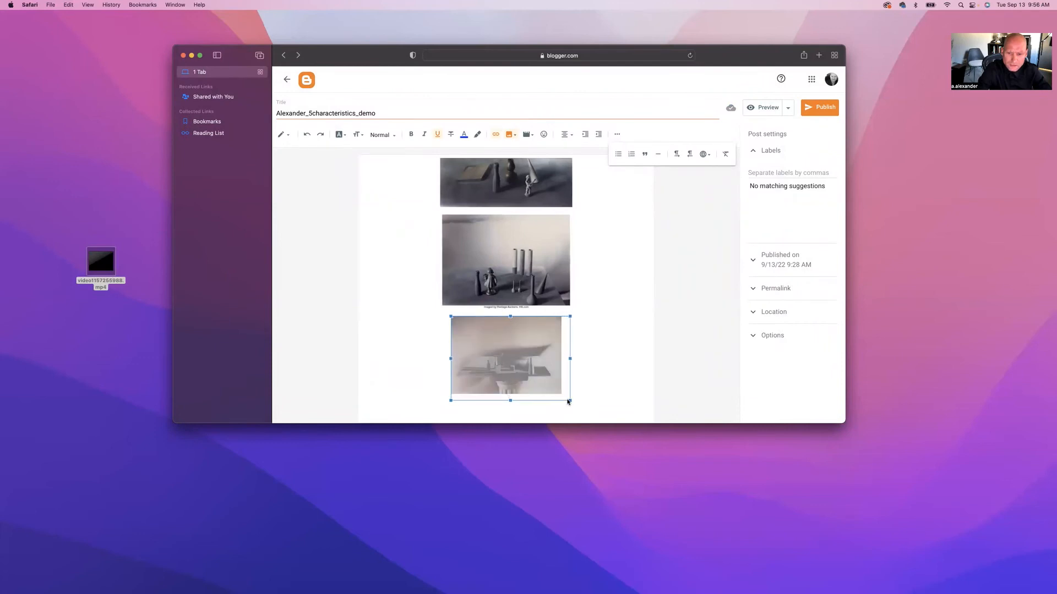
left_click_drag(447, 401, 444, 402)
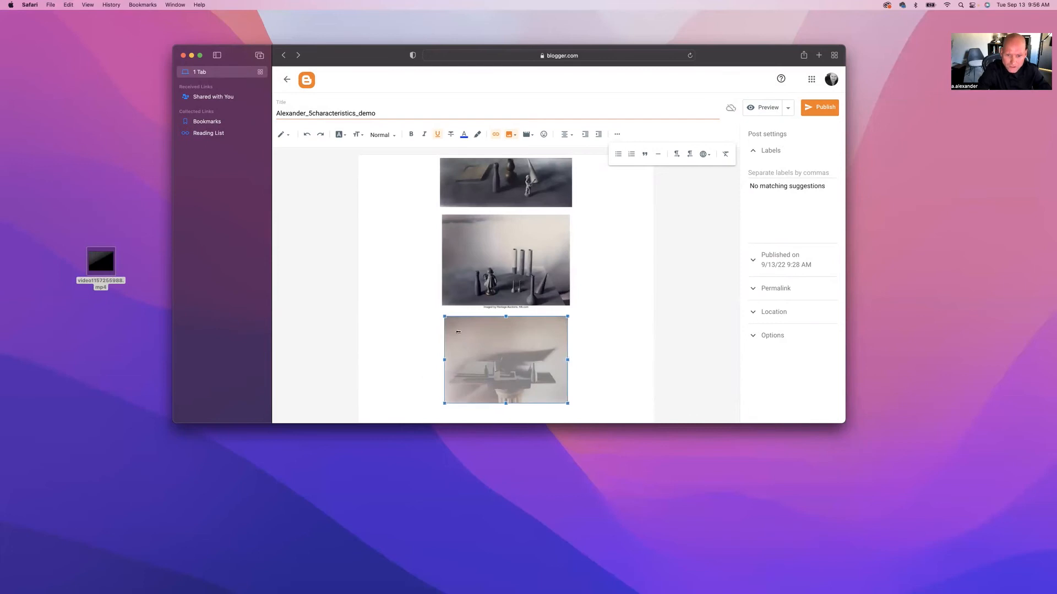
left_click_drag(443, 315, 441, 314)
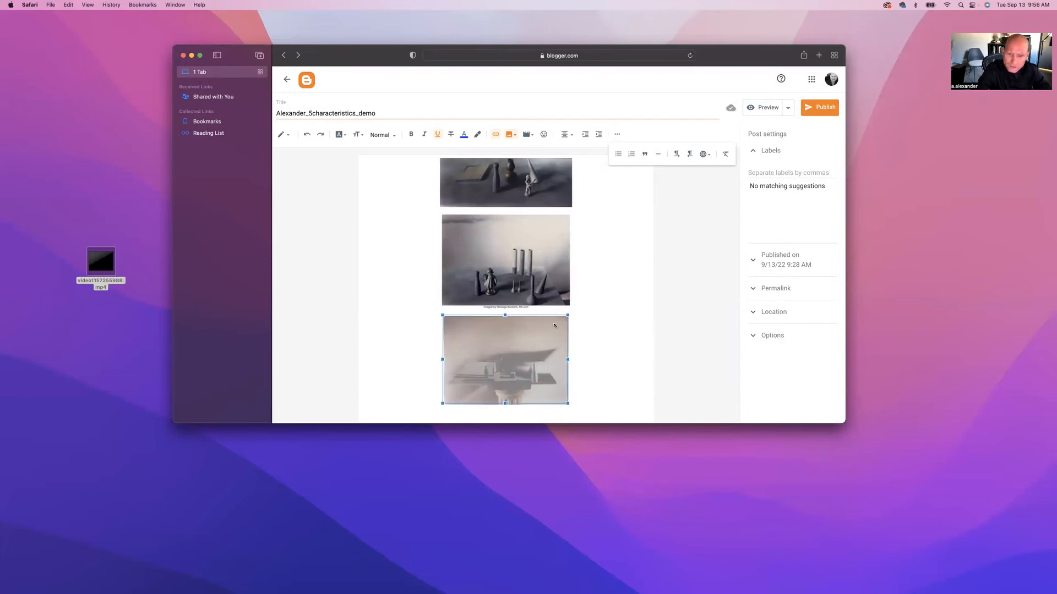
left_click(613, 351)
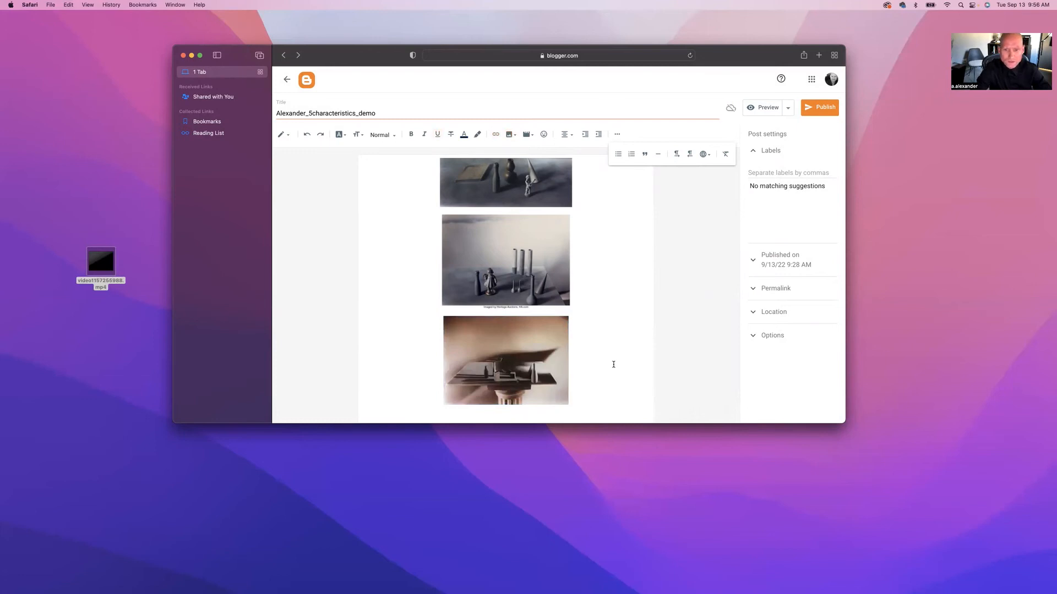
Step: Enter the heading "INTENSITY" on the blank line above the second set of images
scroll(538, 329, "down", 5)
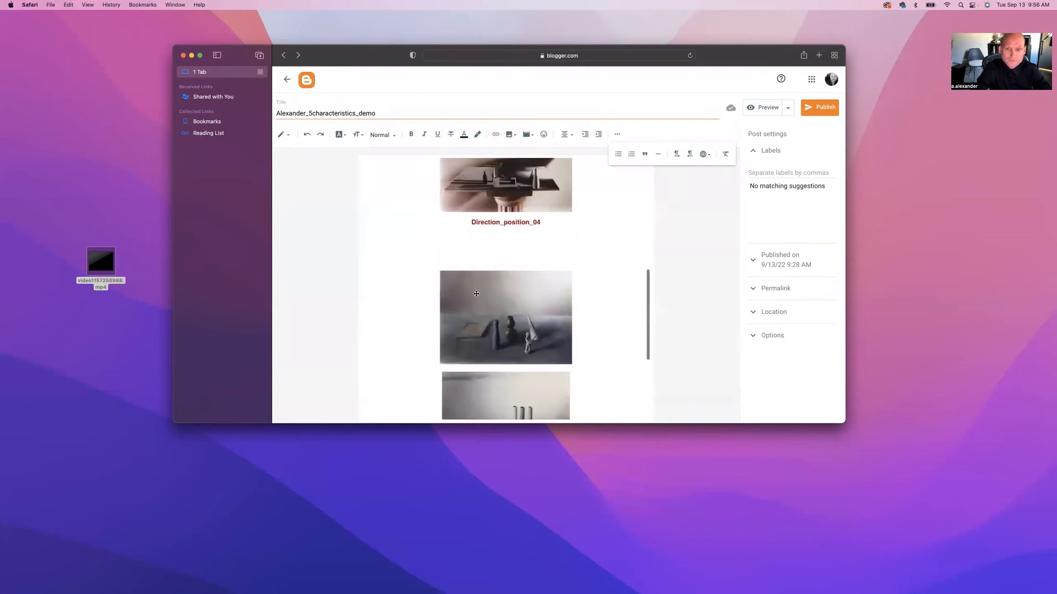
left_click(441, 283)
left_click(436, 284)
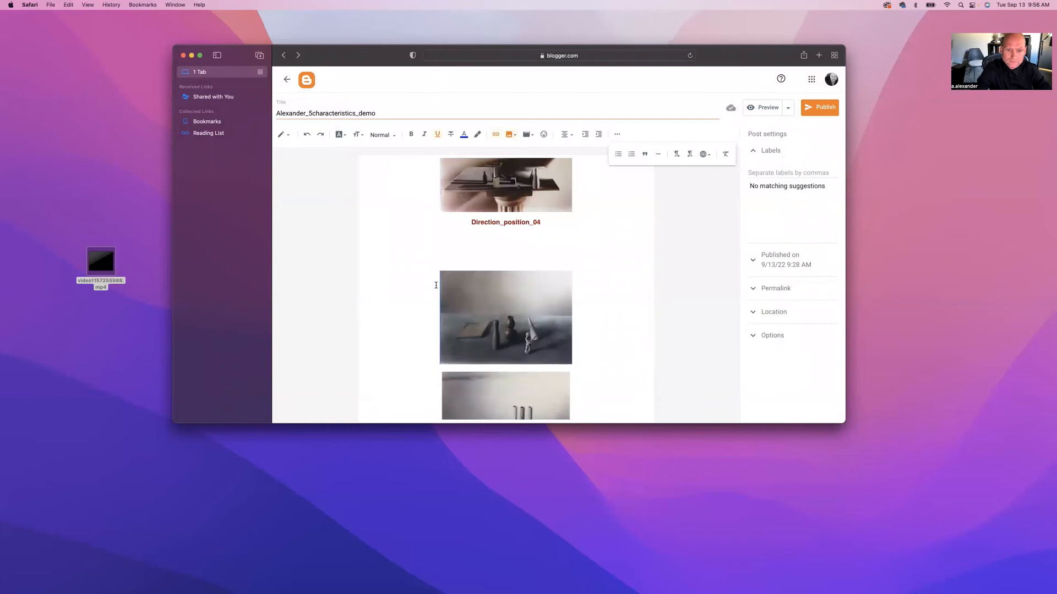
scroll(440, 286, "up", 1)
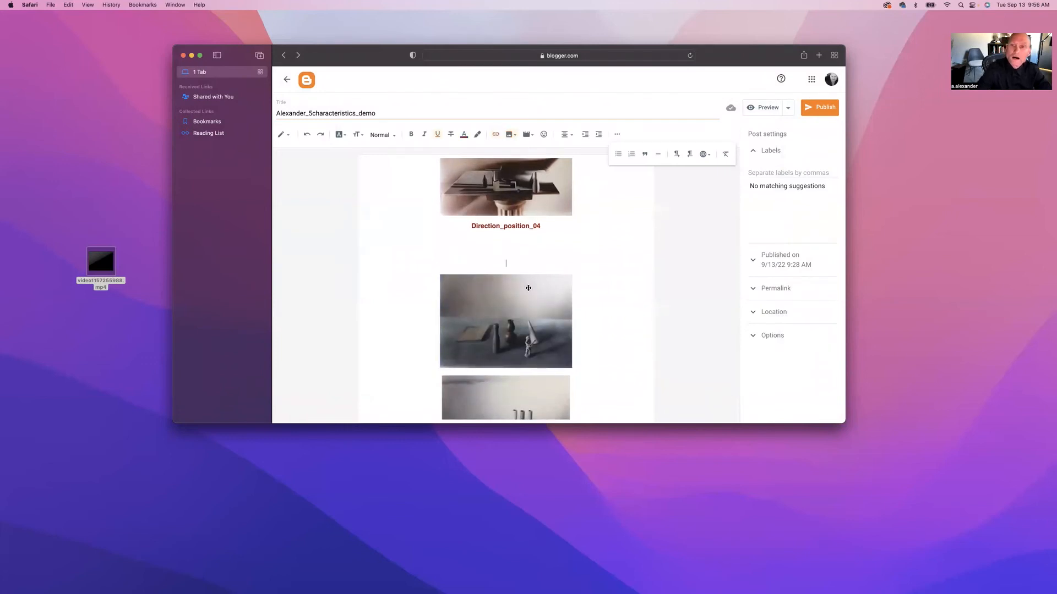
scroll(528, 288, "down", 3)
scroll(528, 288, "up", 4)
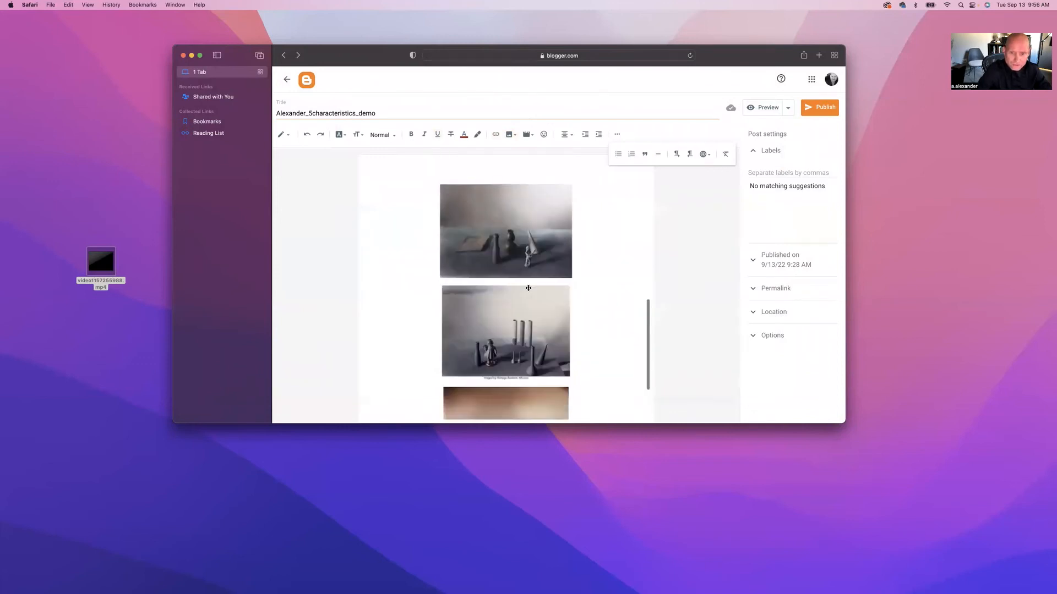
left_click(462, 309)
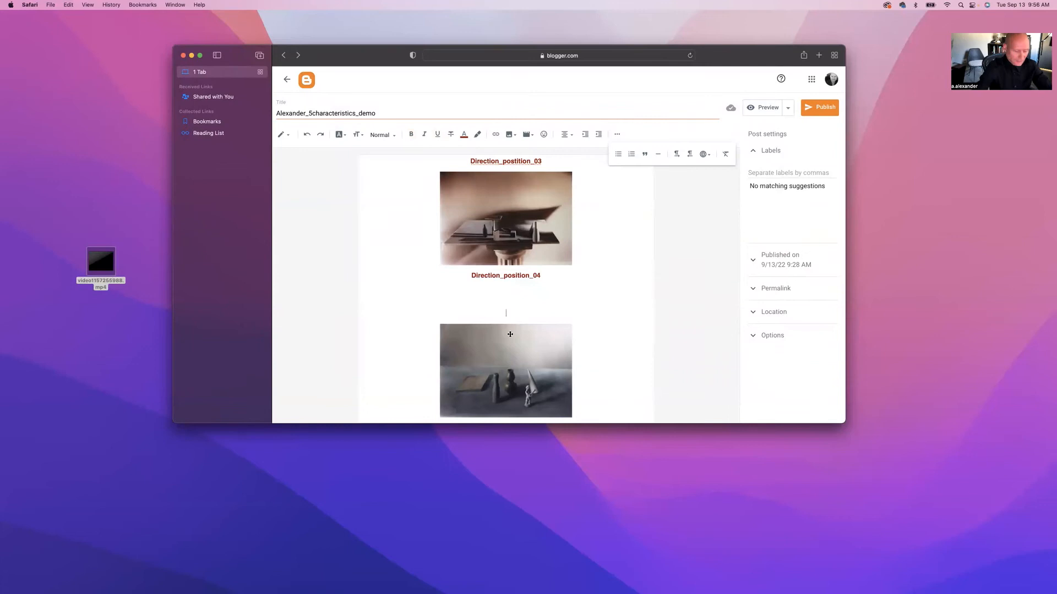
type("INTE")
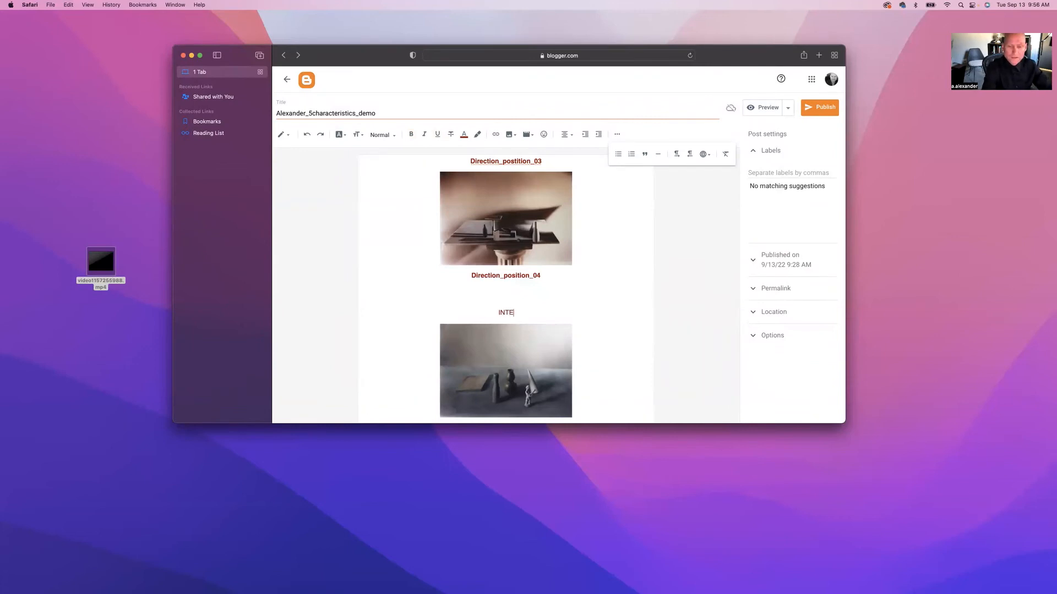
type("NSITY")
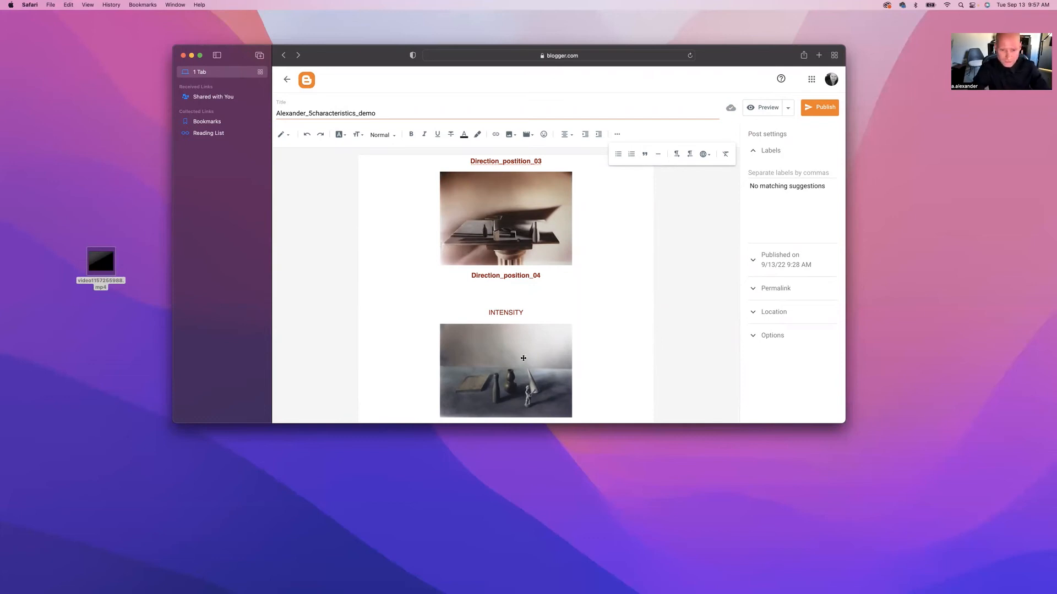
Step: Delete the three images of the second set below the INTENSITY heading
left_click(525, 371)
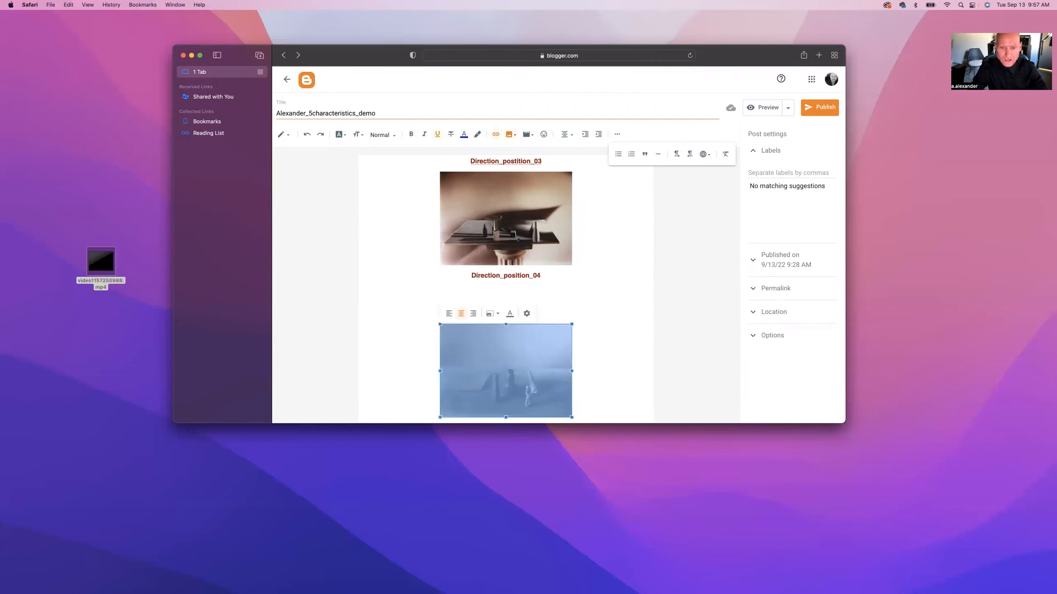
key("BackSpace")
key("BackSpace")
left_click(522, 363)
key("BackSpace")
left_click(521, 363)
key("BackSpace")
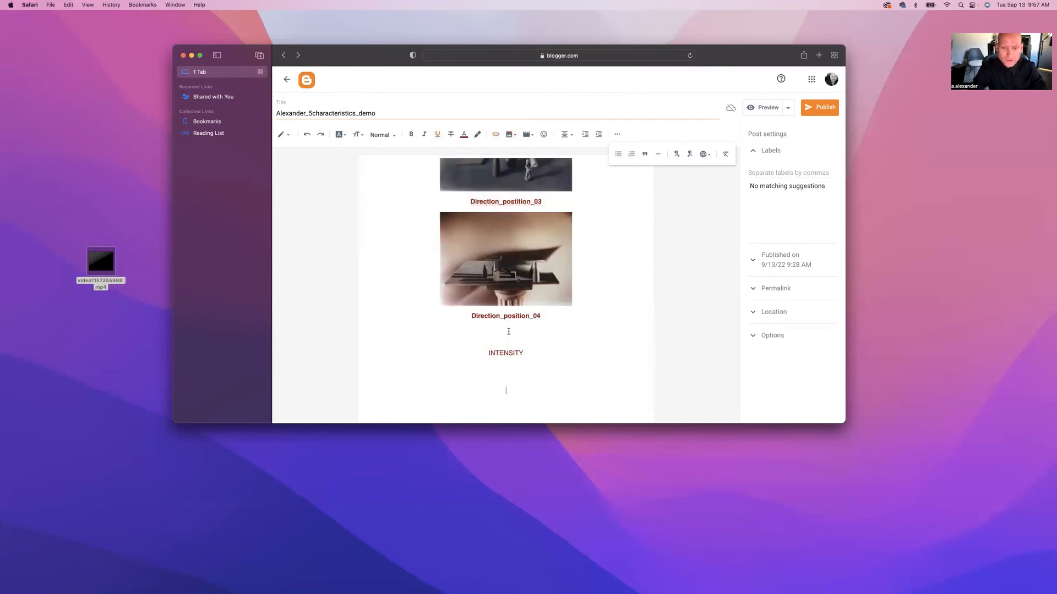
Step: Remove the INTENSITY heading and the extra blank lines below the "Direction_position_04" caption
left_click(507, 352)
key("BackSpace")
key("BackSpace")
key("BackSpace")
key("BackSpace")
key("BackSpace")
key("BackSpace")
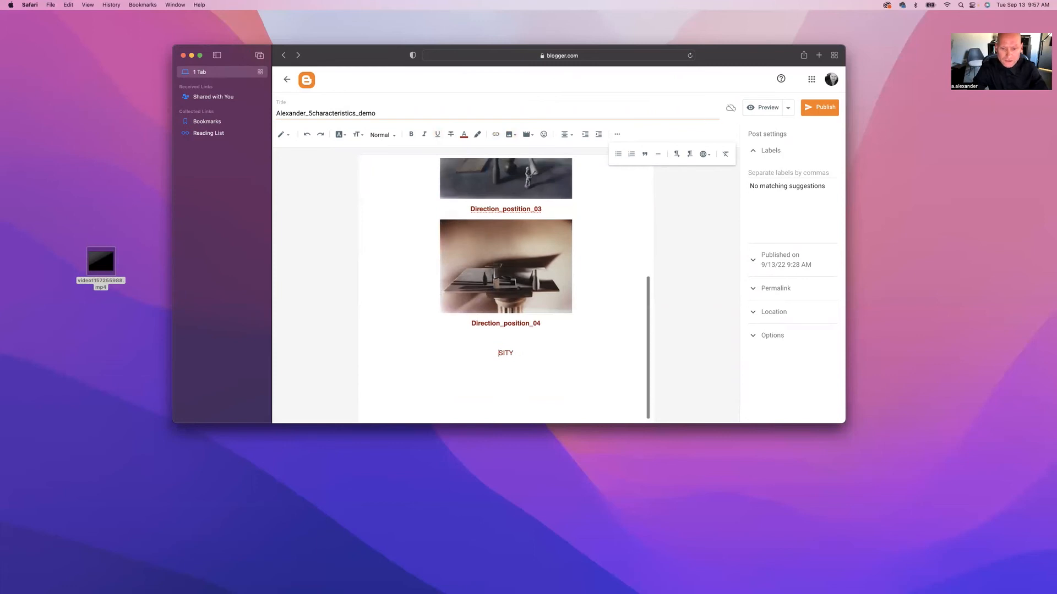
double_click(513, 354)
key("BackSpace")
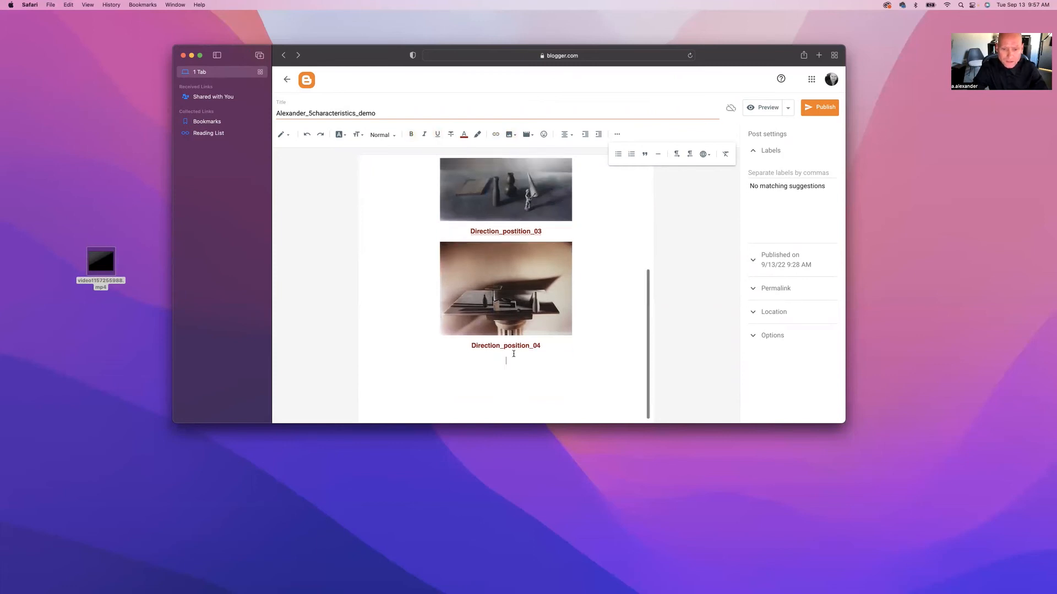
left_click(534, 329)
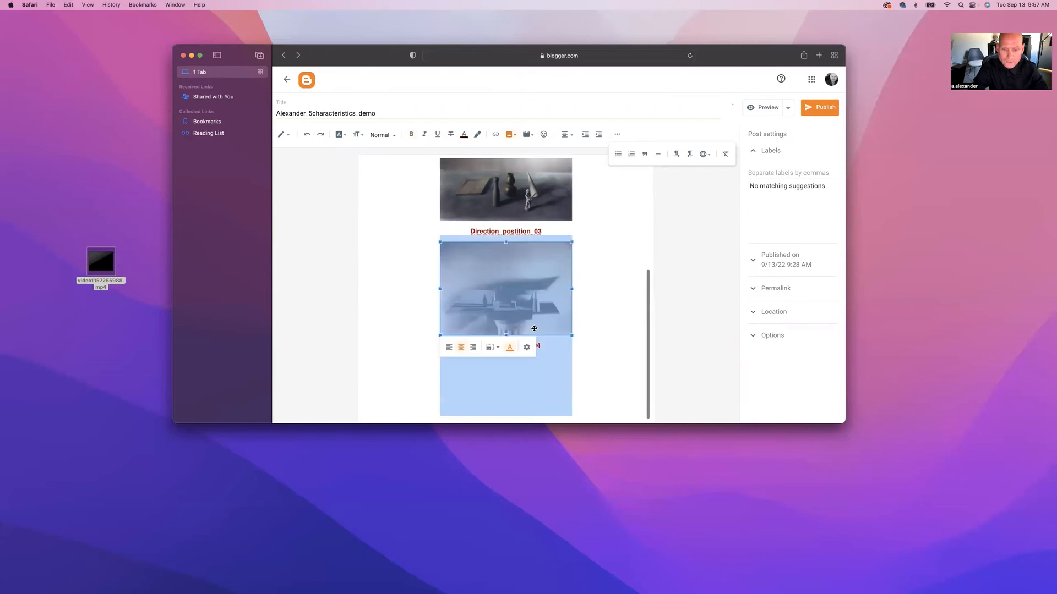
Step: Clear the leftover spacing below the "Direction_position_04" caption and insert fresh blank lines there
left_click(520, 391)
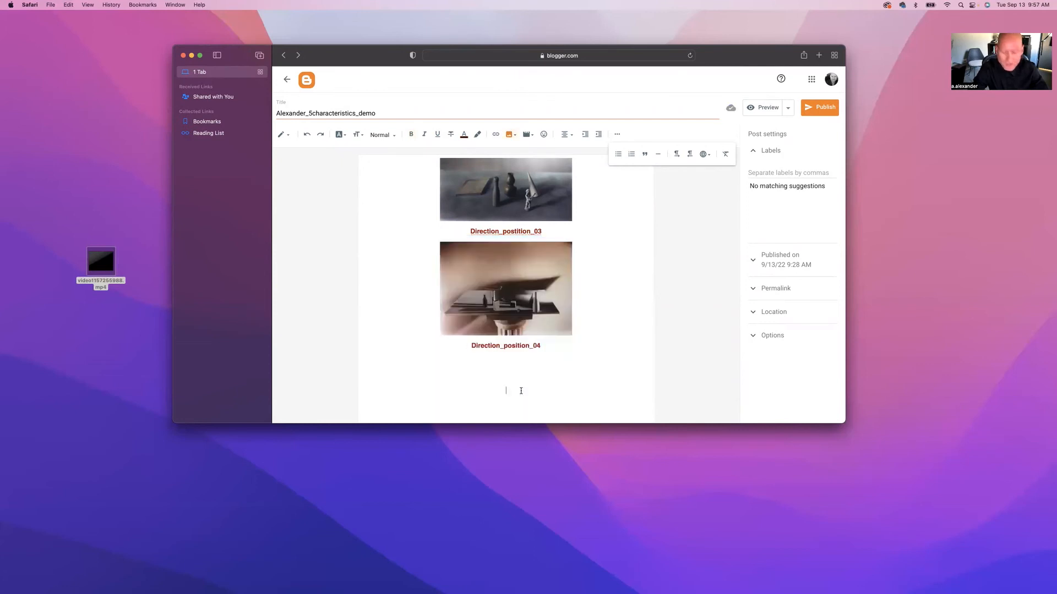
key("BackSpace")
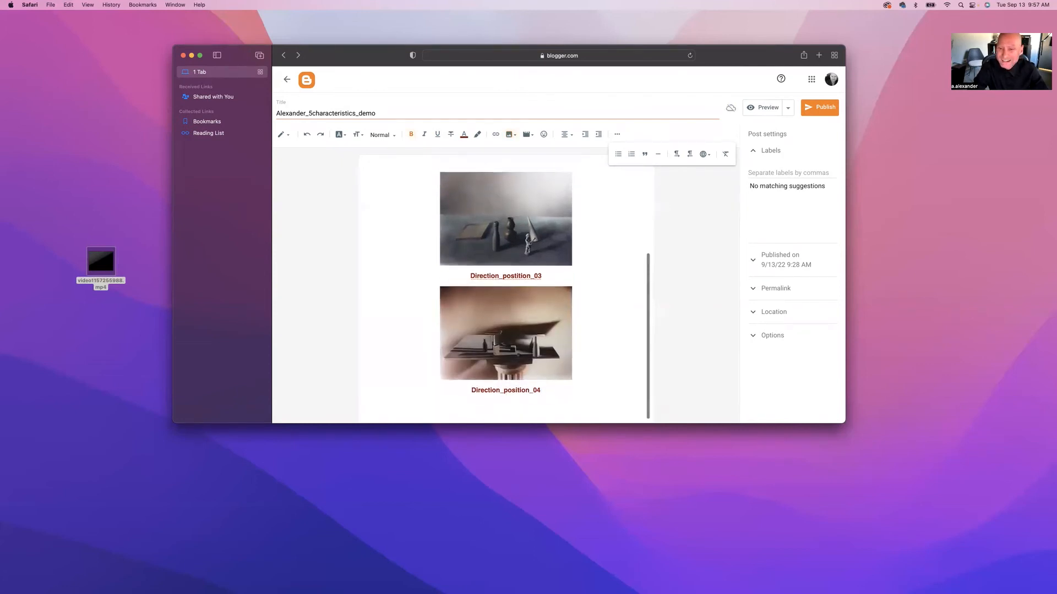
key("Return")
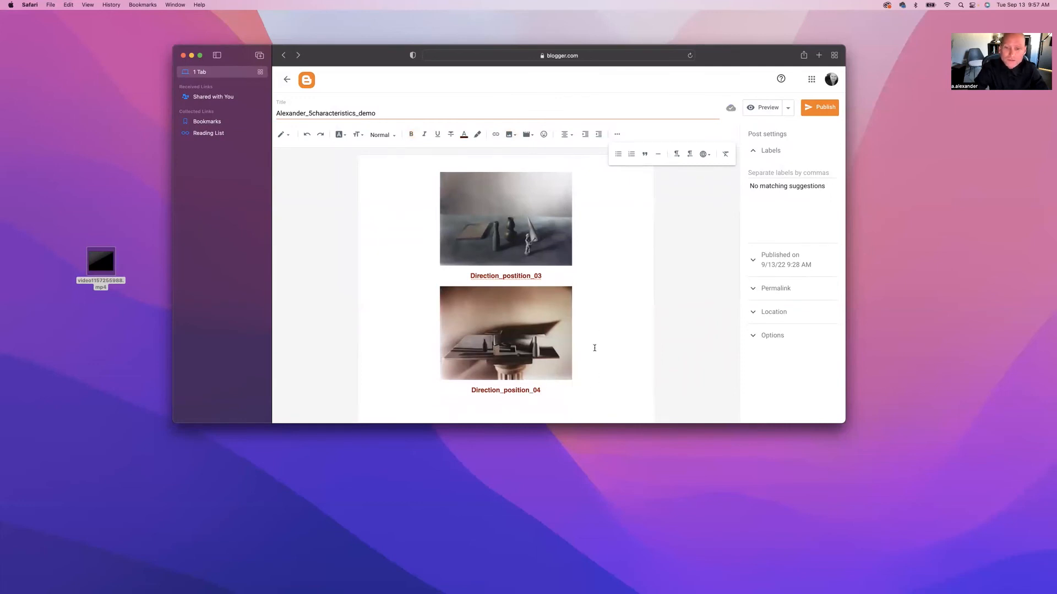
key("Return")
key("Return")
key("Return")
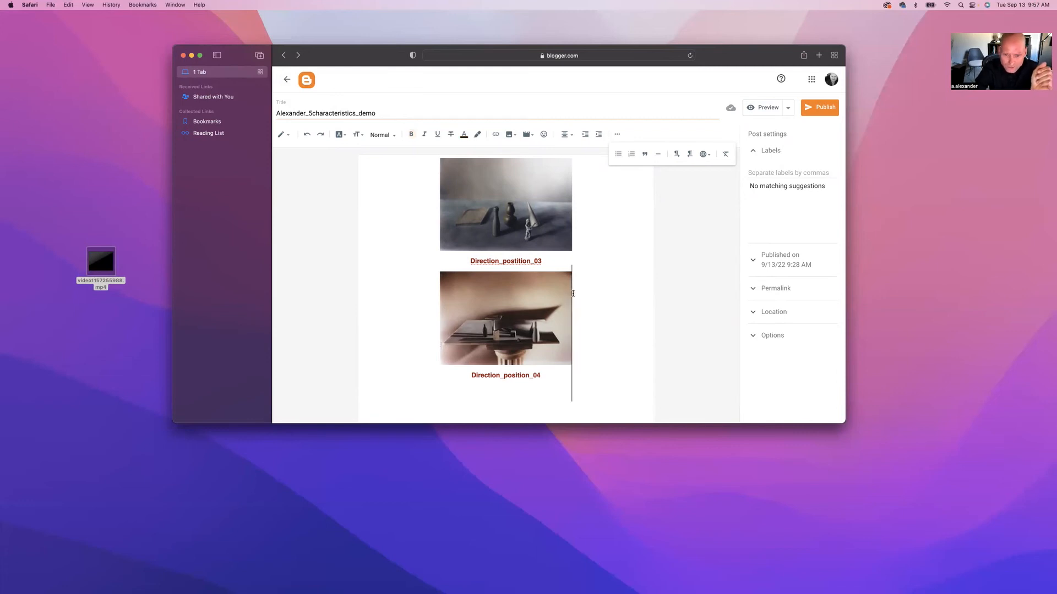
Step: Enter the heading "INTENSITY" on the last blank line below the "Direction_position_04" caption, trying center alignment for that line first
left_click(364, 408)
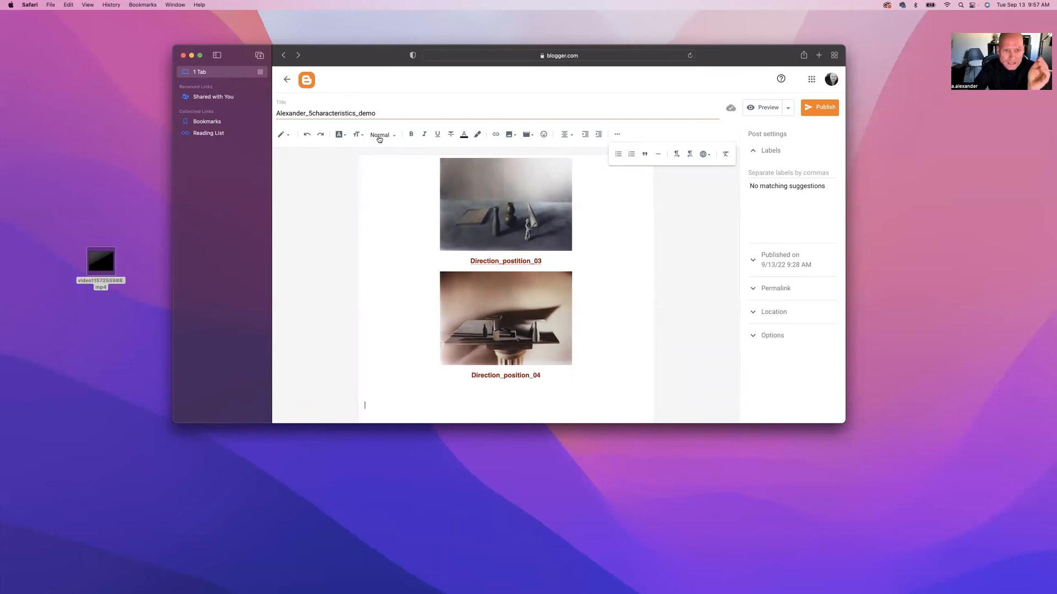
left_click(565, 134)
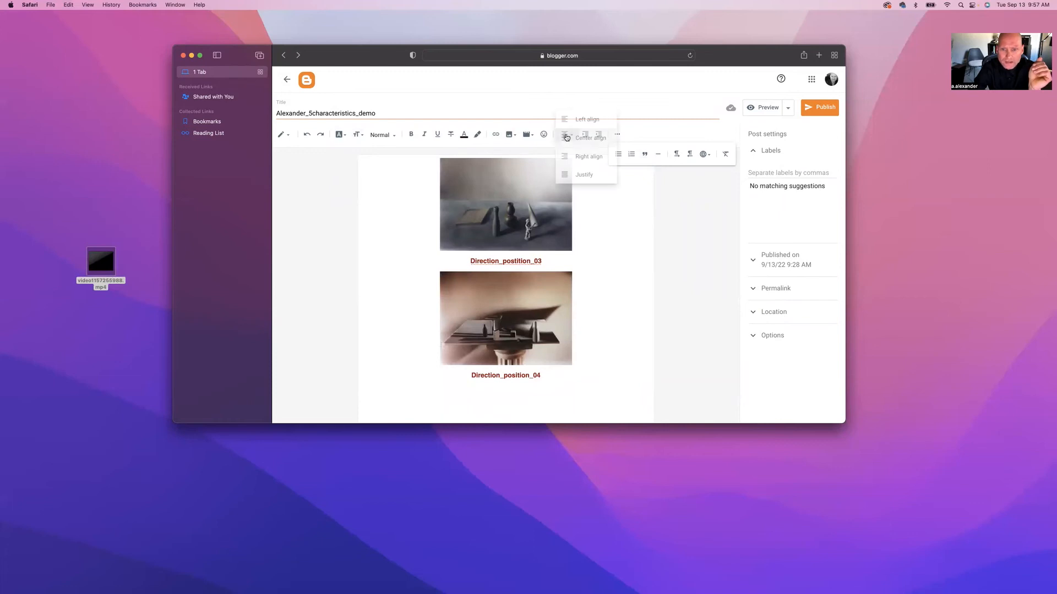
left_click(579, 140)
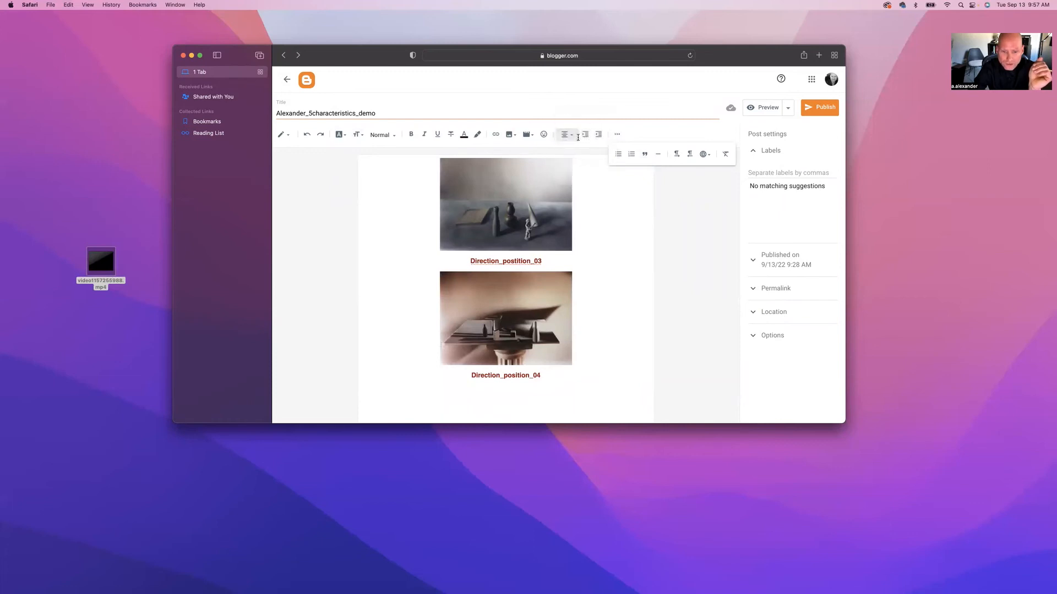
scroll(520, 394, "down", 1)
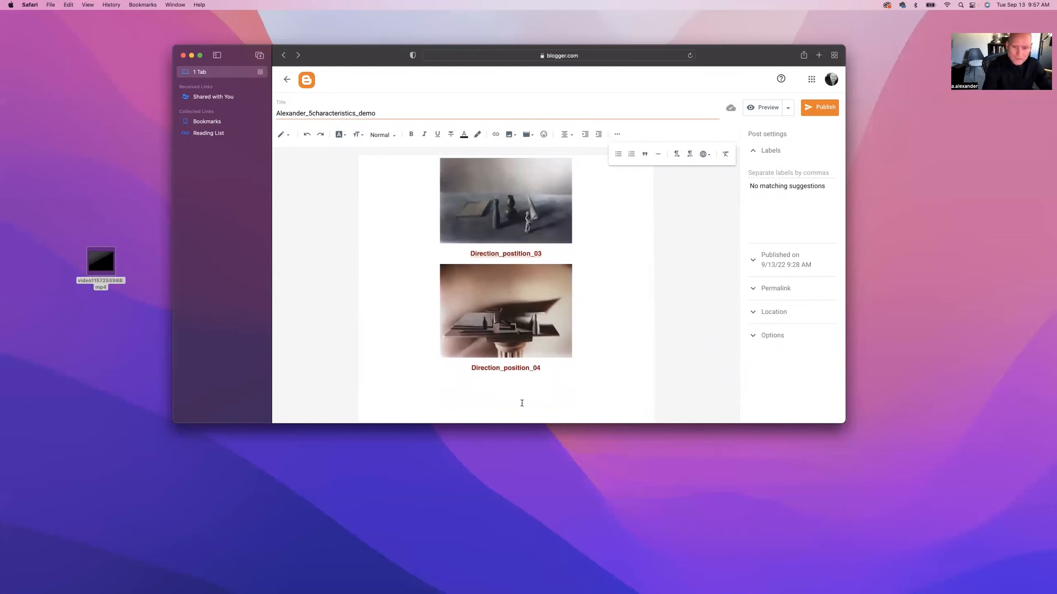
left_click(521, 404)
type("INTENSITY")
Step: Format the INTENSITY heading as centered, bold Helvetica text
triple_click(397, 405)
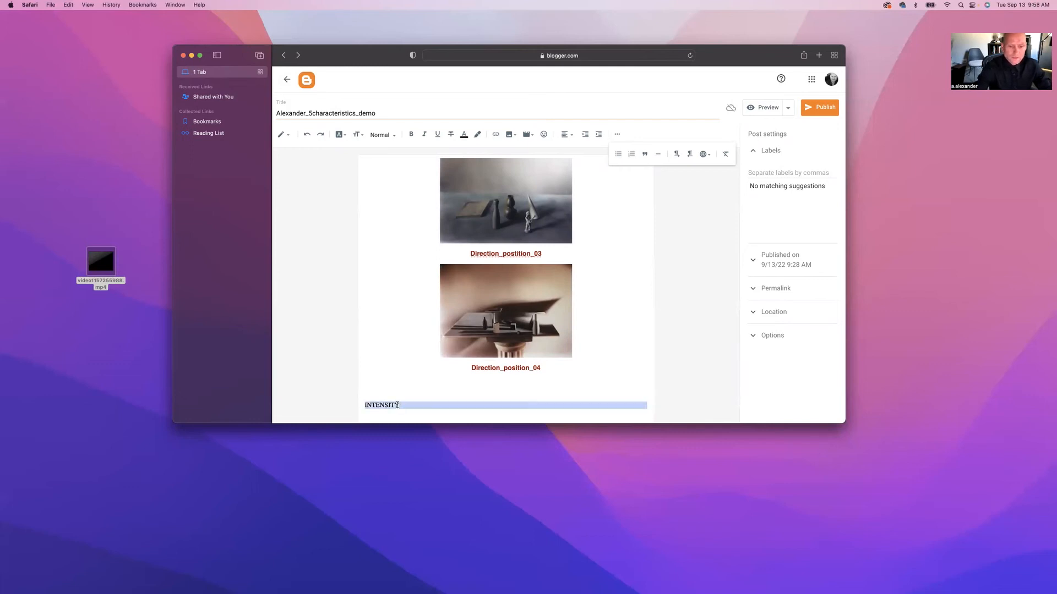
left_click(570, 138)
left_click(584, 155)
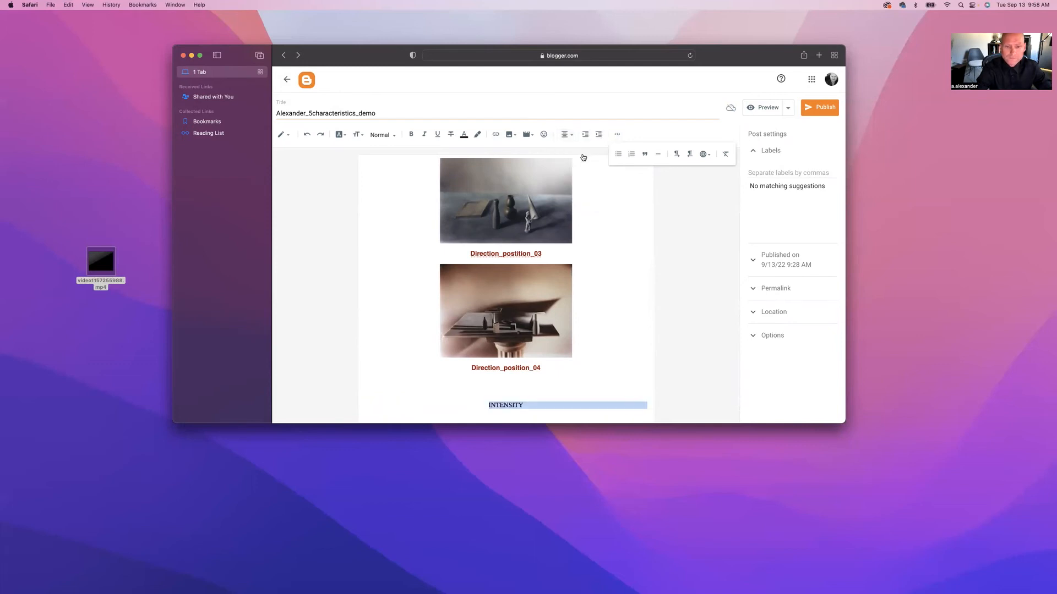
left_click(340, 134)
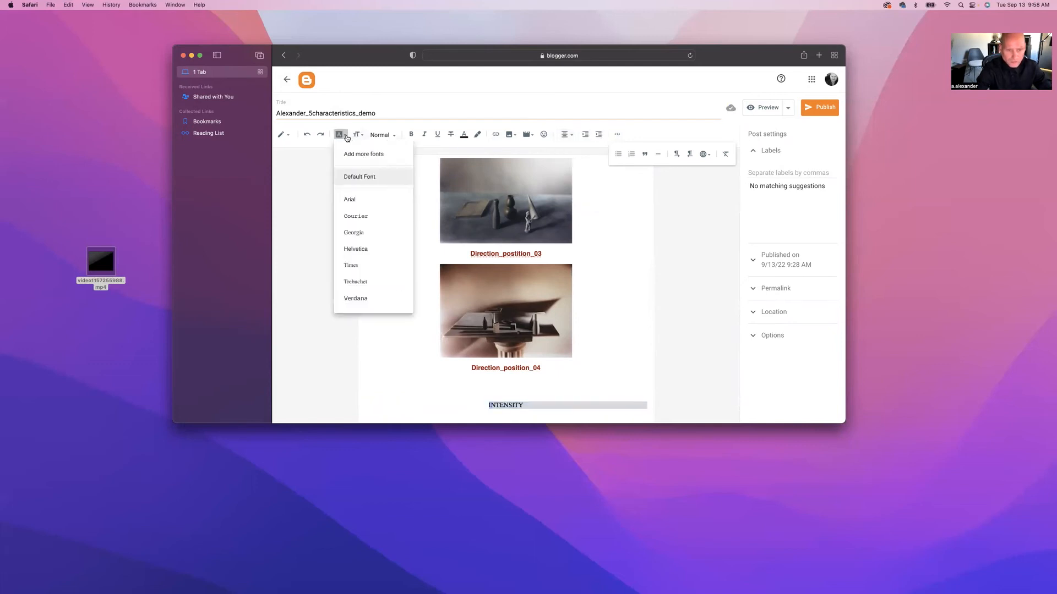
left_click(355, 248)
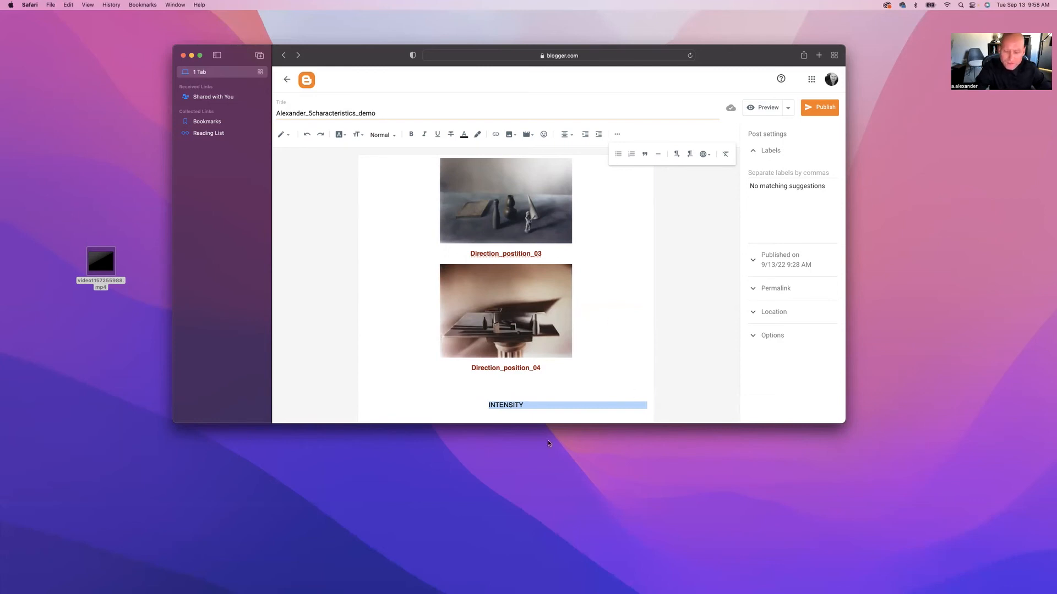
left_click(411, 134)
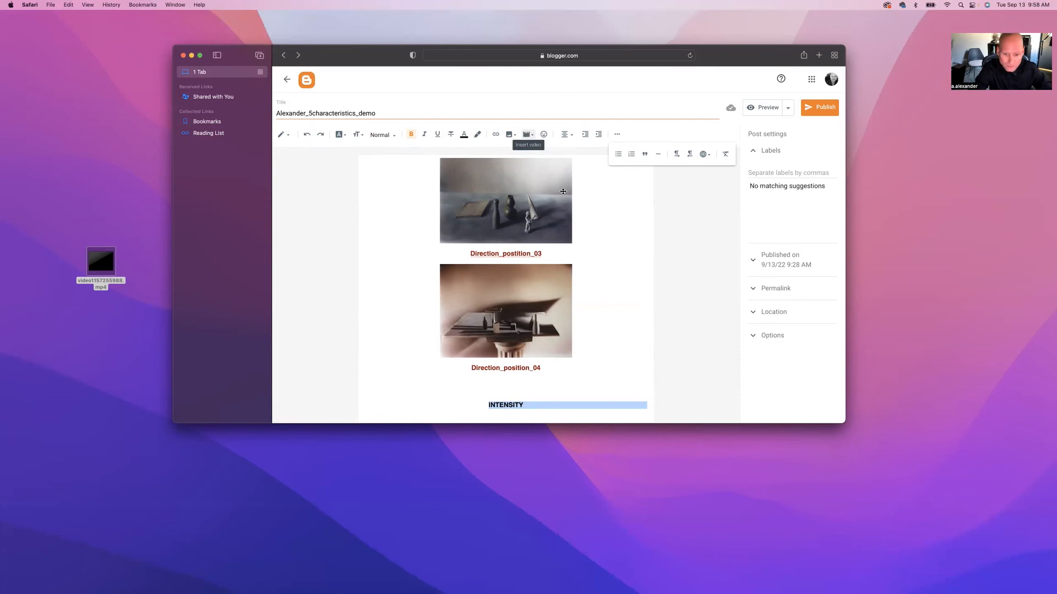
left_click(531, 404)
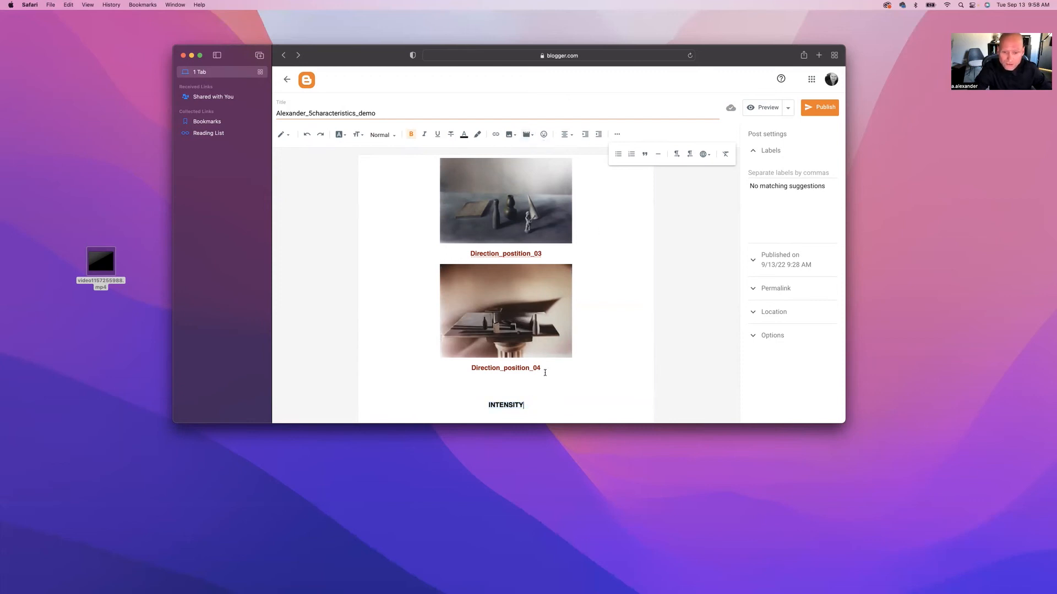
Step: Upload direction02.jpg, direction03.jpg and direction04.jpeg from the computer and insert all three images below the INTENSITY heading
scroll(523, 389, "down", 2)
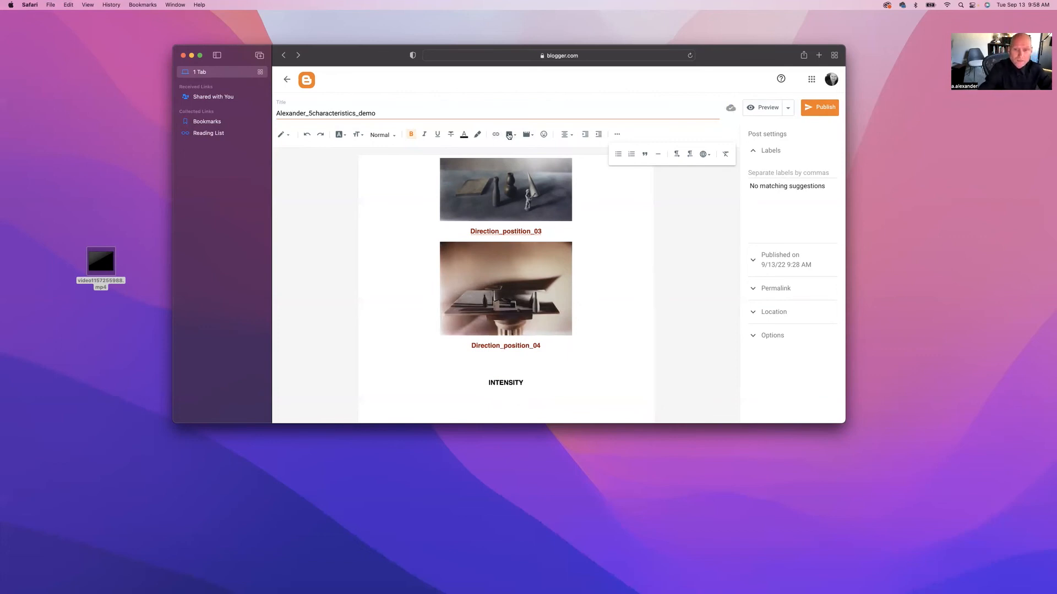
left_click(510, 135)
left_click(529, 154)
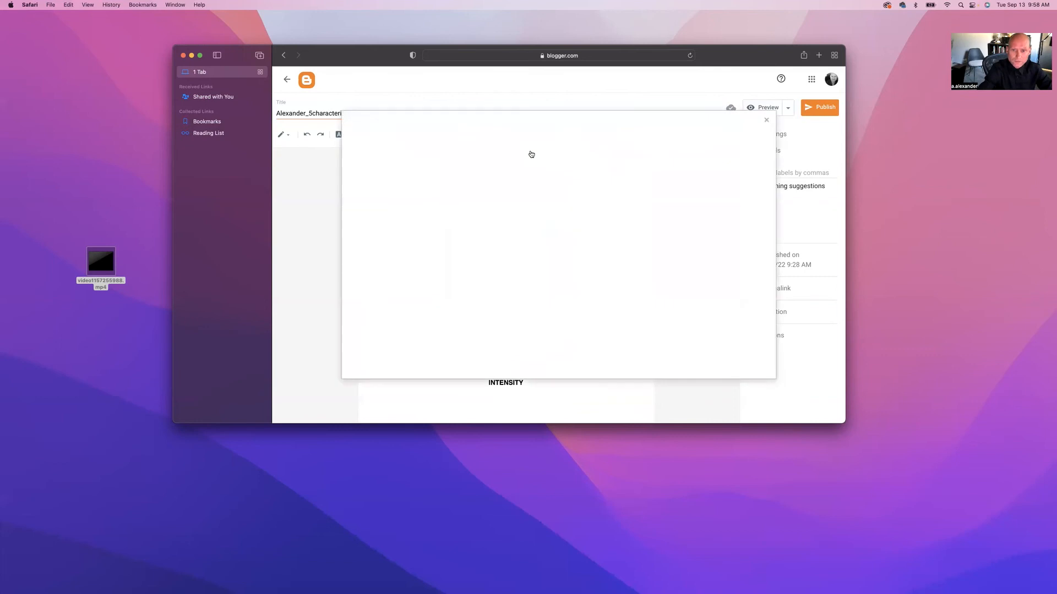
left_click(378, 167)
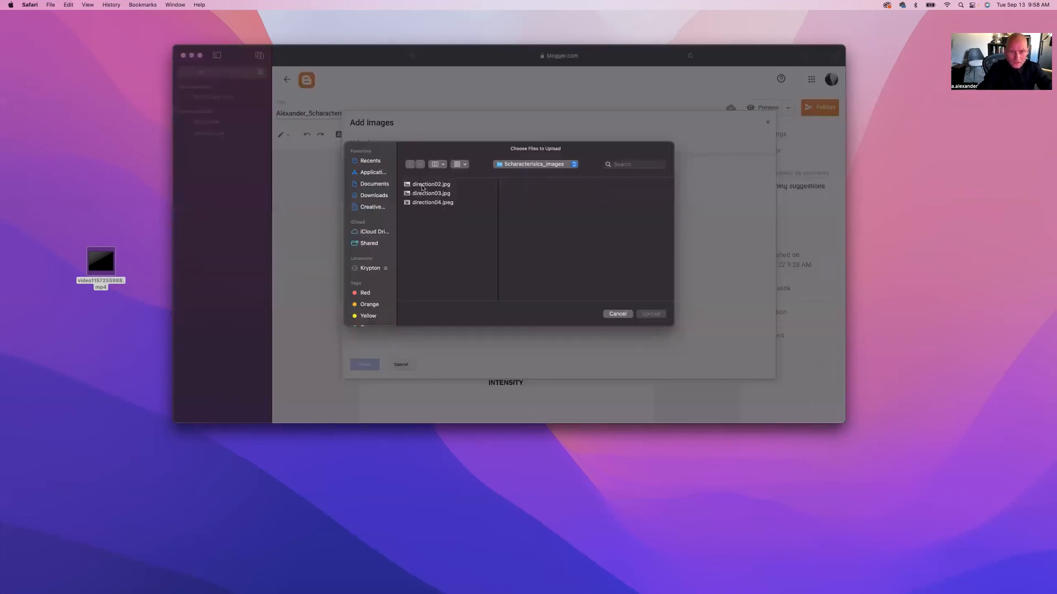
left_click(418, 183)
left_click(420, 203, "shift")
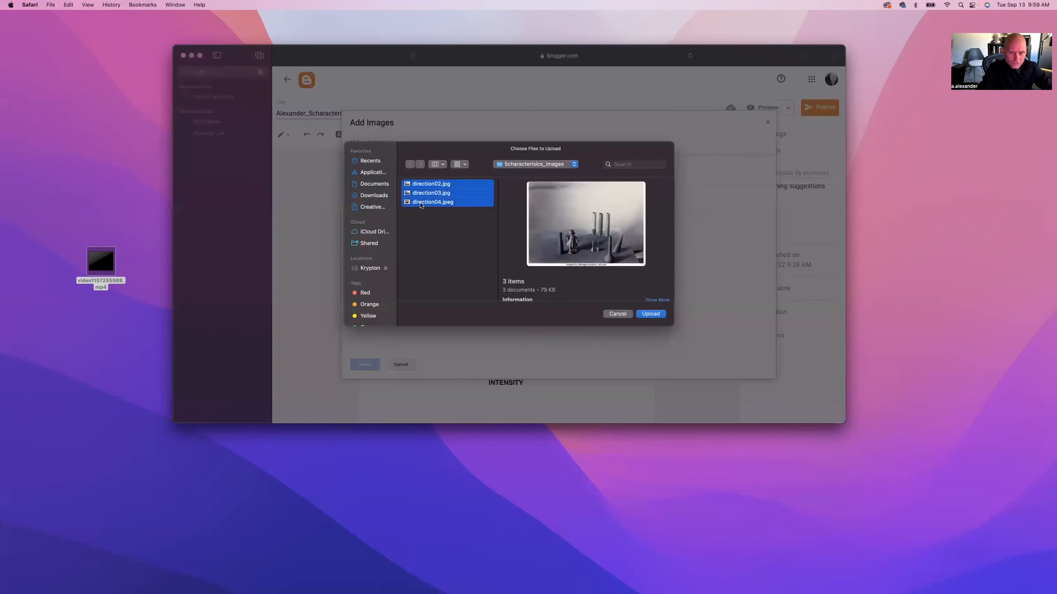
left_click(650, 313)
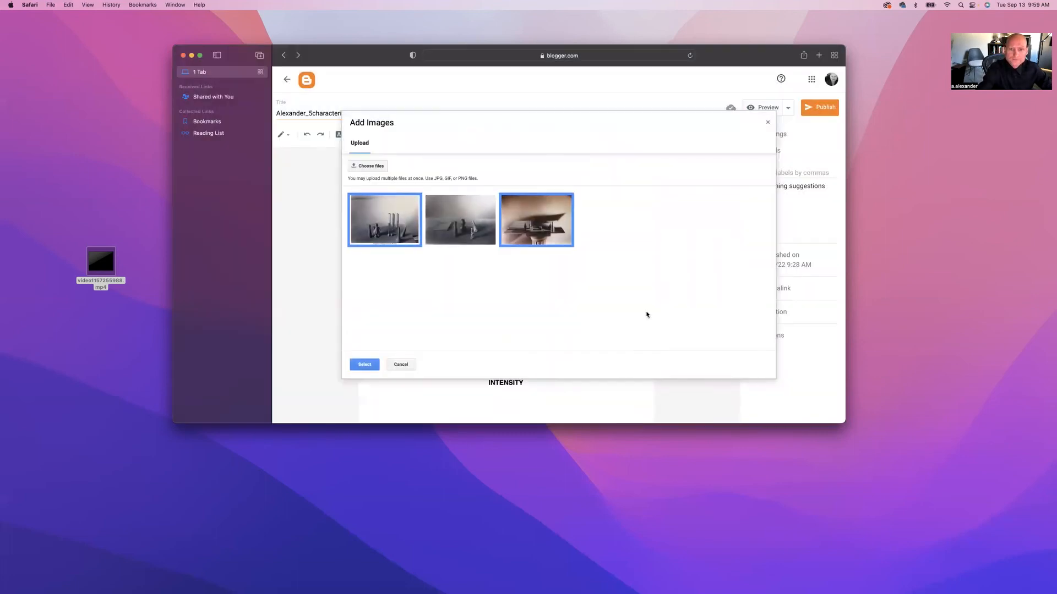
left_click(469, 232)
left_click(364, 365)
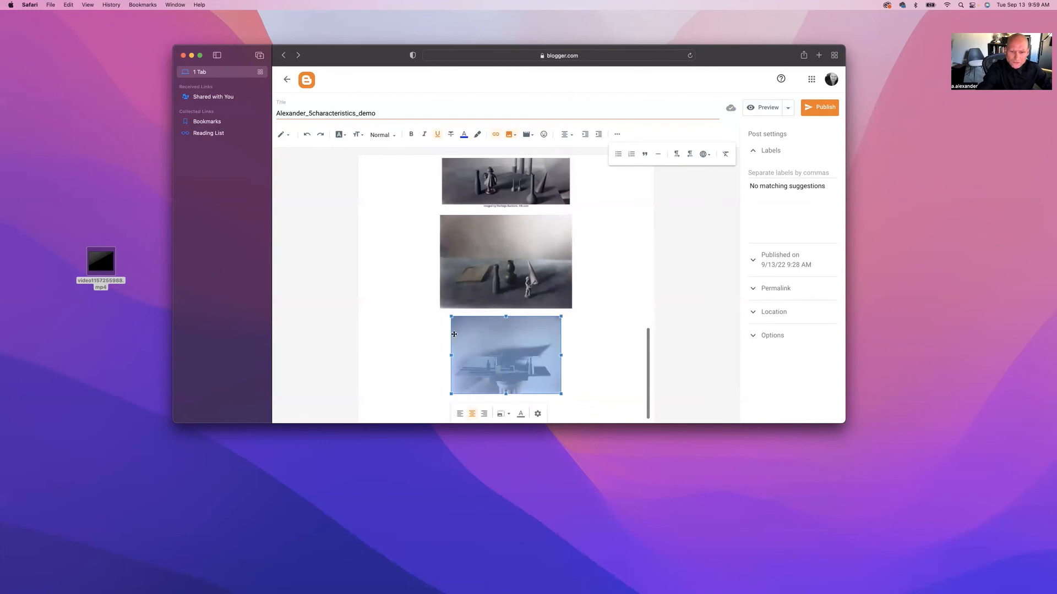
Step: Set the size of the last image in the INTENSITY set, direction04, to Medium
mouse_move(450, 316)
left_mouse_down()
mouse_move(441, 317)
mouse_move(452, 318)
left_mouse_up()
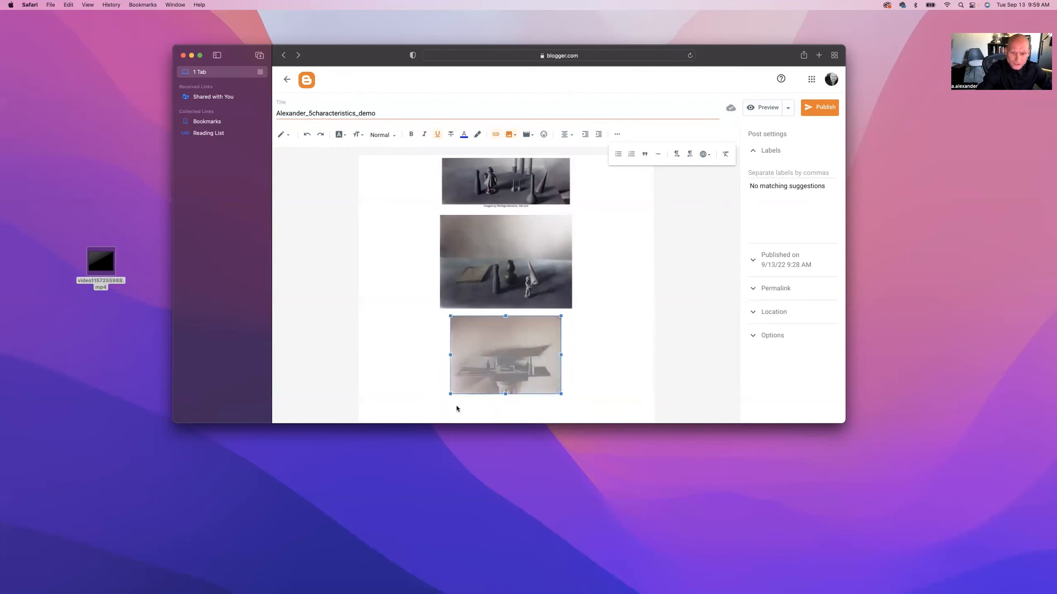
left_click_drag(450, 393, 445, 396)
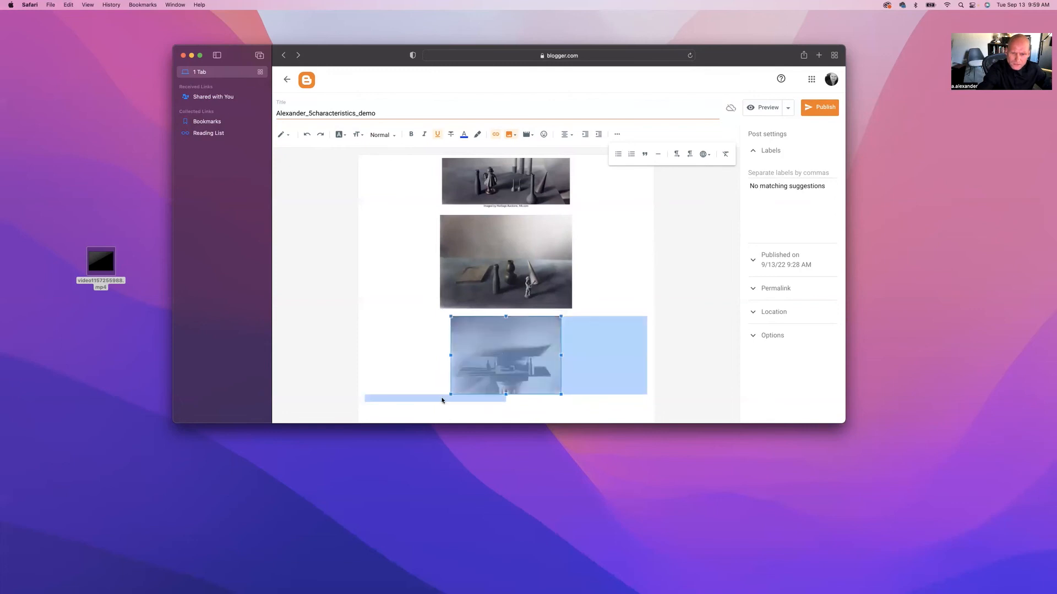
left_click(454, 358)
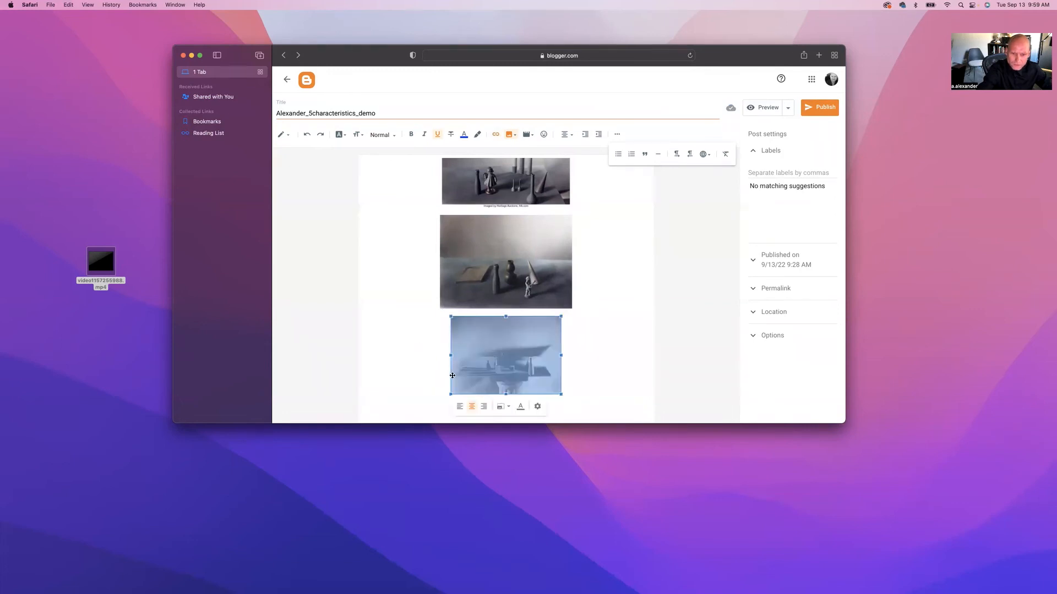
left_click(537, 406)
left_click(493, 268)
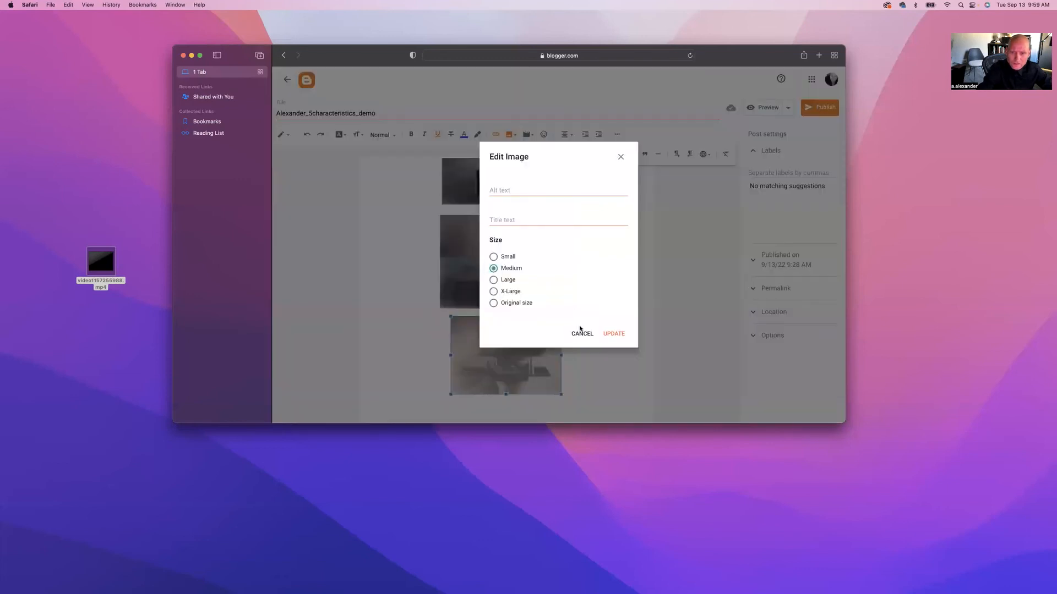
left_click(612, 337)
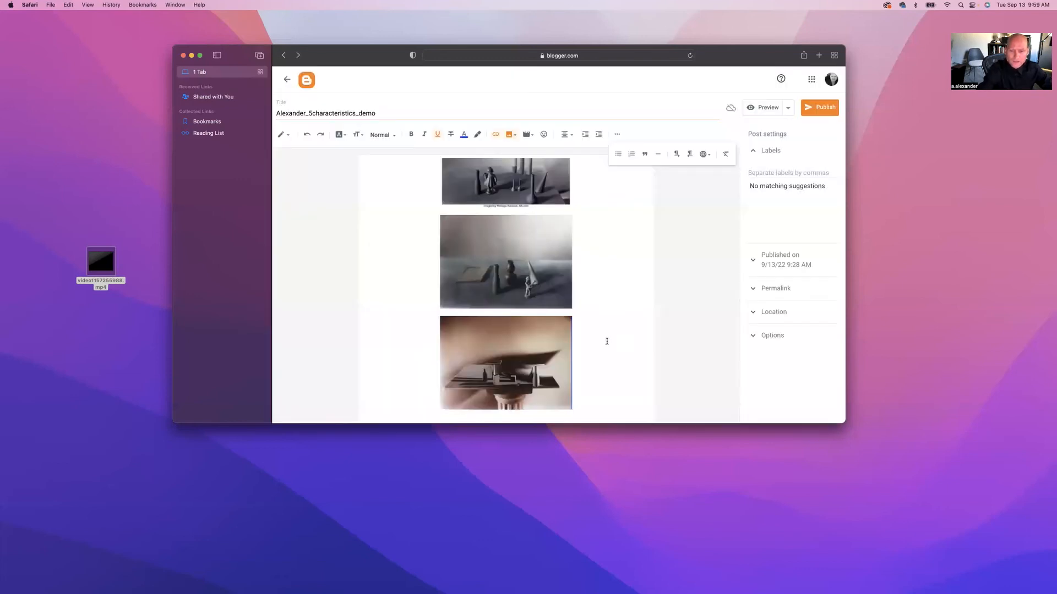
Step: Apply the Medium size option to the direction04 image again and to the direction03 image above it
scroll(609, 339, "up", 3)
scroll(609, 340, "down", 4)
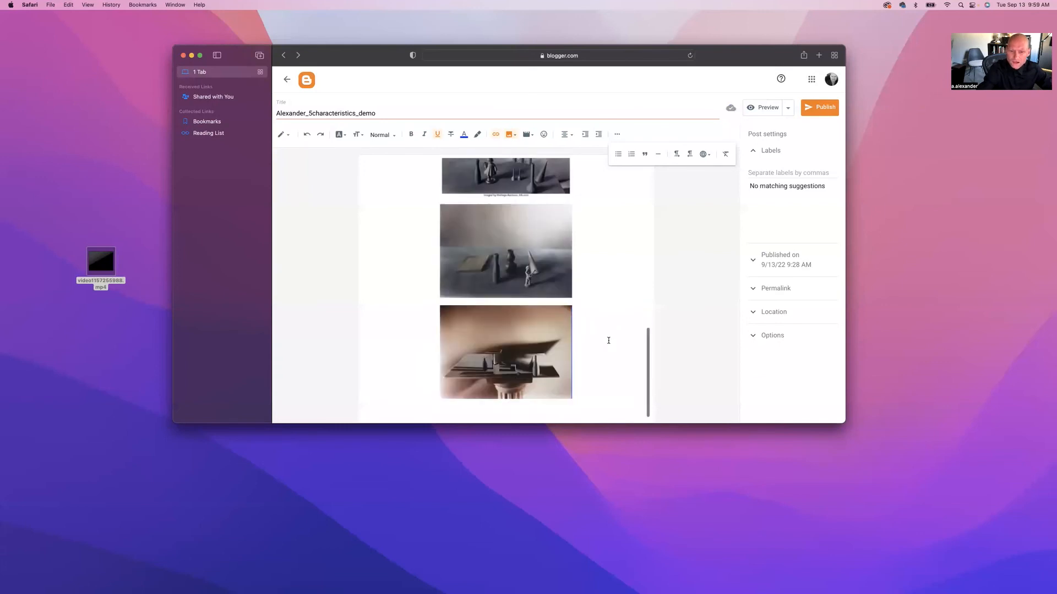
left_click(544, 341)
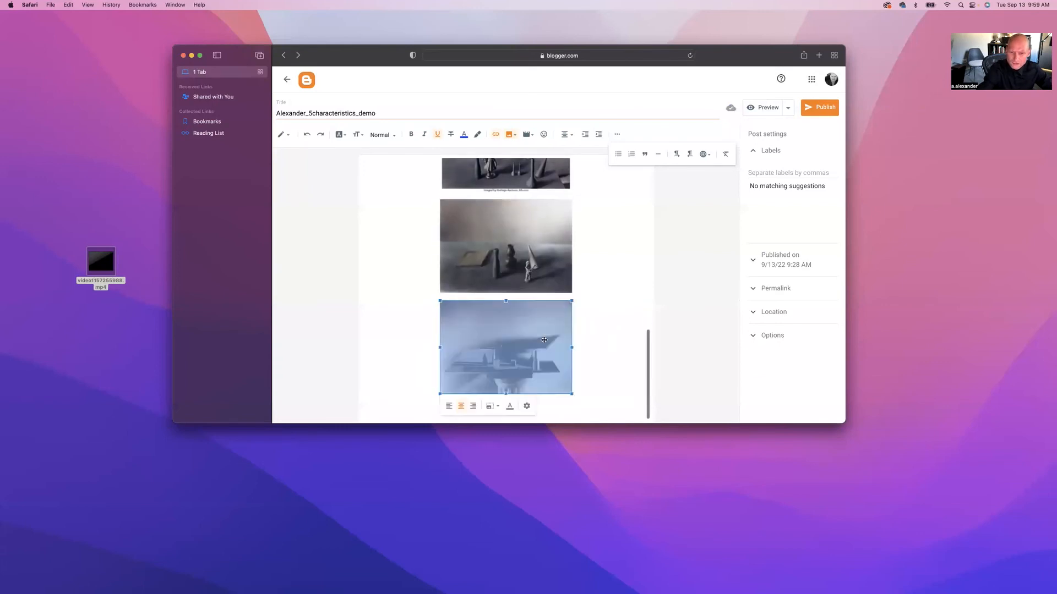
left_click(527, 406)
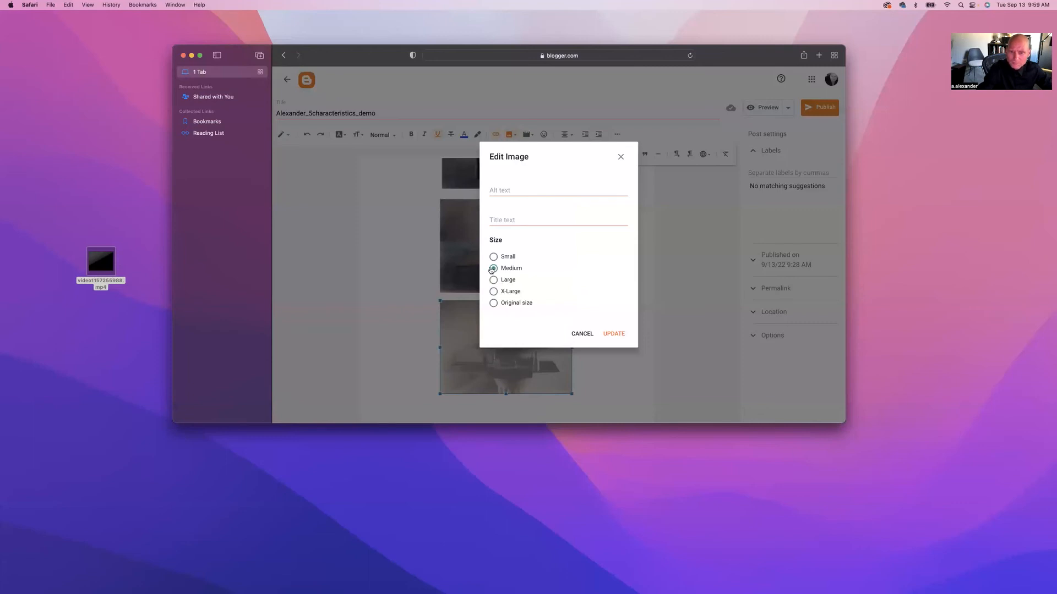
left_click(612, 334)
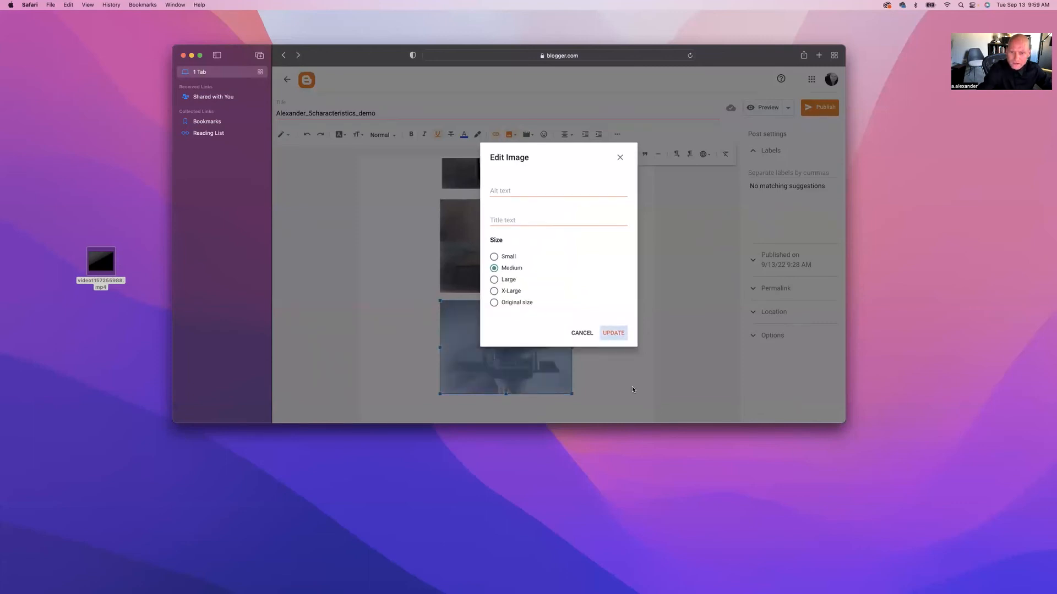
left_click(515, 270)
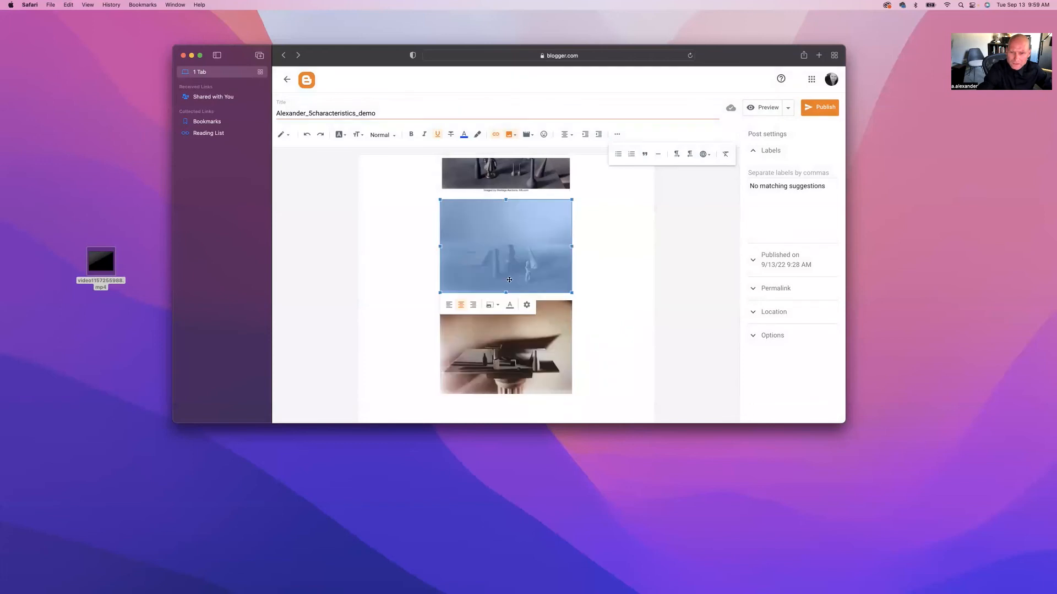
left_click(527, 305)
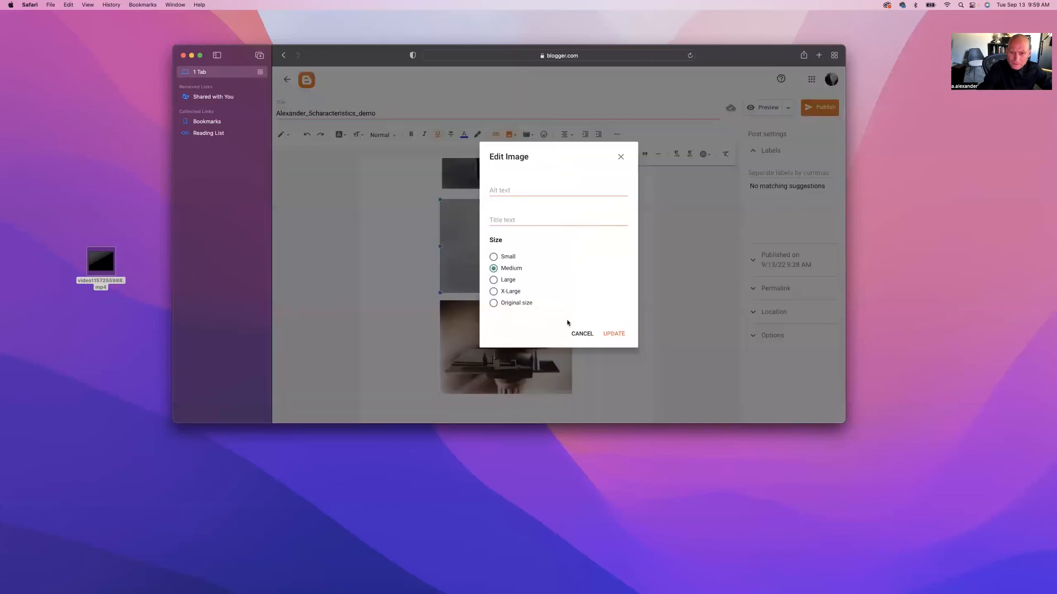
left_click(613, 334)
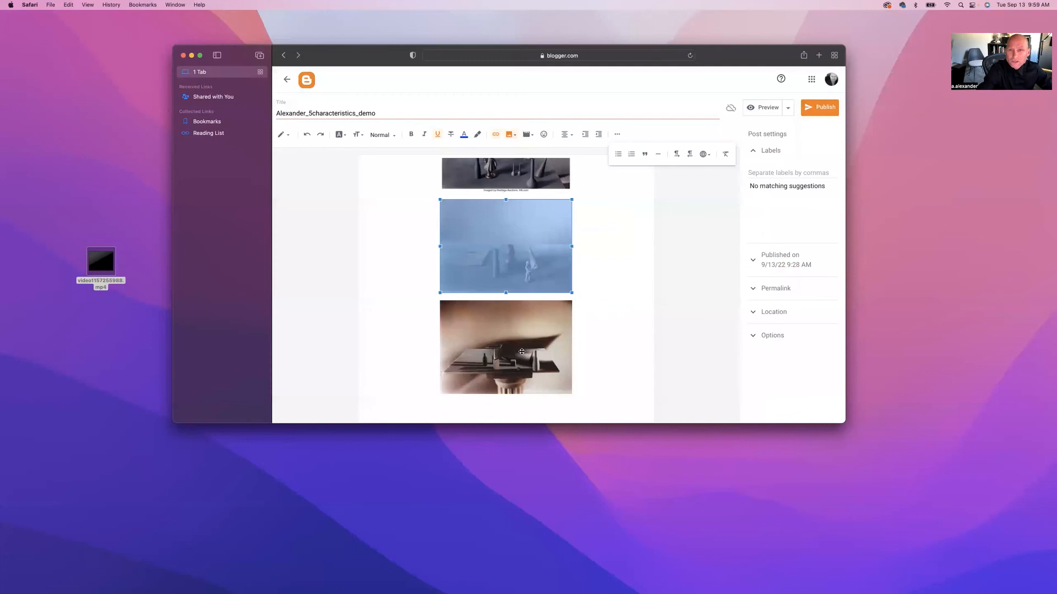
Step: Set the size of the last image in the INTENSITY set to Medium and recheck that setting
left_click(521, 351)
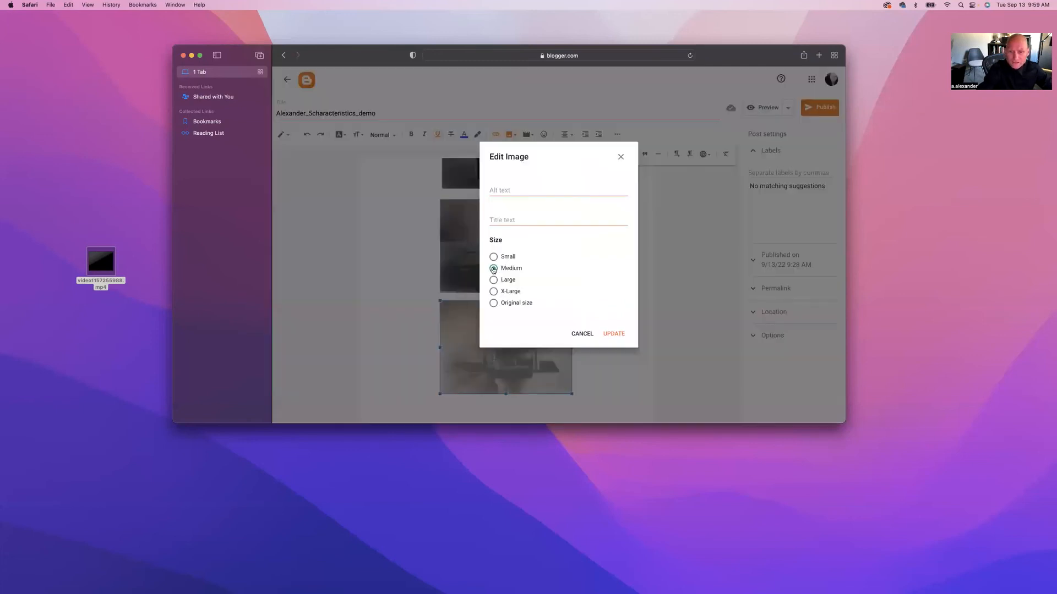
left_click(613, 334)
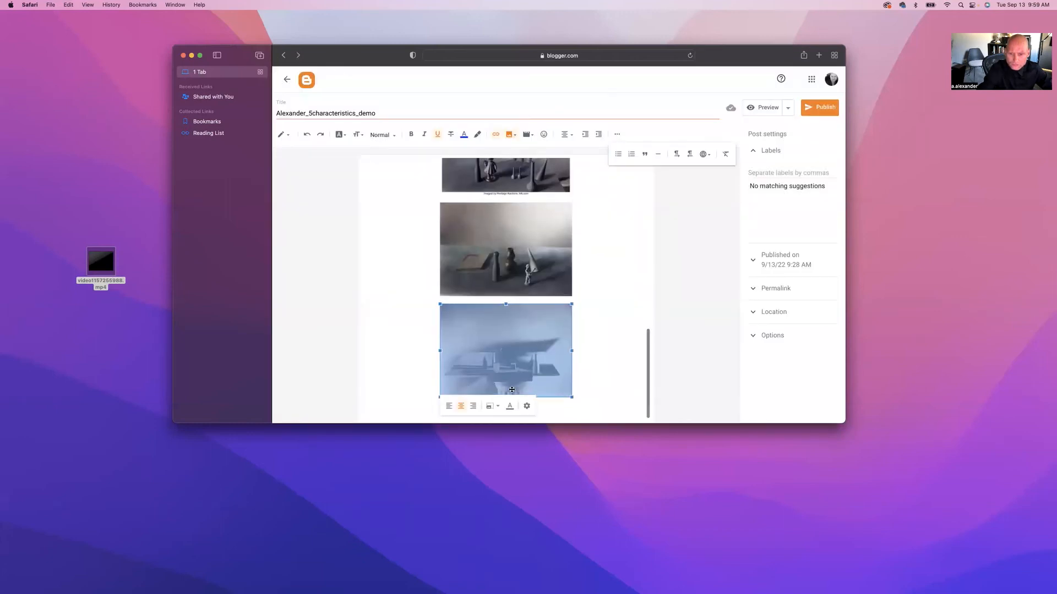
left_click(526, 405)
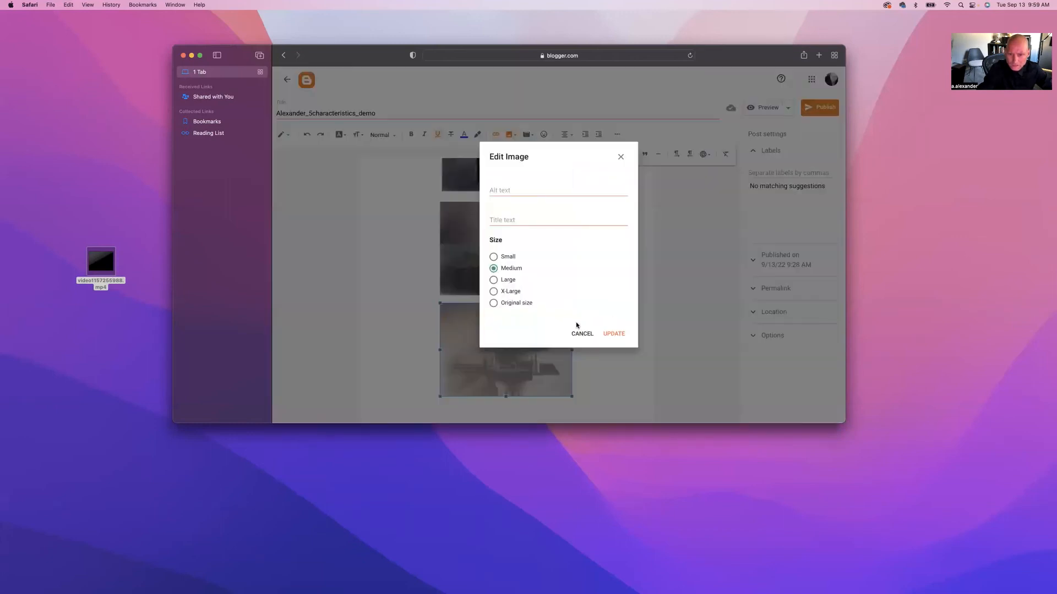
left_click(614, 334)
Step: Add the caption "Intensity_1:4" to the first image below the INTENSITY heading
scroll(611, 312, "down", 5)
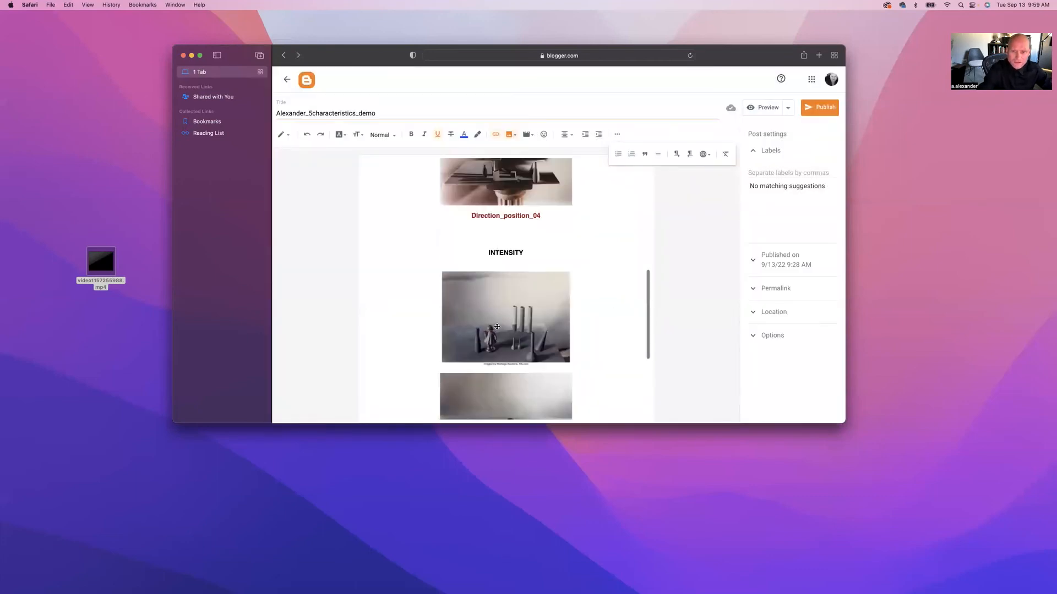
left_click(497, 326)
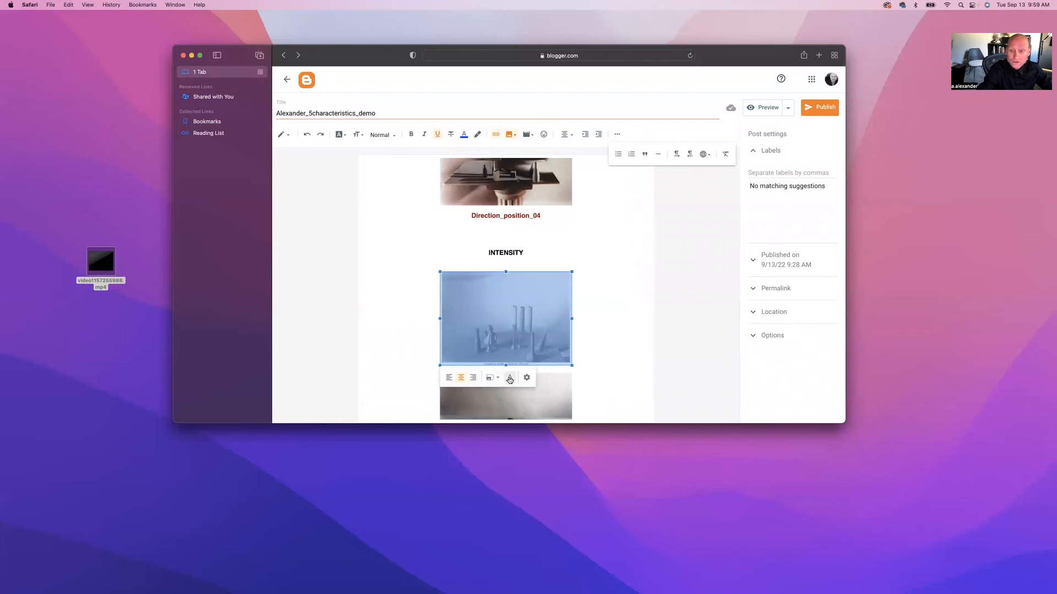
left_click(509, 379)
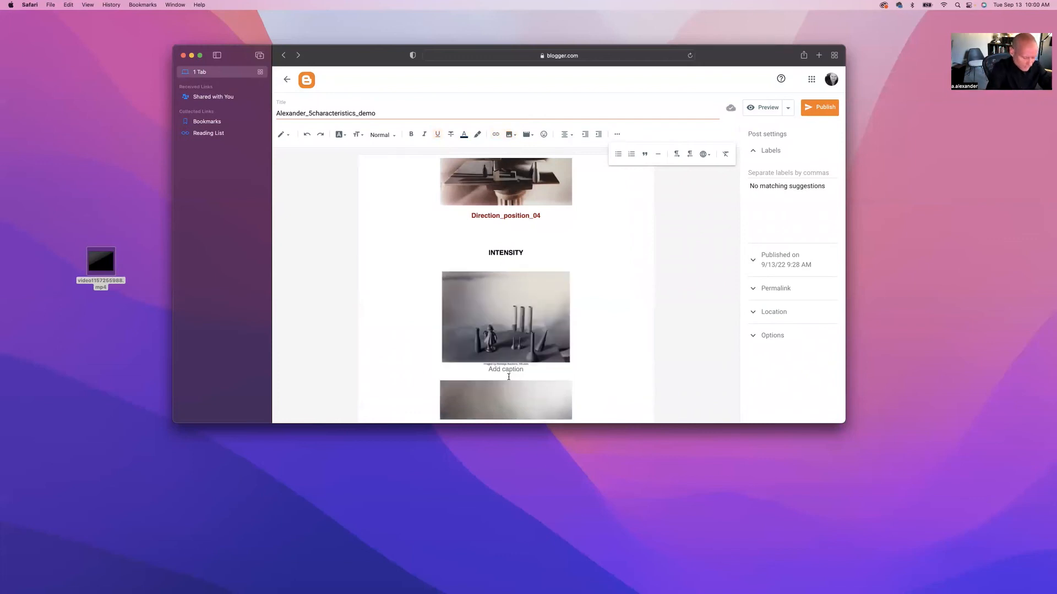
type("In")
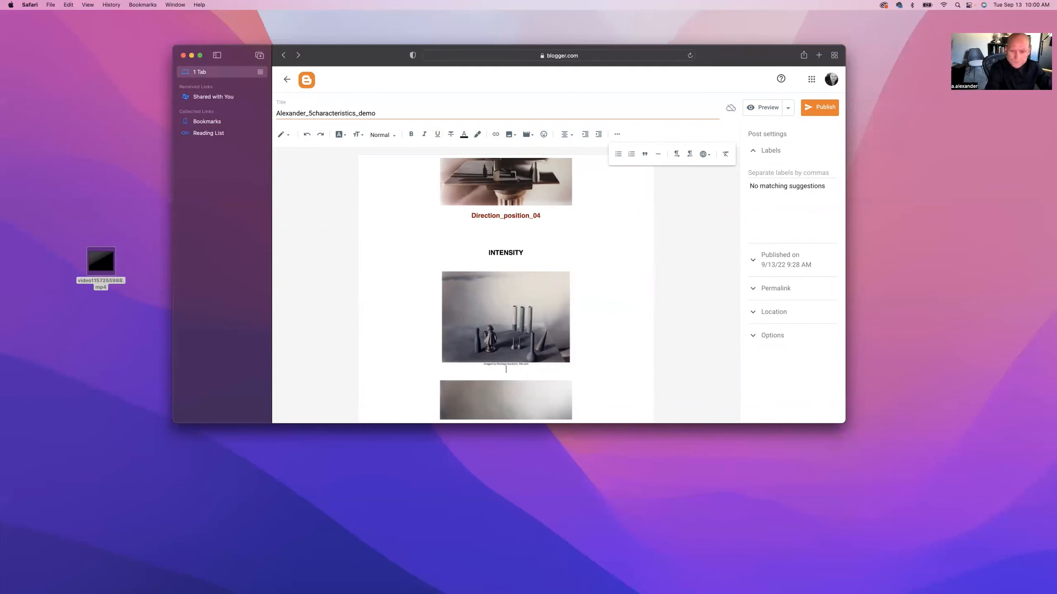
type("tensity")
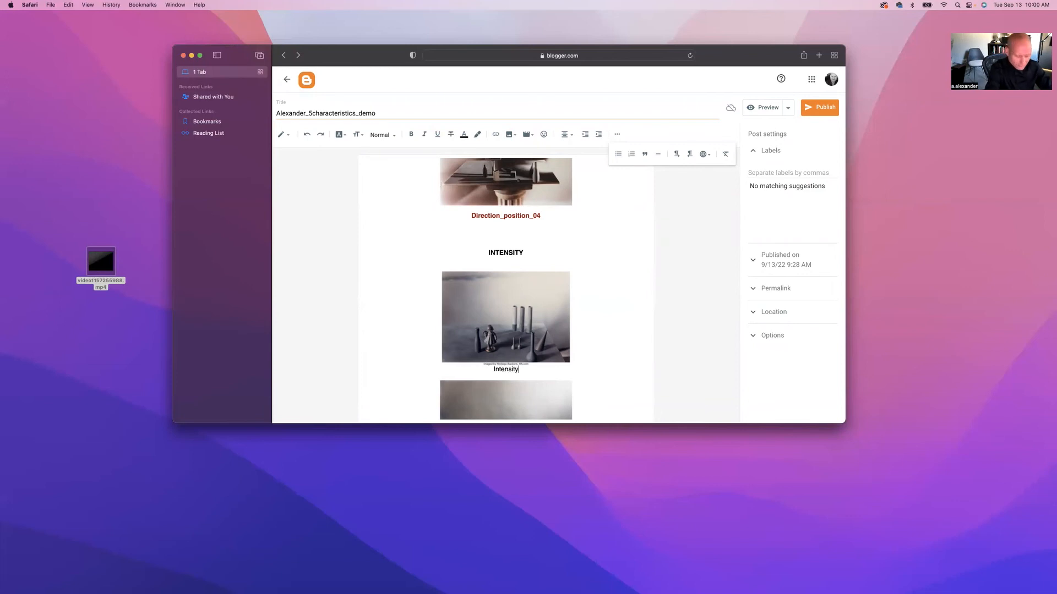
type("_")
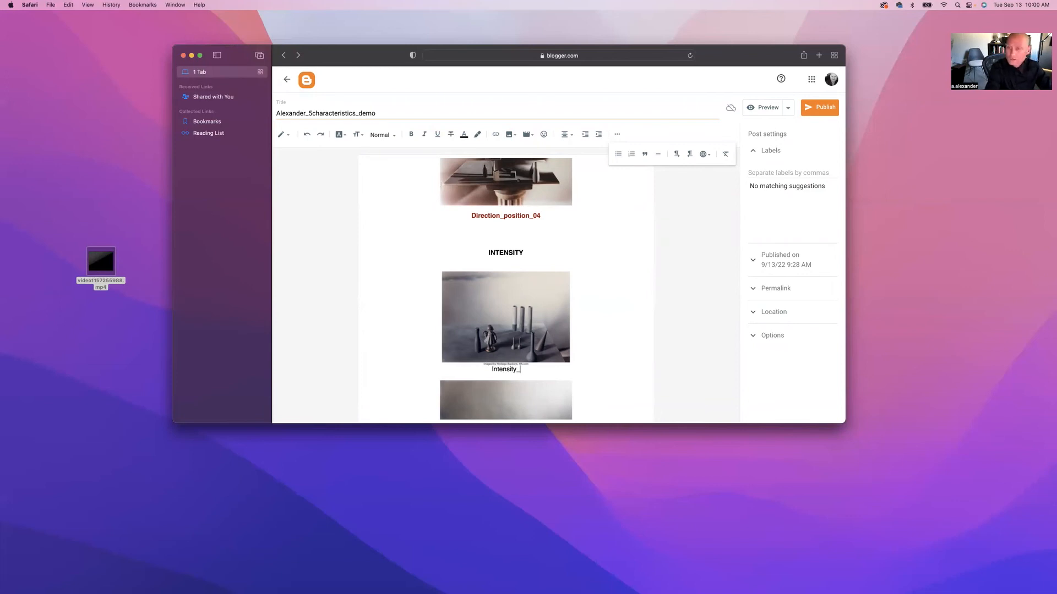
type("1")
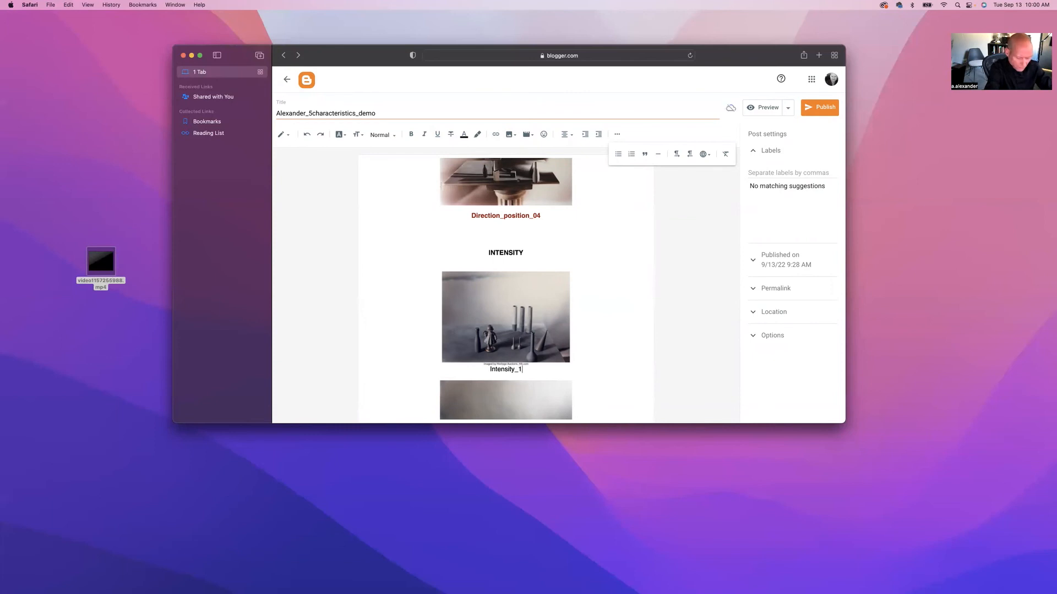
type(":4")
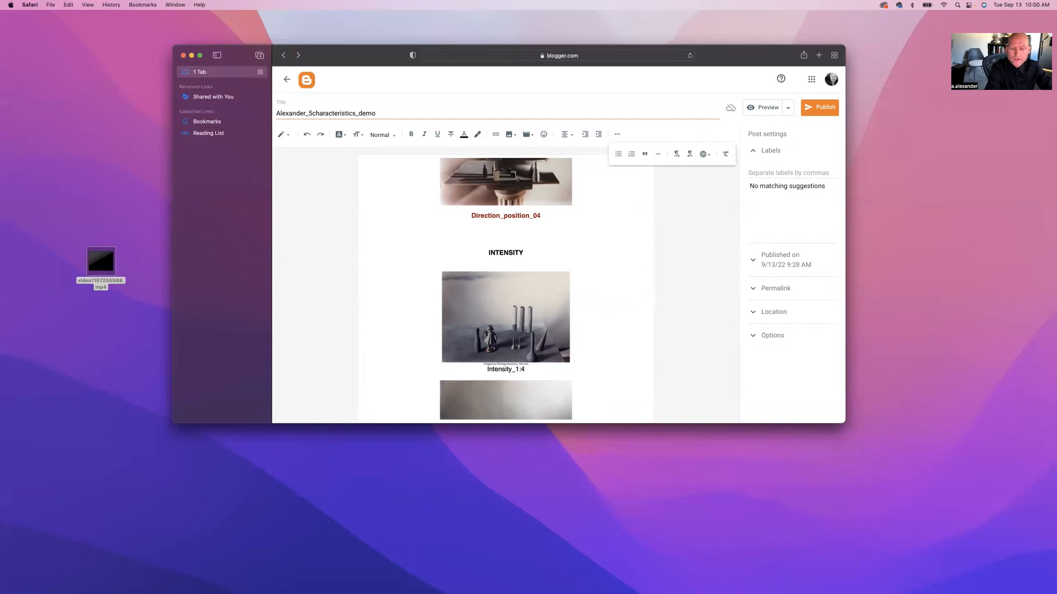
Step: Format the Intensity_1:4 caption as bold, dark red Helvetica text
triple_click(498, 370)
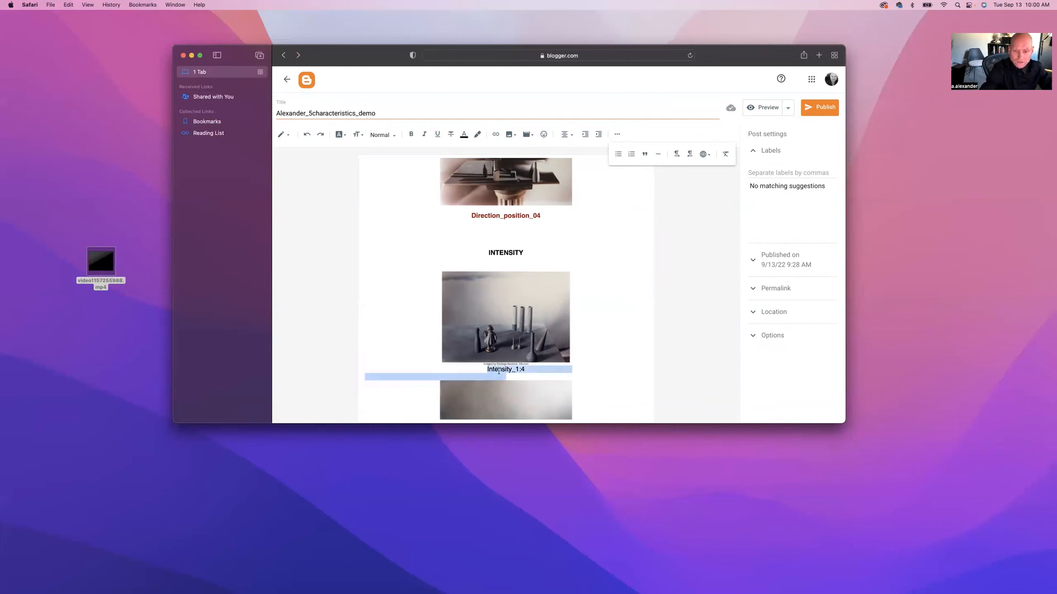
left_click(346, 137)
left_click(360, 249)
left_click(464, 135)
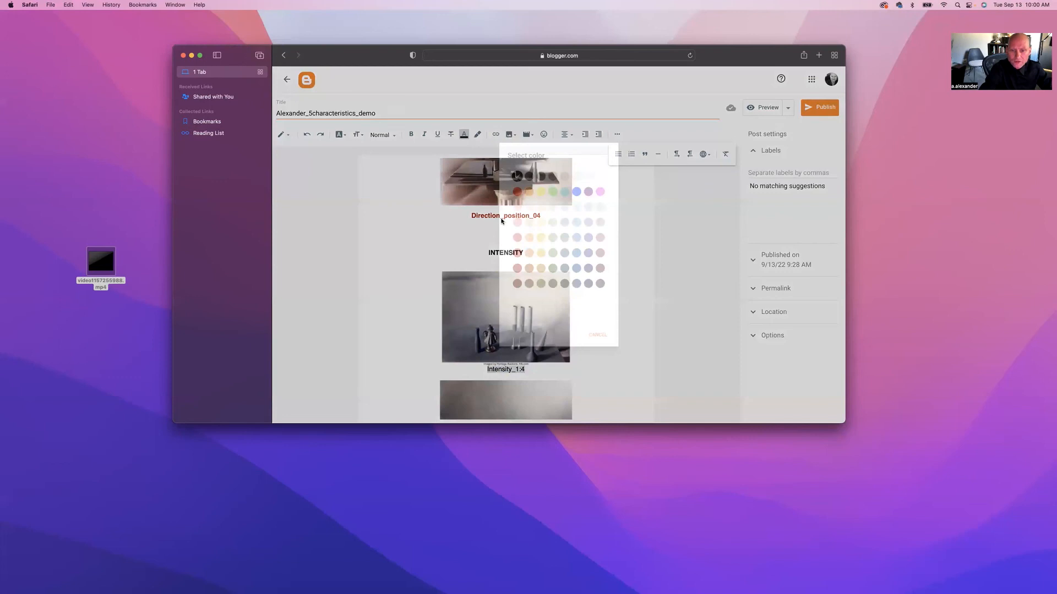
left_click(509, 163)
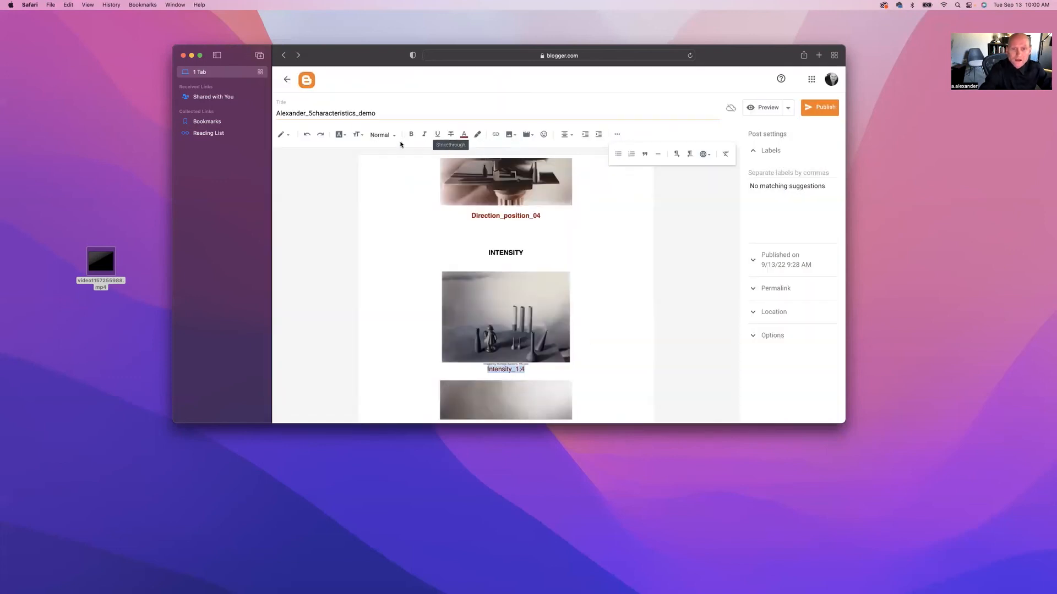
left_click(411, 134)
left_click(613, 319)
Step: Add the caption "Intensity_1:8" to the second image in the INTENSITY set
scroll(612, 319, "down", 3)
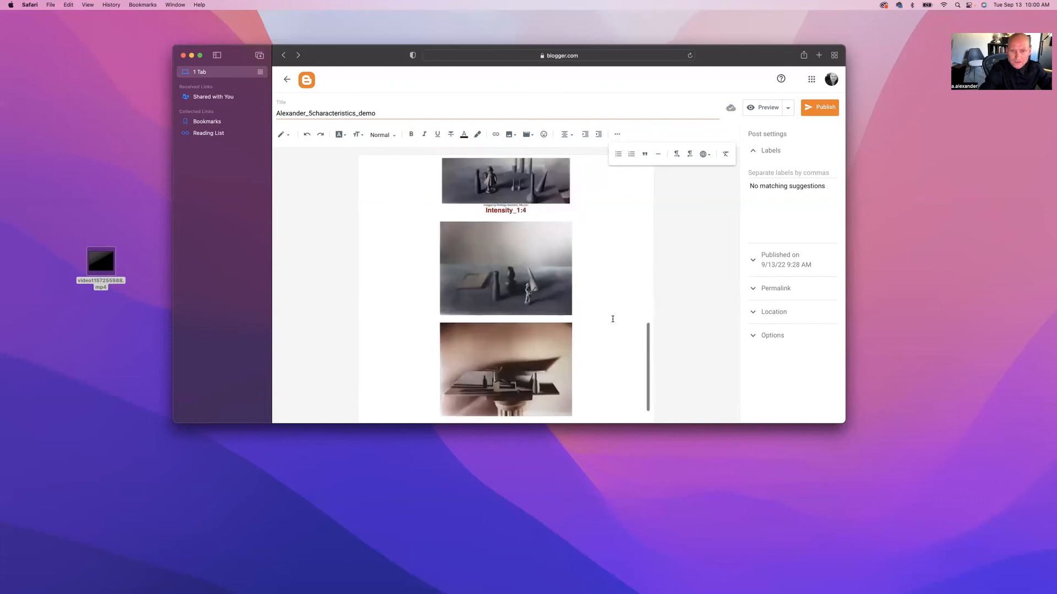
left_click(503, 292)
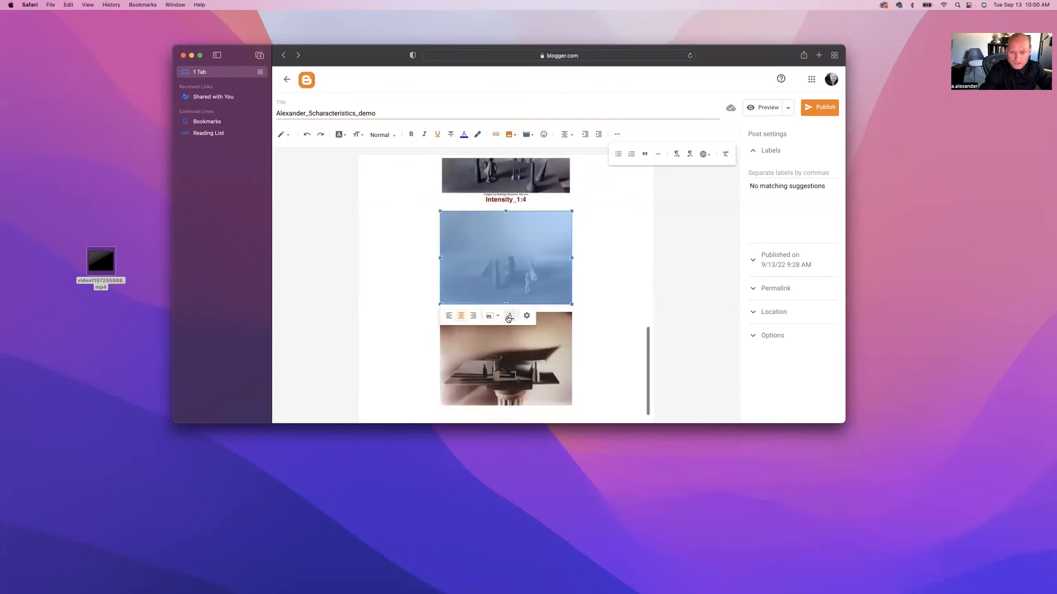
left_click(509, 316)
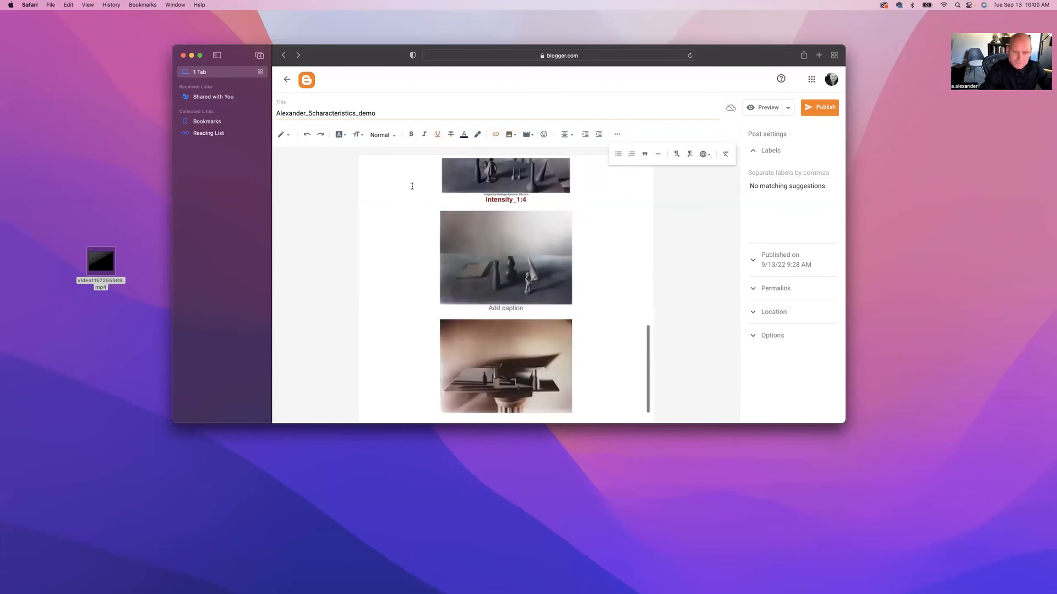
type("Intensity")
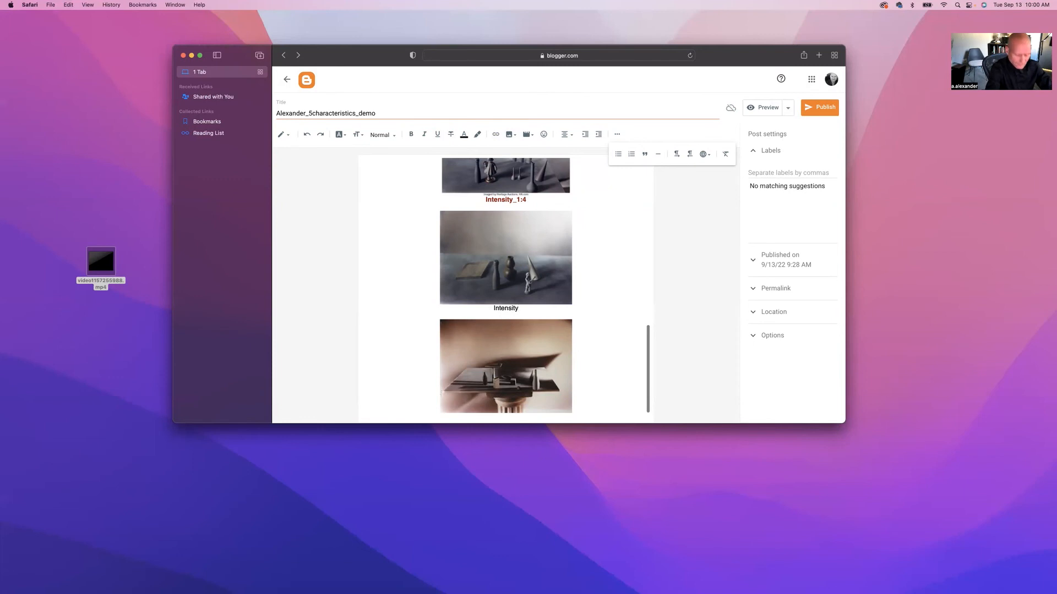
type("_1:8")
key("BackSpace")
key("BackSpace")
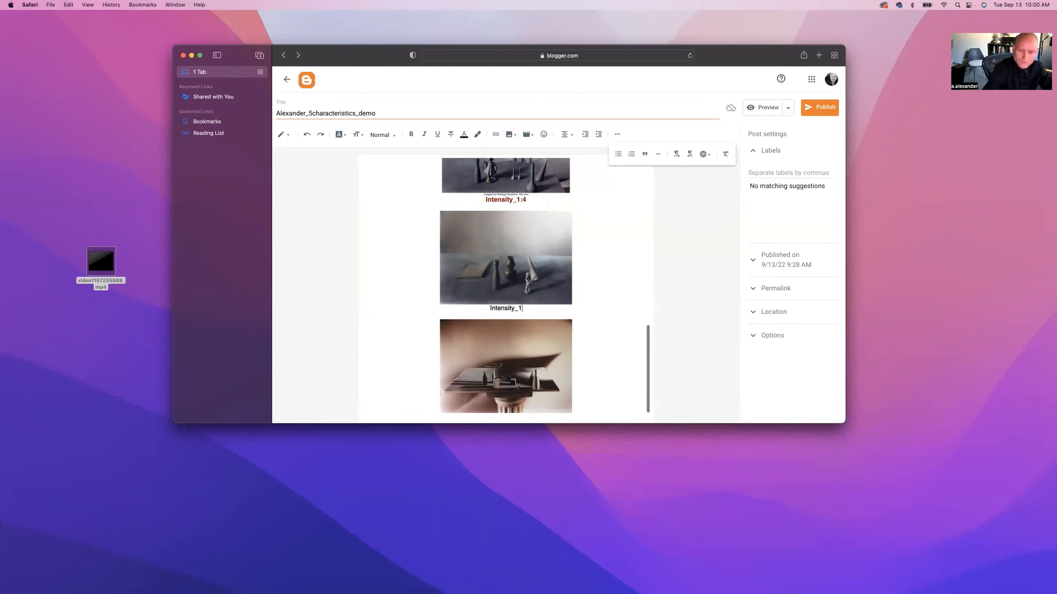
type(":8")
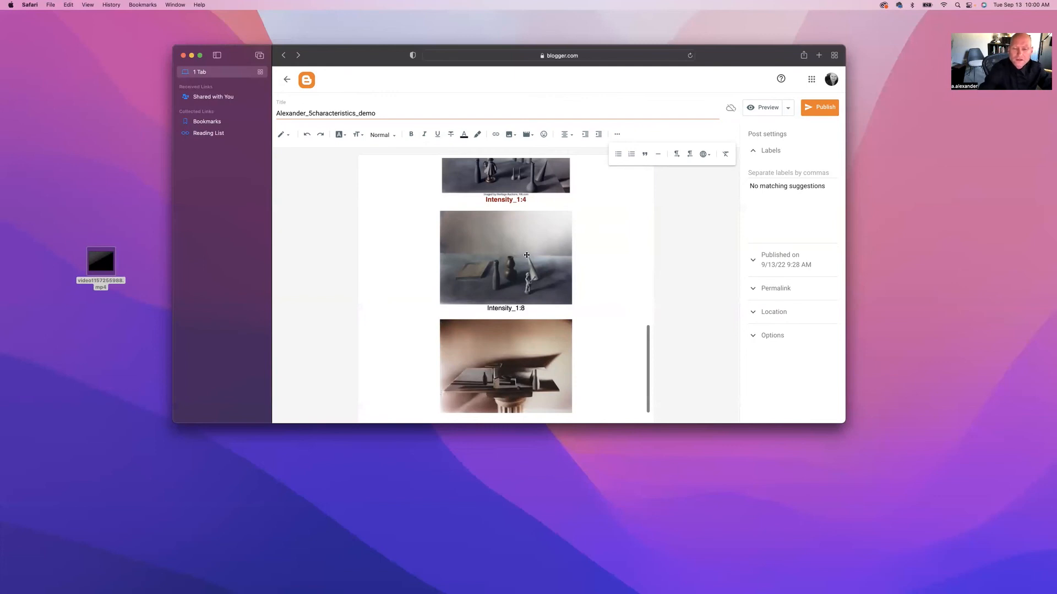
Step: Format the Intensity_1:8 caption in Helvetica, dark red and bold
left_click_drag(524, 309, 485, 308)
left_click(340, 135)
left_click(354, 251)
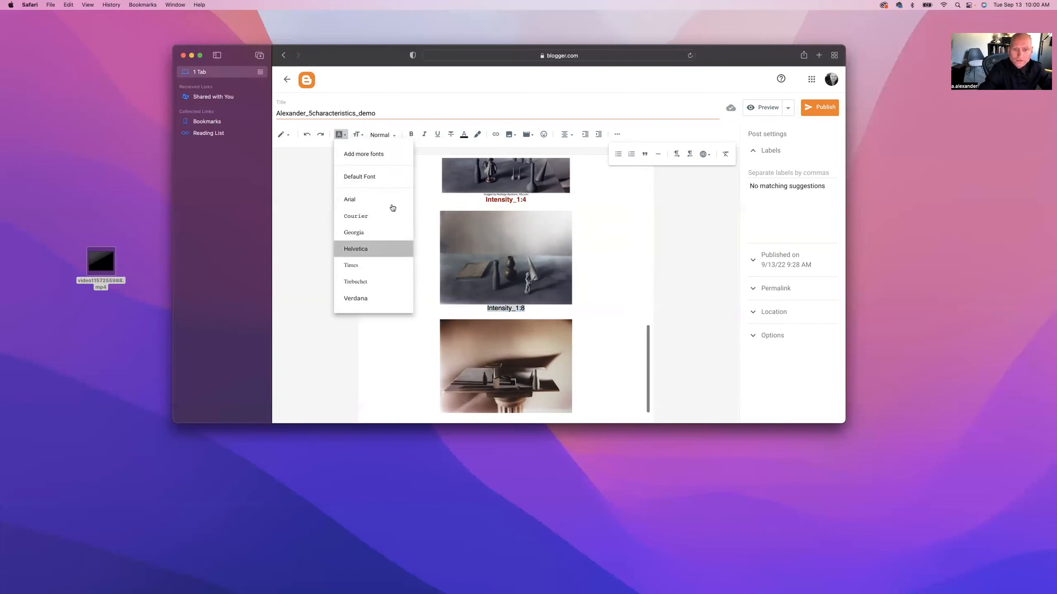
left_click(465, 136)
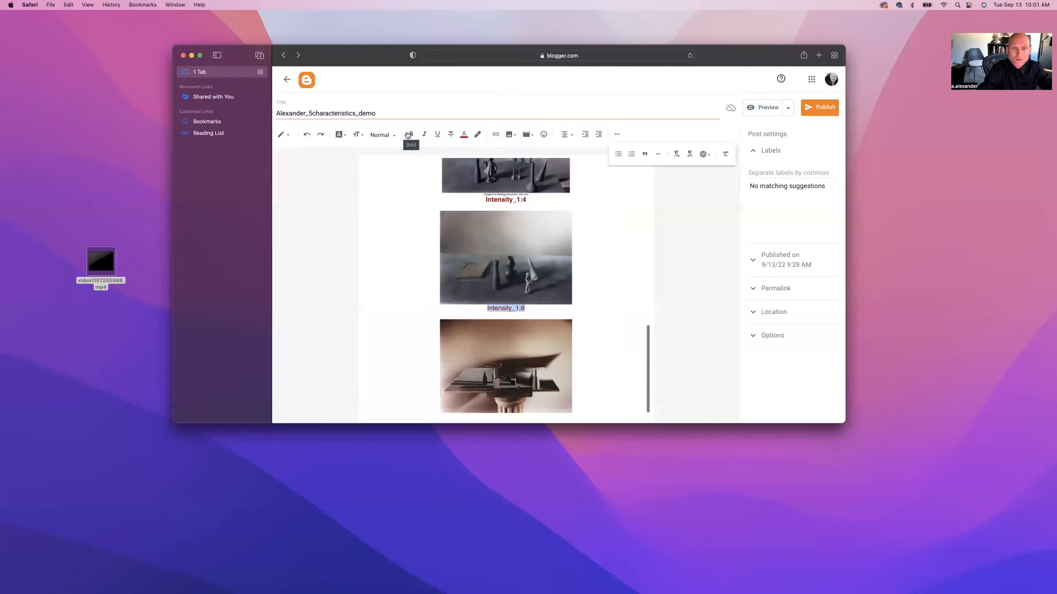
left_click(410, 136)
left_click(584, 297)
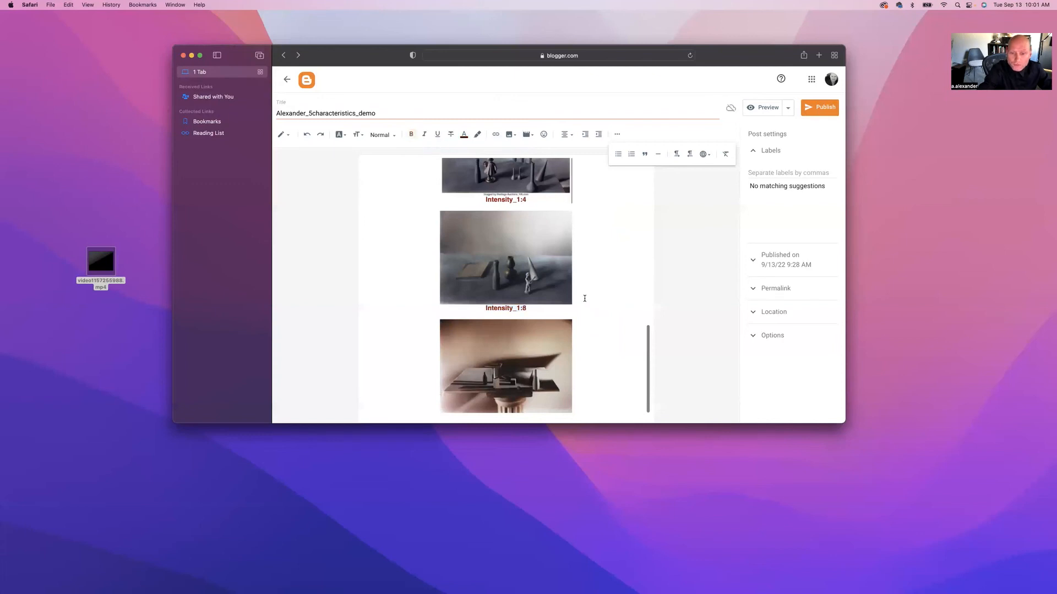
Step: Add a caption placeholder to the third INTENSITY image and set its text to dark red Helvetica
scroll(585, 295, "down", 1)
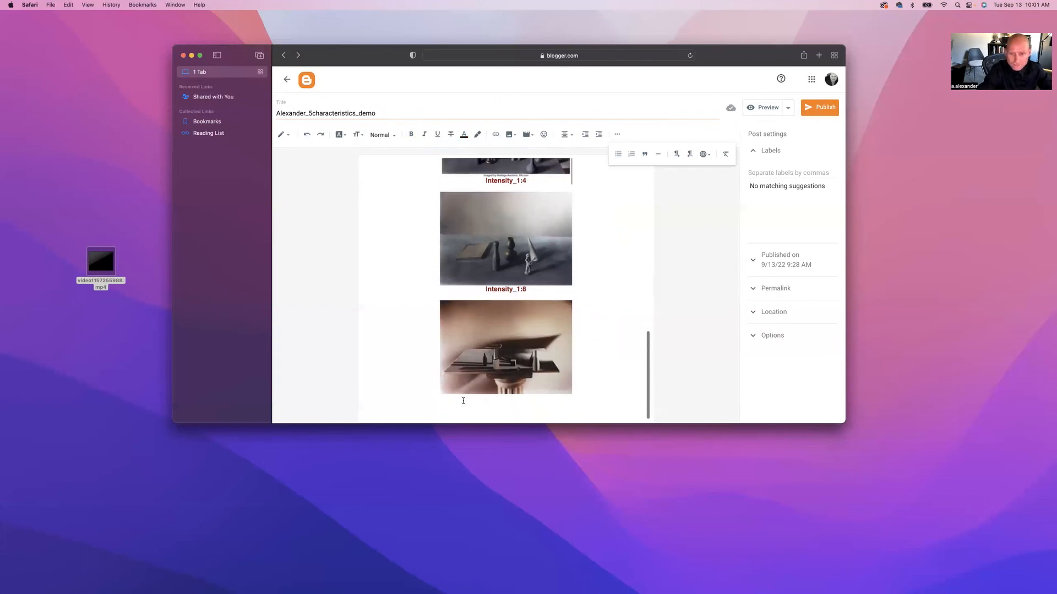
left_click(498, 369)
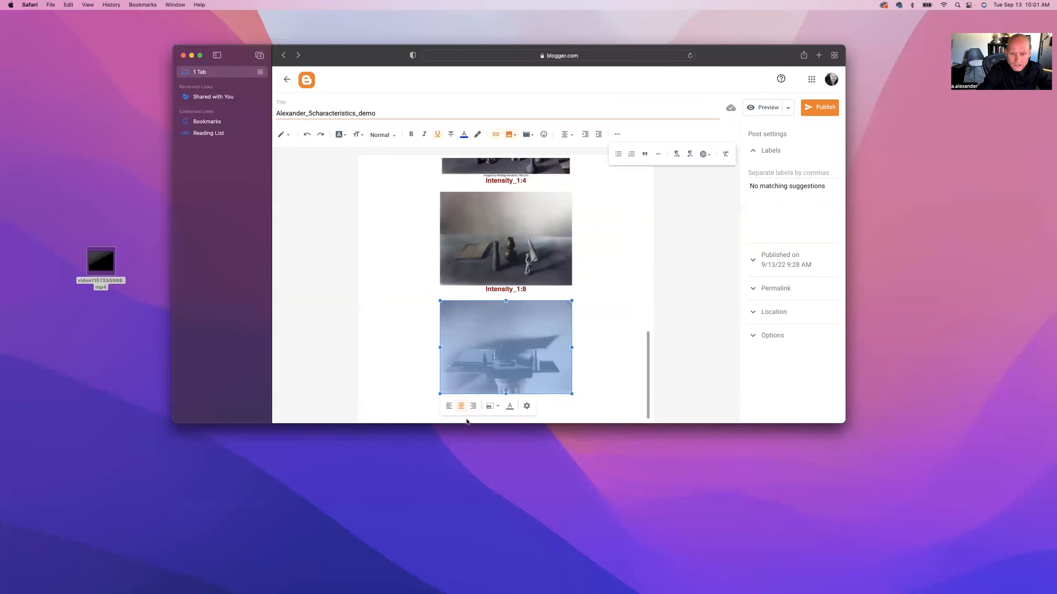
left_click(507, 406)
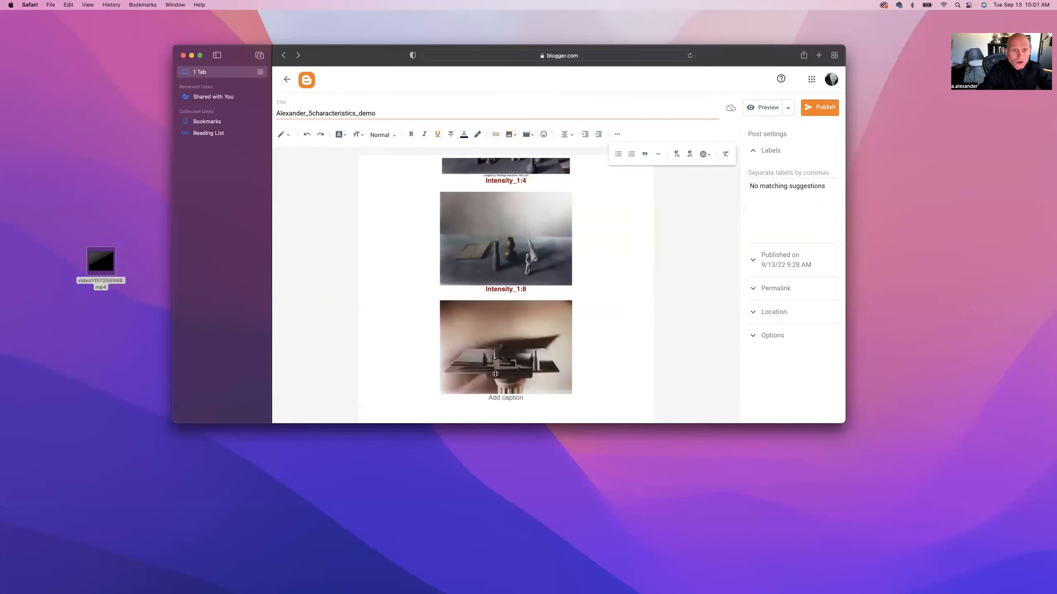
left_click(340, 134)
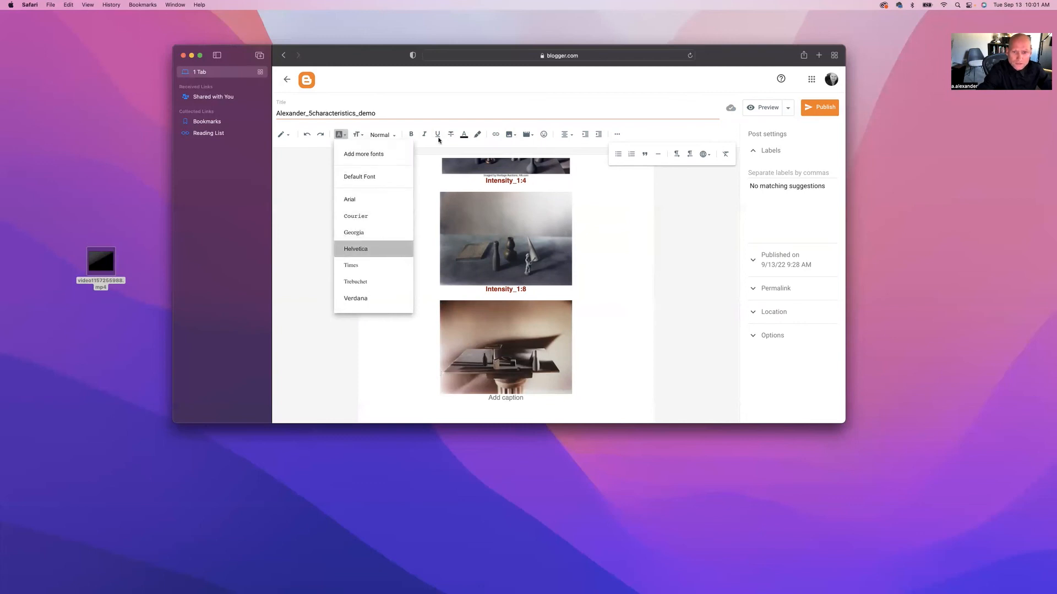
left_click(359, 249)
left_click(464, 134)
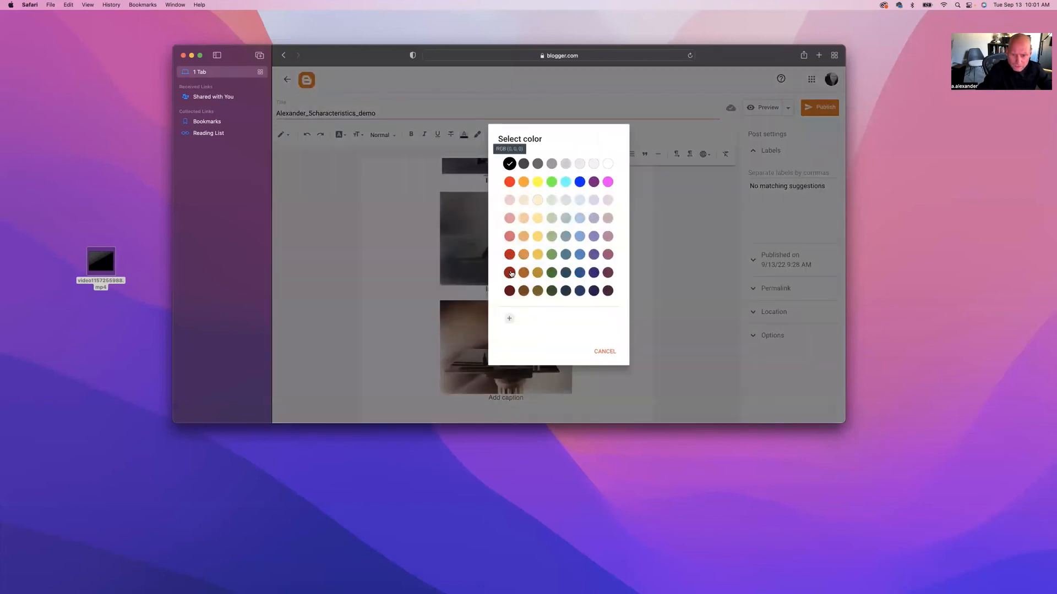
left_click(510, 273)
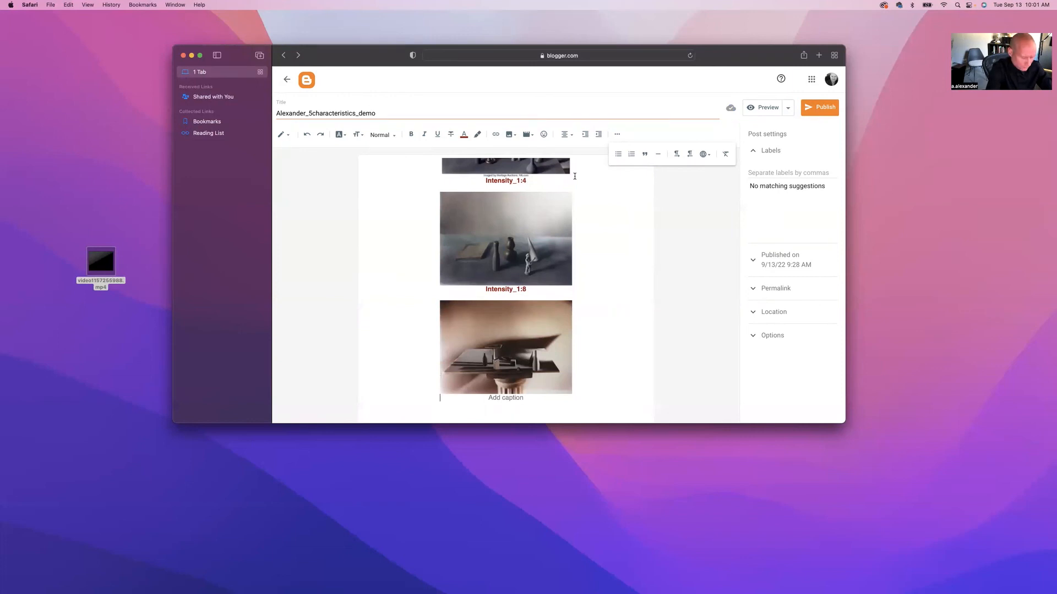
Step: Enter "Intensity_1:2" as the third INTENSITY image's caption and make it bold
left_click(505, 397)
type("Intensity")
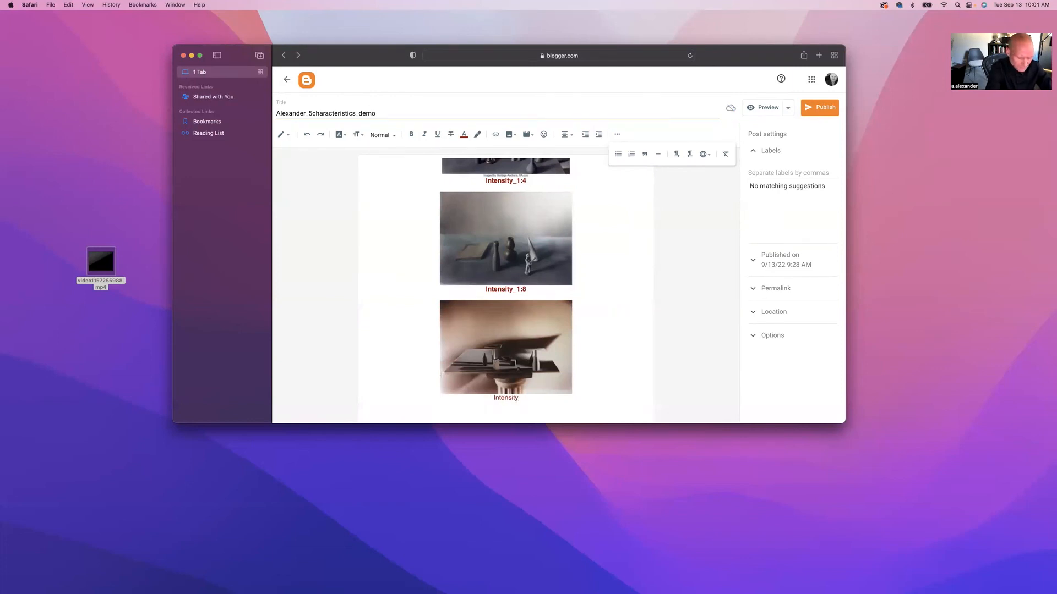
type("_1.")
type("2")
key("BackSpace")
key("BackSpace")
type(":2")
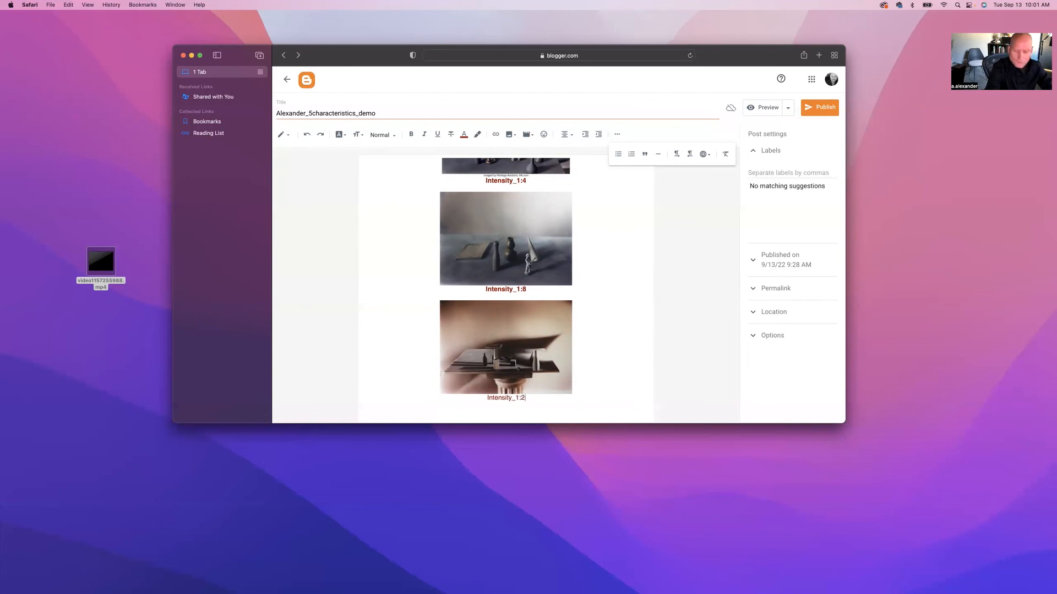
left_click_drag(527, 397, 487, 397)
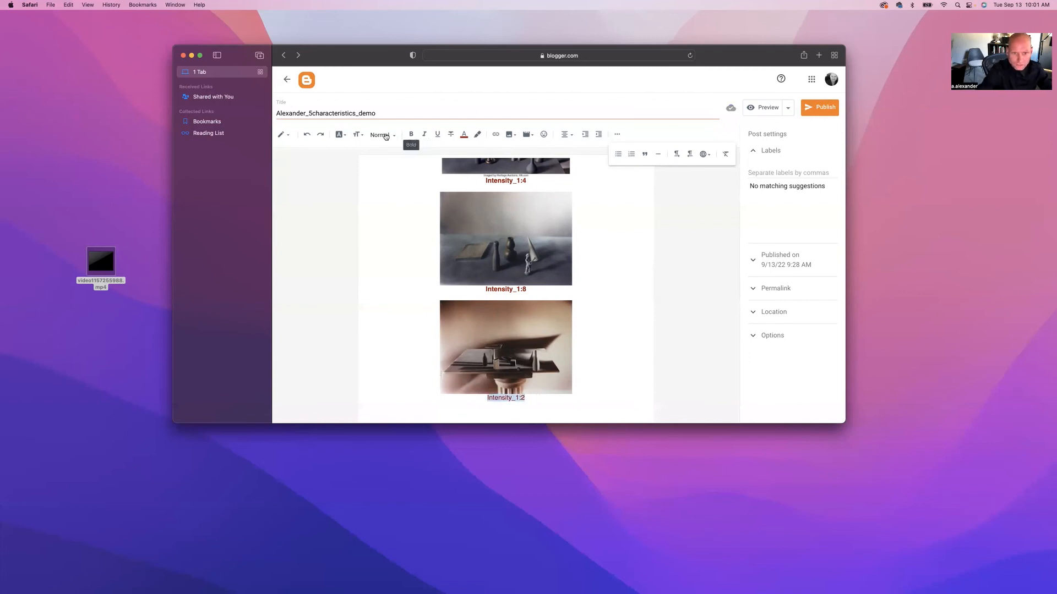
left_click(411, 134)
left_click(593, 345)
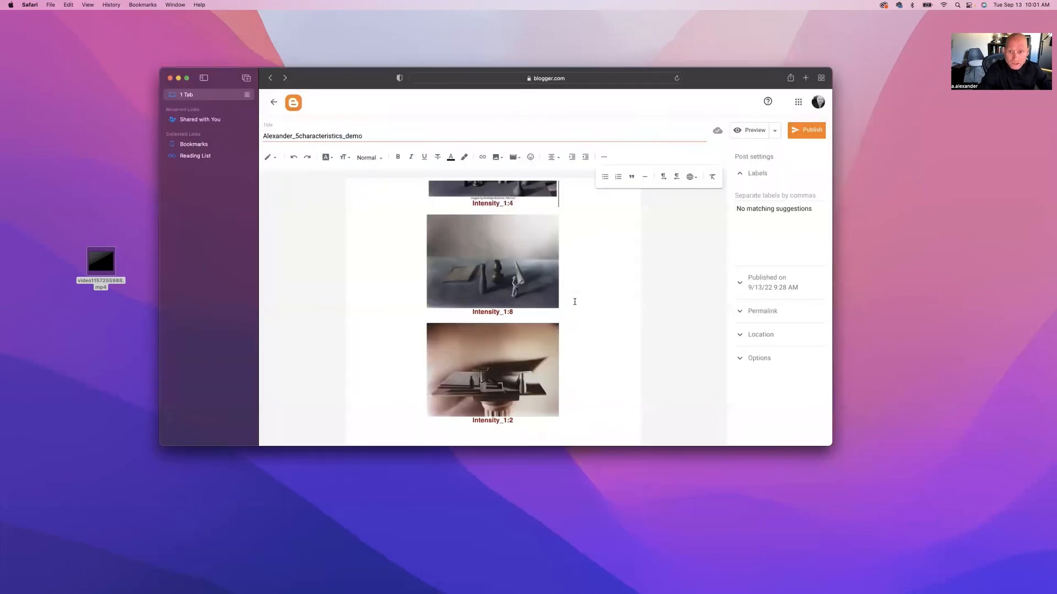
Step: Review the captioned image sets in the editor and open a preview of the post
scroll(591, 277, "up", 5)
scroll(591, 277, "up", 4)
scroll(591, 276, "down", 7)
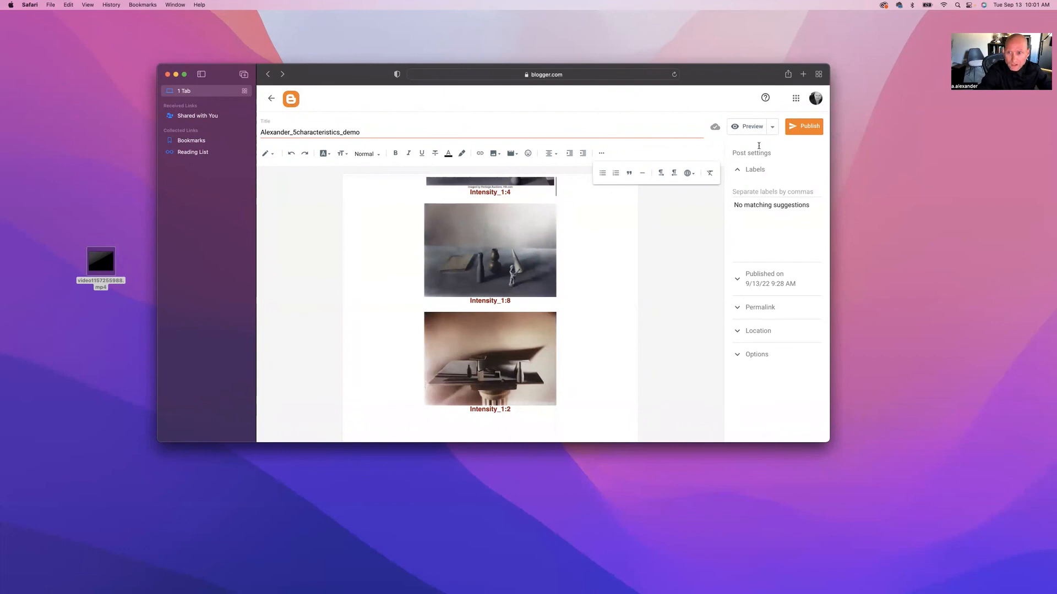
left_click(748, 127)
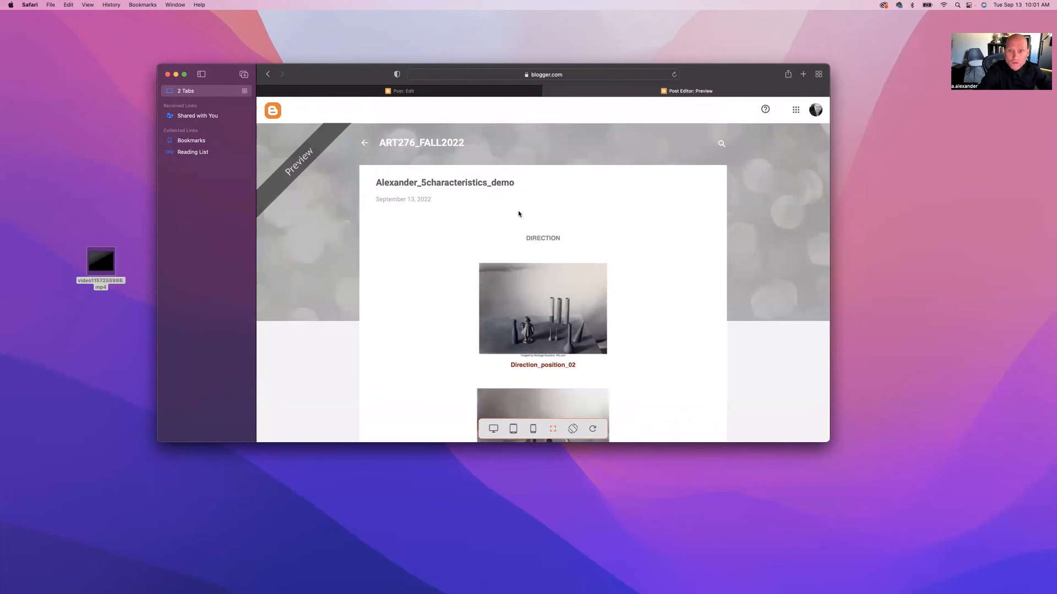
Step: Examine the DIRECTION and INTENSITY headings, images and captions in the post preview, and close the preview
scroll(517, 211, "down", 10)
scroll(518, 214, "down", 10)
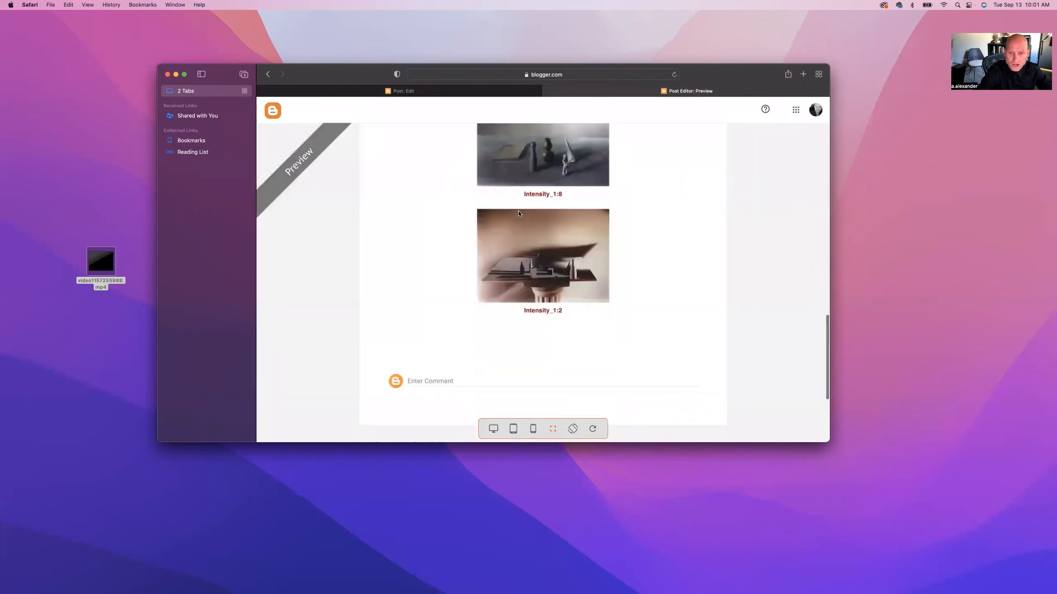
scroll(519, 214, "up", 20)
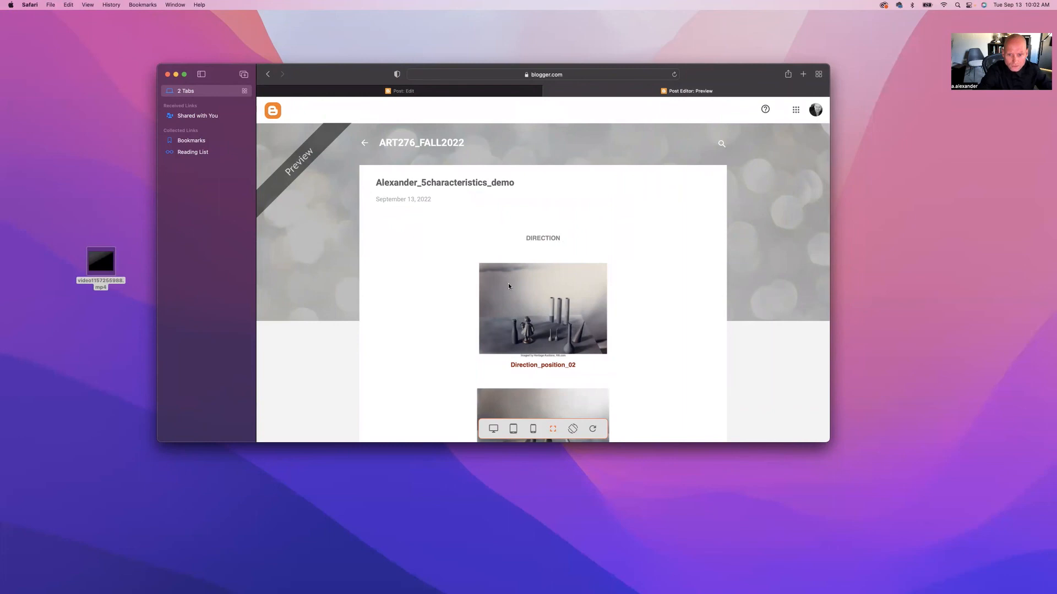
scroll(508, 286, "down", 6)
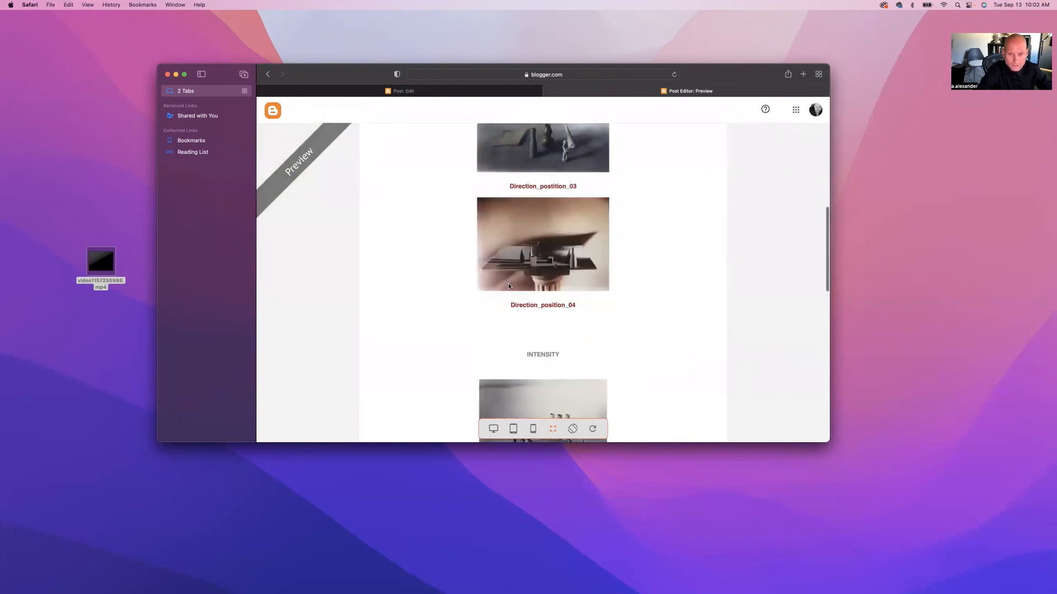
scroll(507, 283, "up", 8)
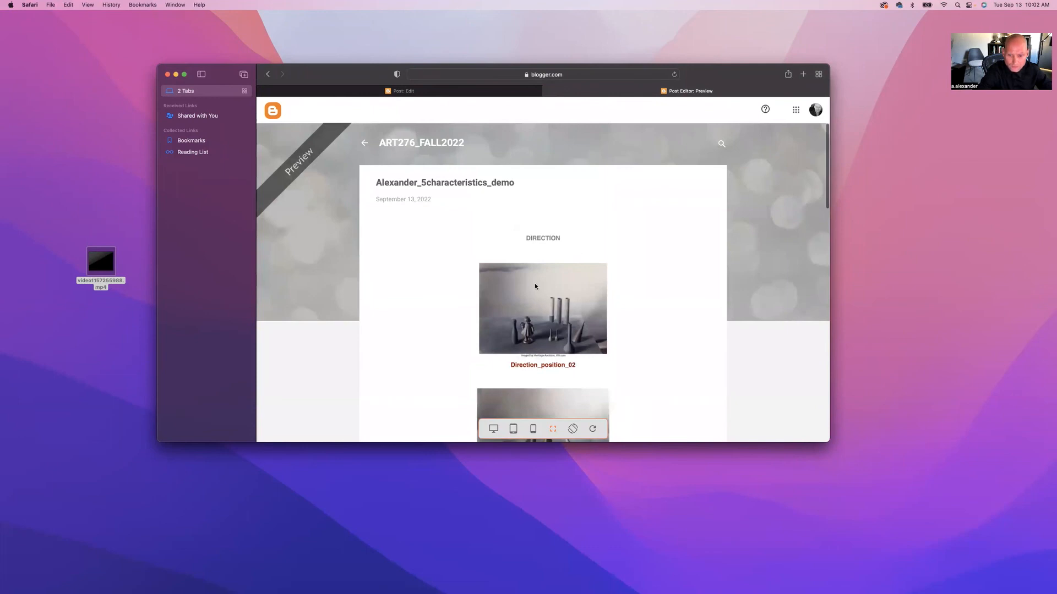
scroll(537, 287, "down", 5)
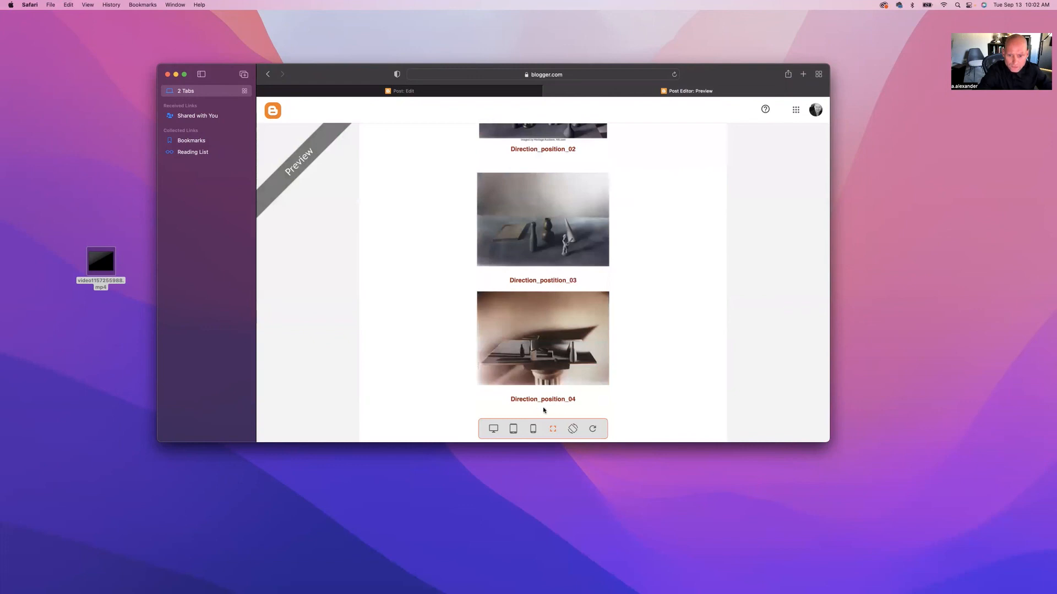
scroll(571, 378, "down", 6)
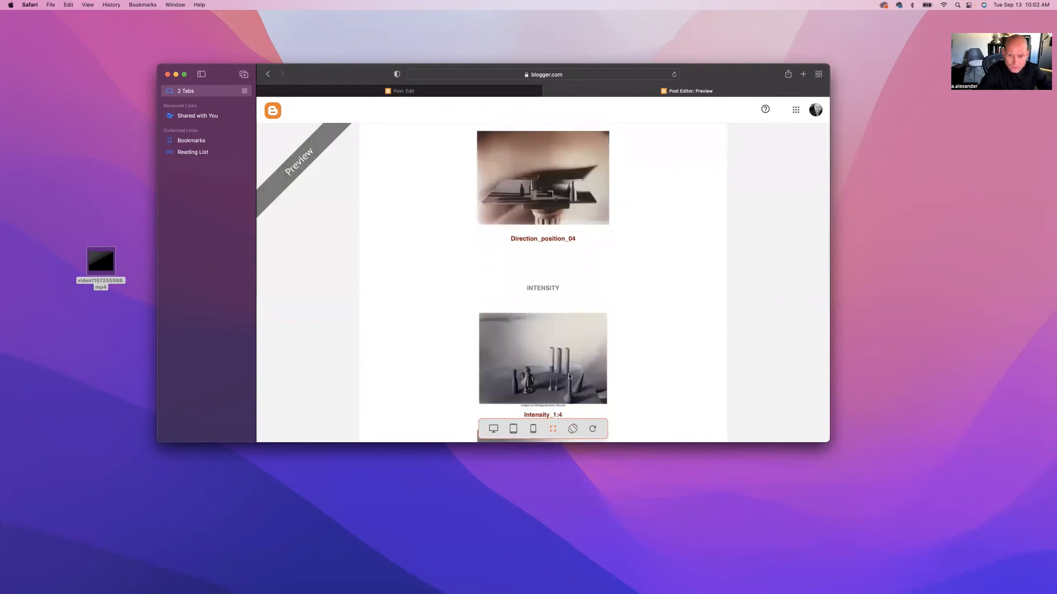
scroll(569, 376, "down", 5)
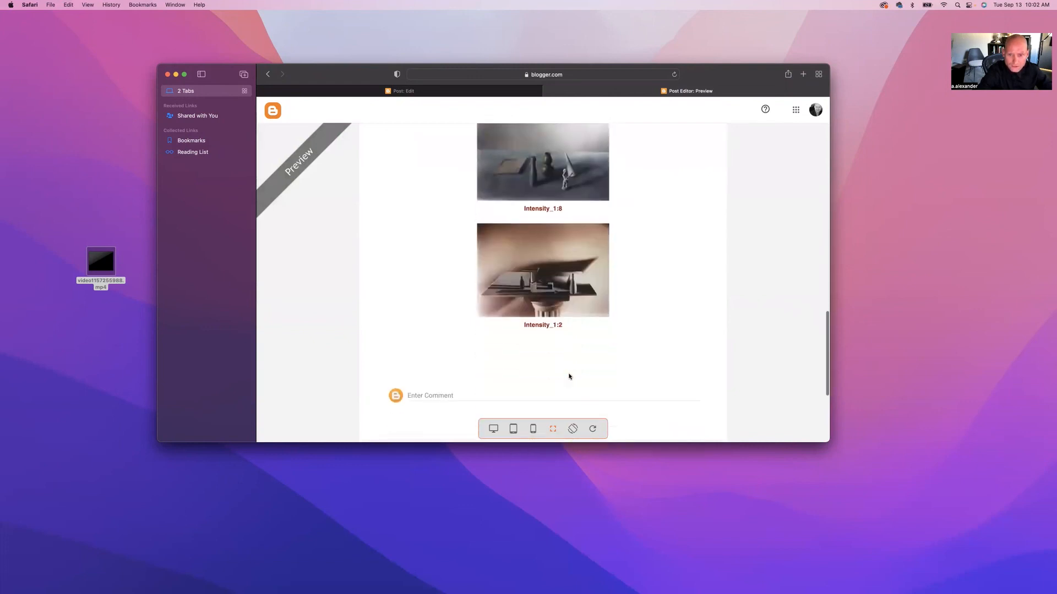
scroll(569, 376, "up", 15)
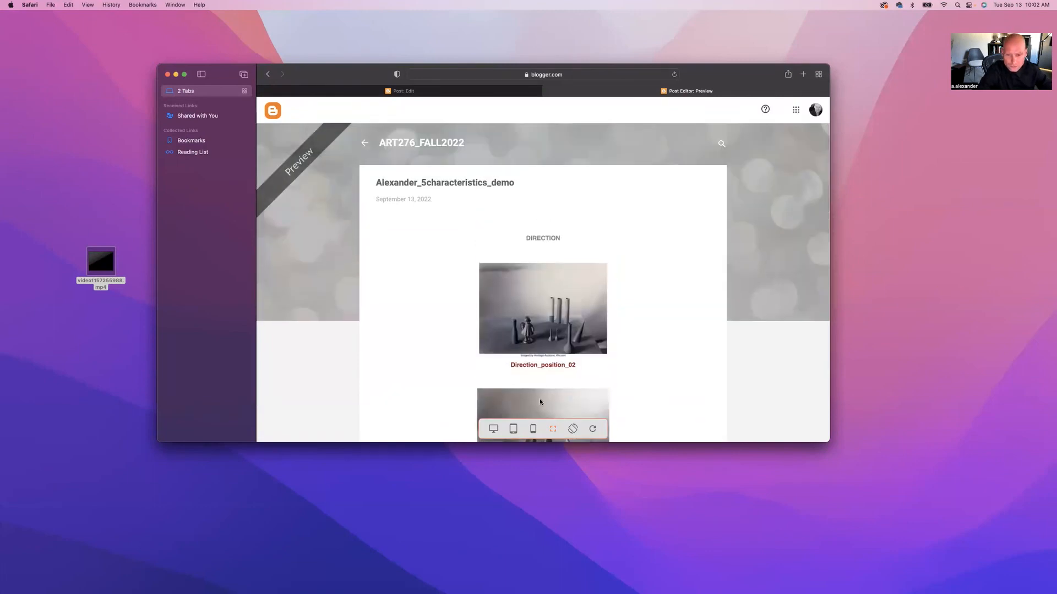
scroll(540, 380, "down", 9)
scroll(535, 364, "down", 1)
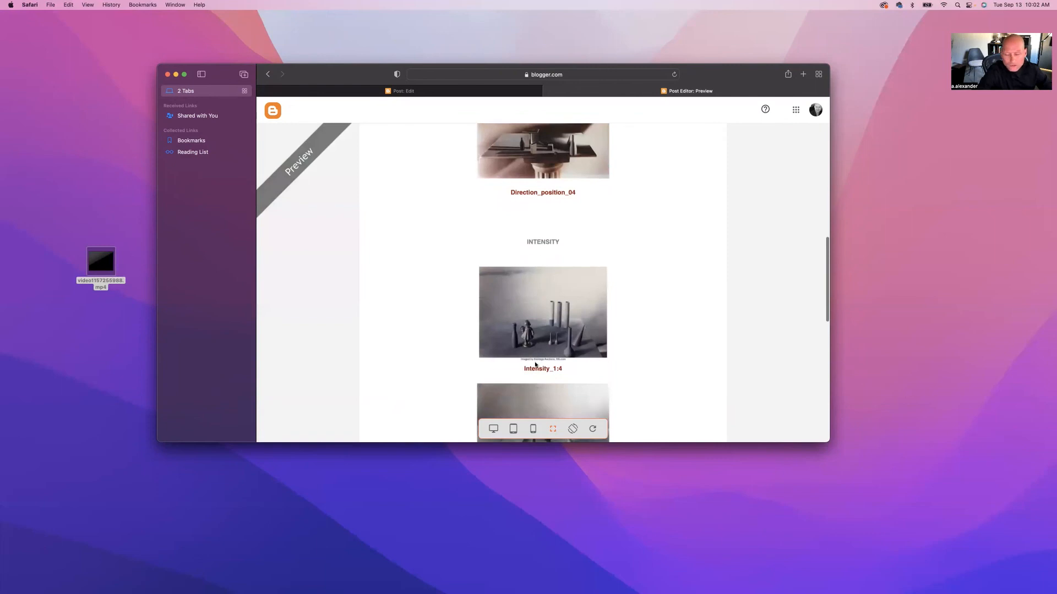
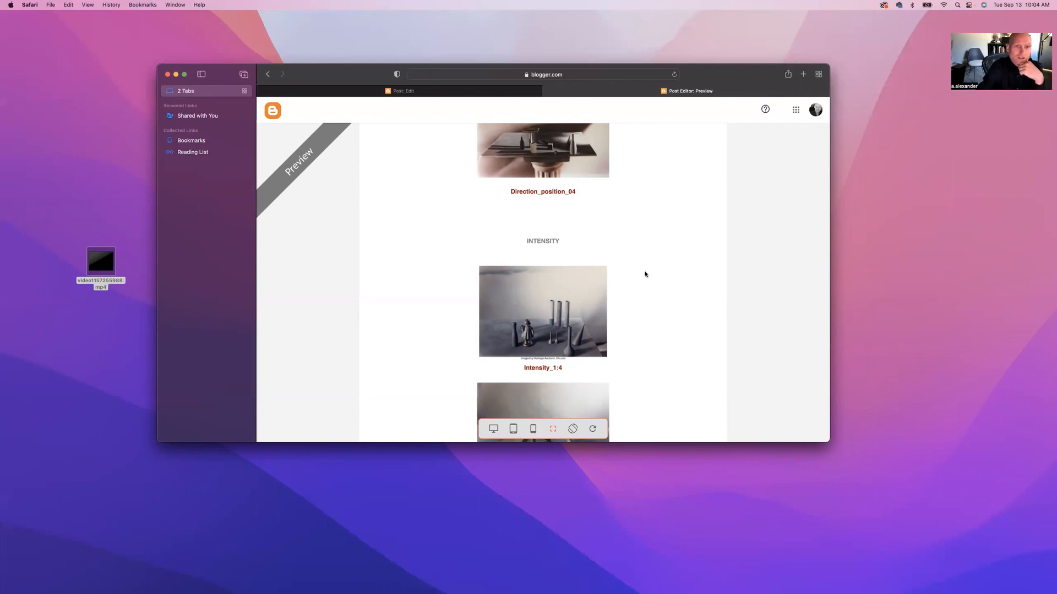
left_click(547, 92)
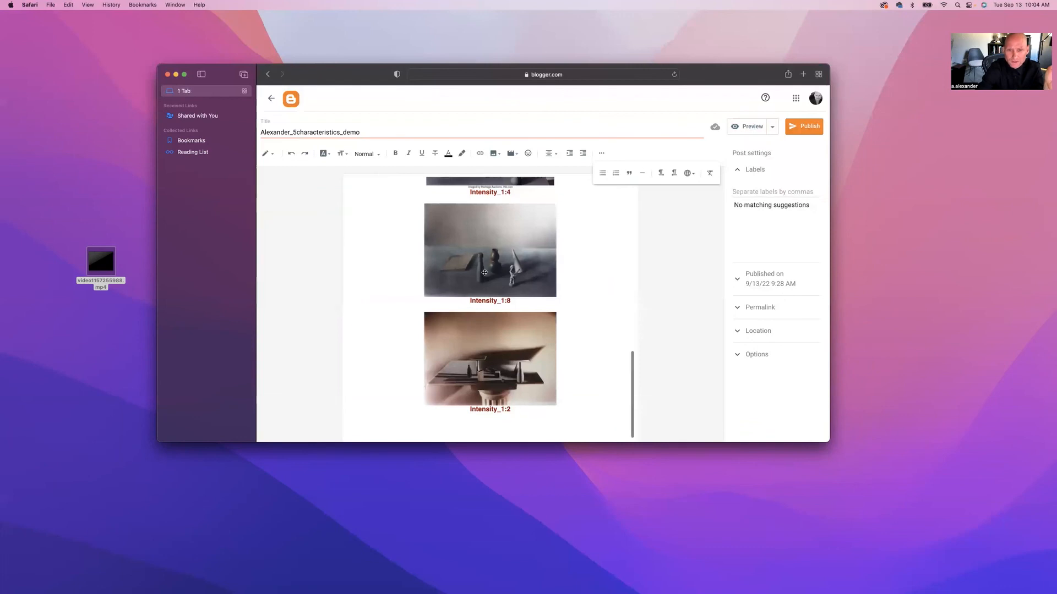
Step: Publish the 5characteristics demo post to the ART276_FALL2022 blog and confirm publication
scroll(501, 282, "up", 15)
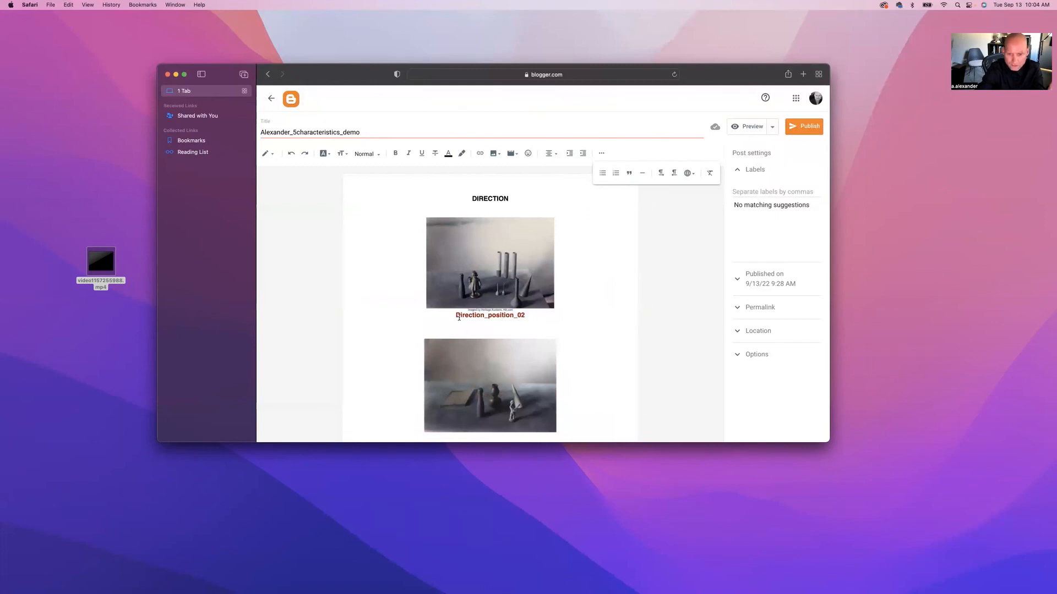
left_click(799, 127)
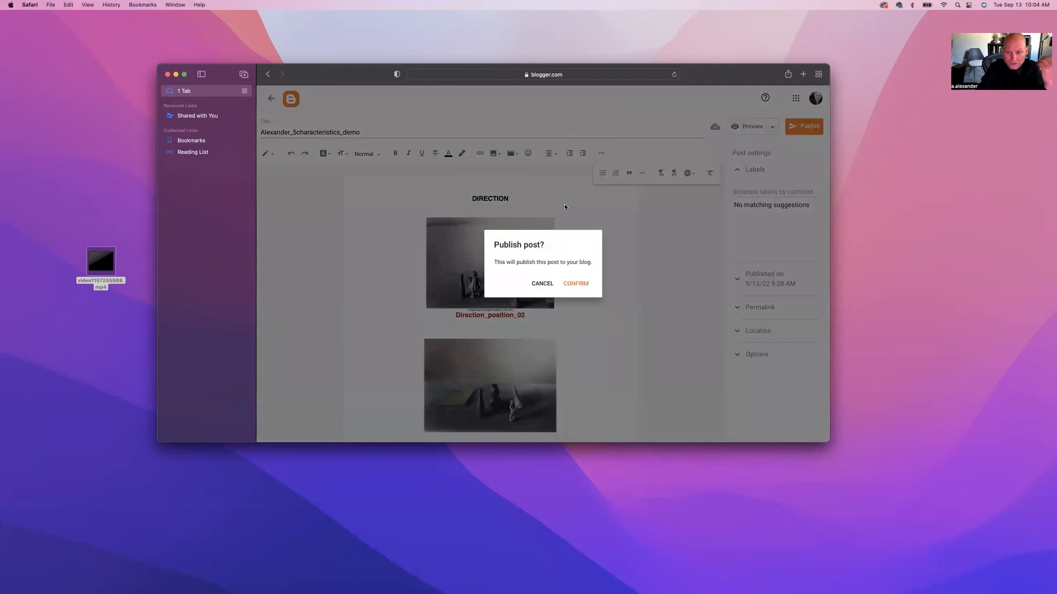
left_click(571, 285)
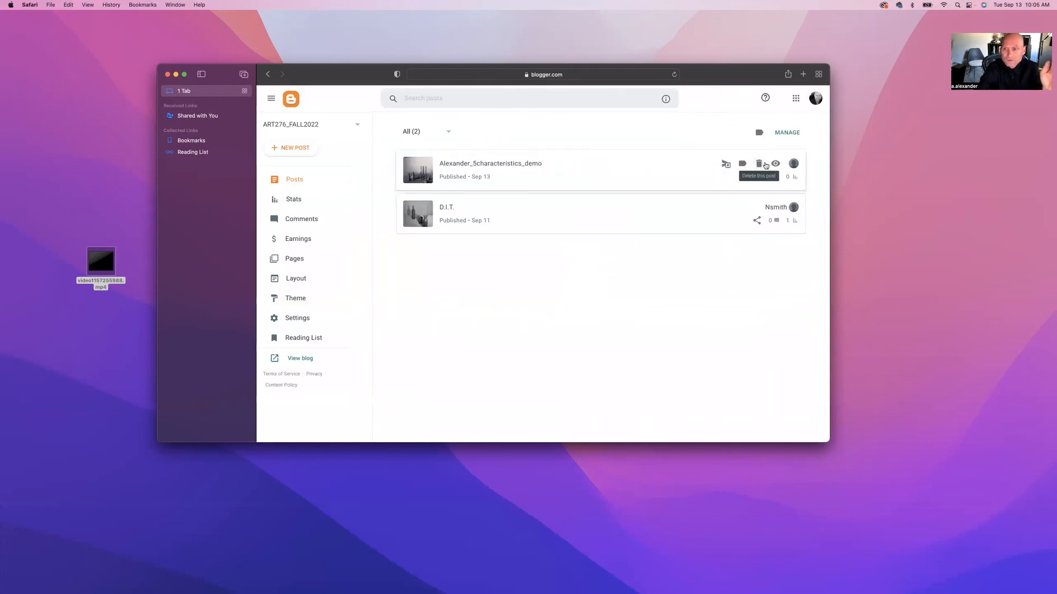
Step: Open the published 5characteristics demo post in the editor and return to the posts list
left_click(418, 169)
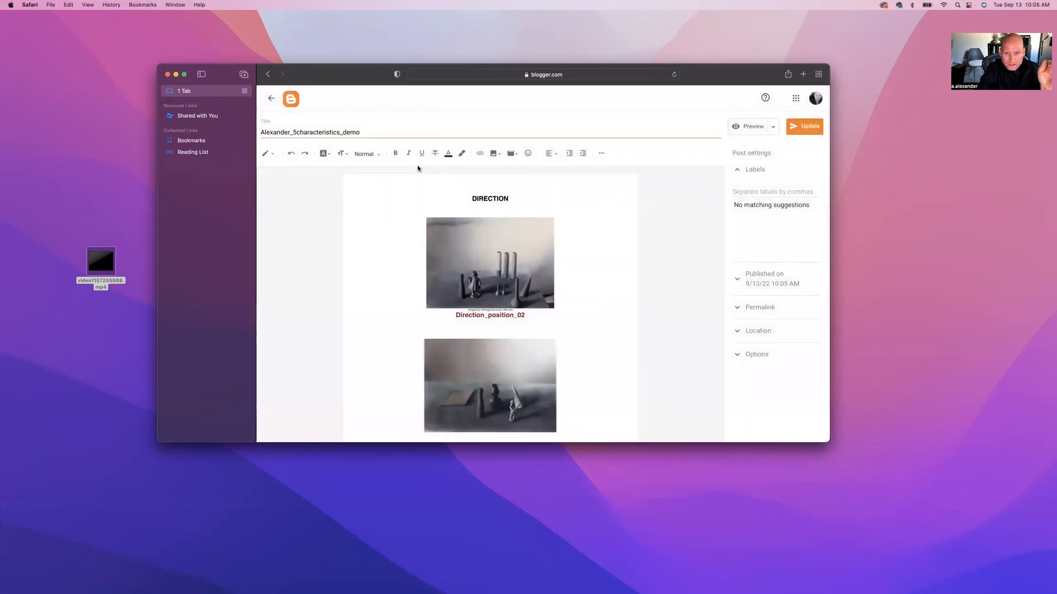
left_click(267, 74)
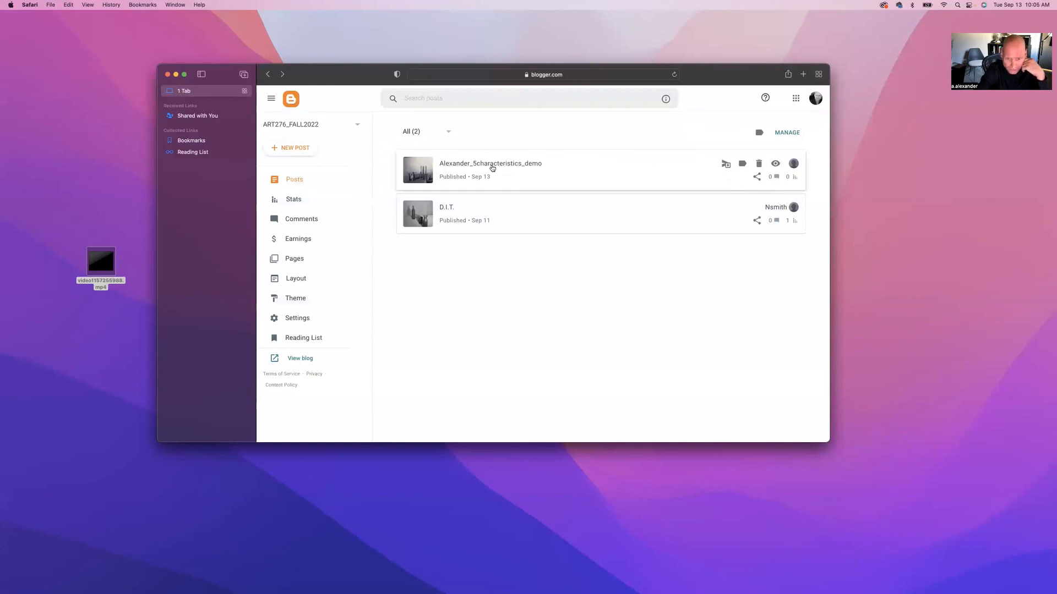
Step: View the published 5characteristics demo post on the live blog, check its images and captions, and close it to return to the posts list
left_click(776, 164)
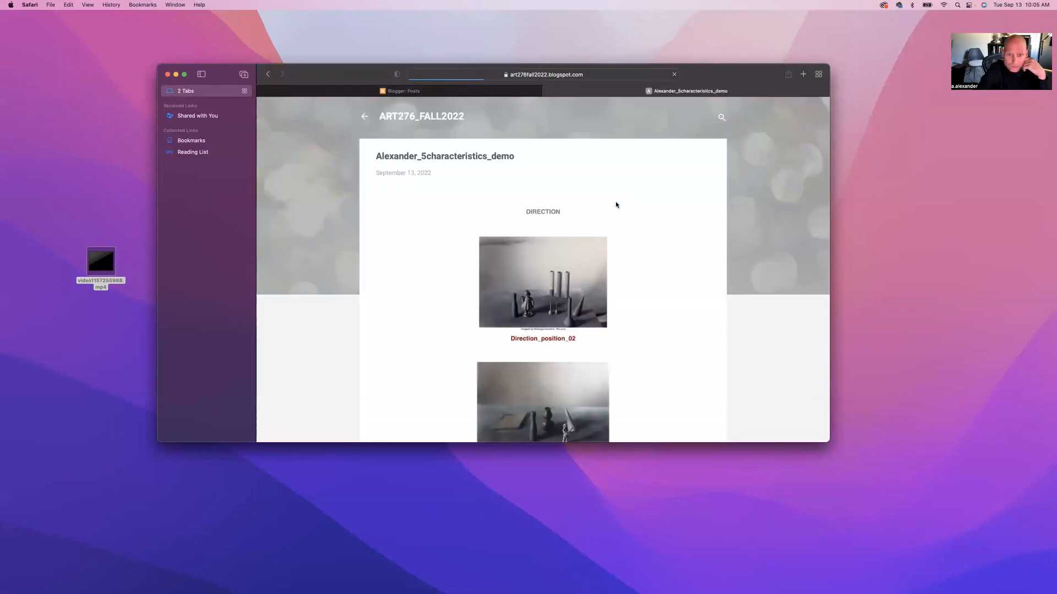
scroll(615, 205, "down", 20)
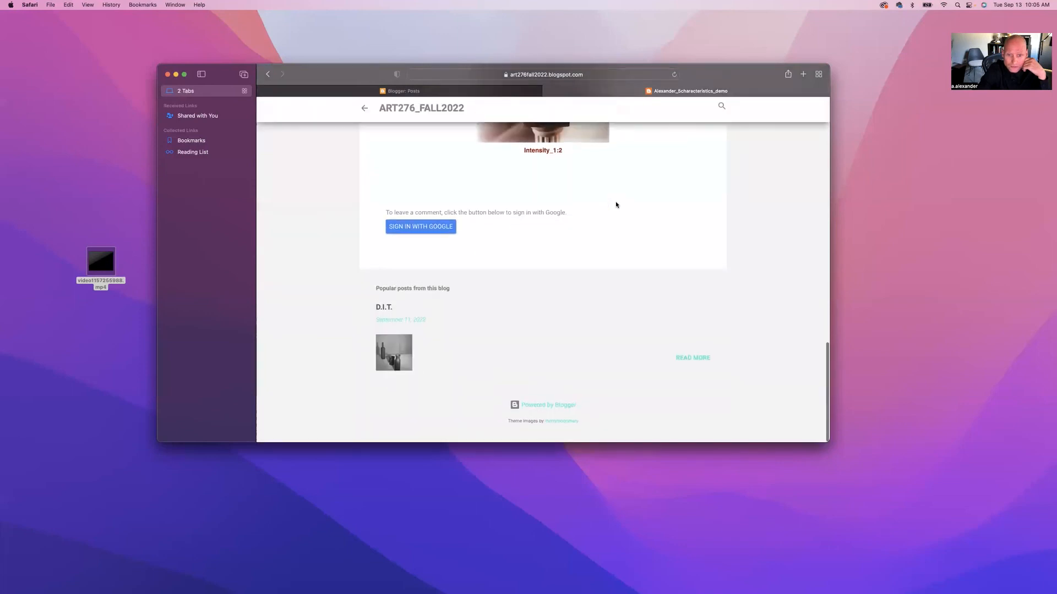
scroll(616, 205, "up", 20)
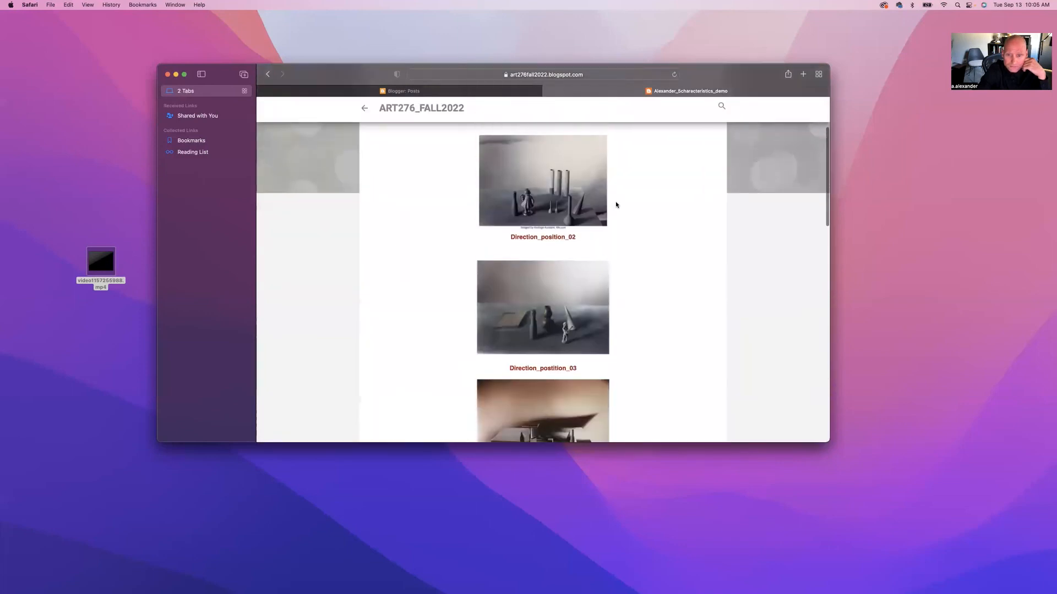
scroll(616, 204, "up", 3)
scroll(616, 205, "down", 7)
scroll(616, 205, "up", 7)
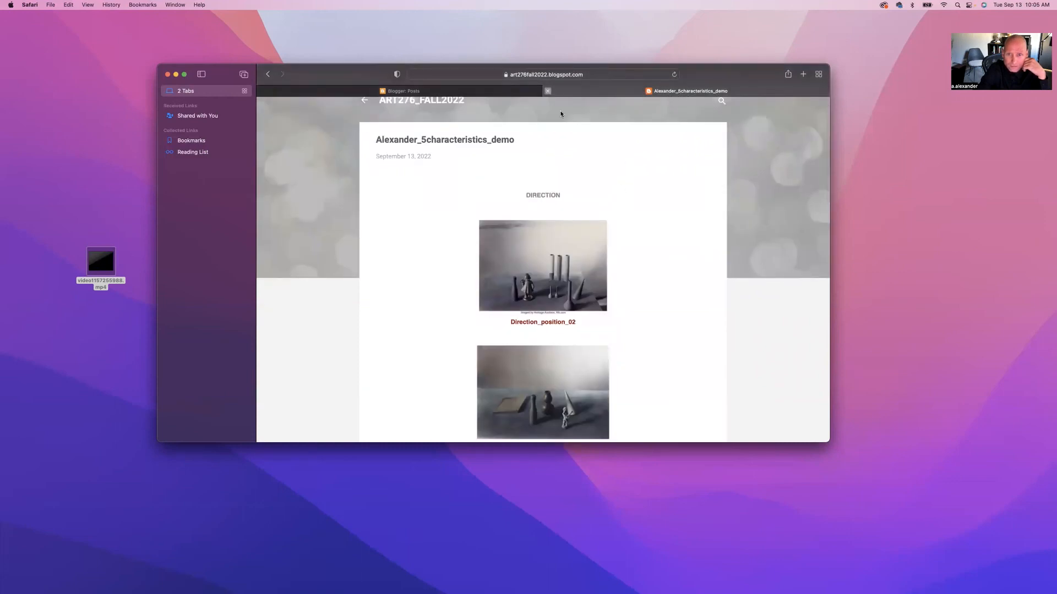
left_click(547, 91)
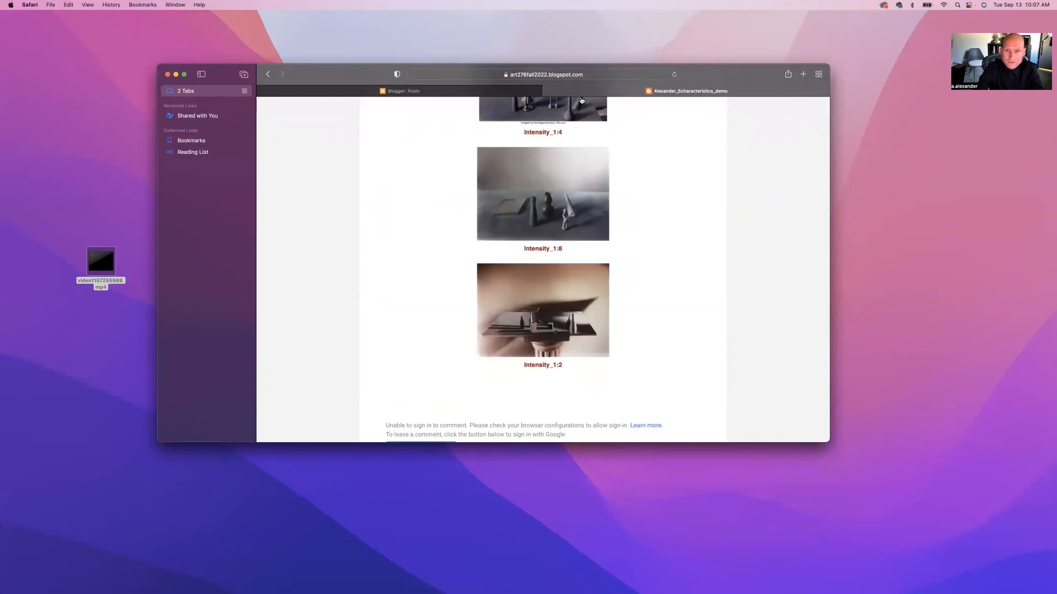
left_click(549, 90)
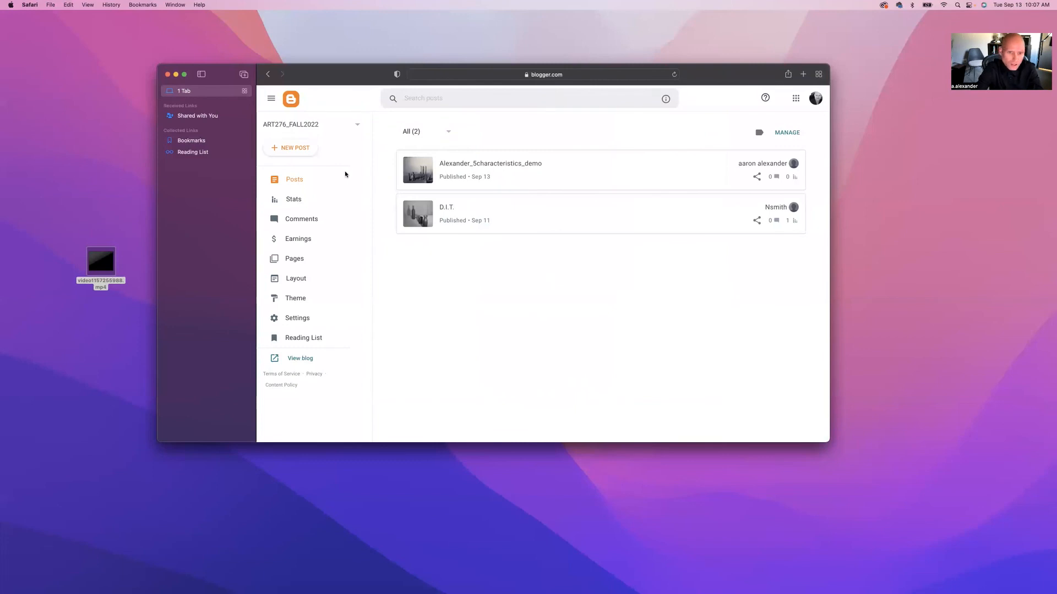
mouse_move(436, 180)
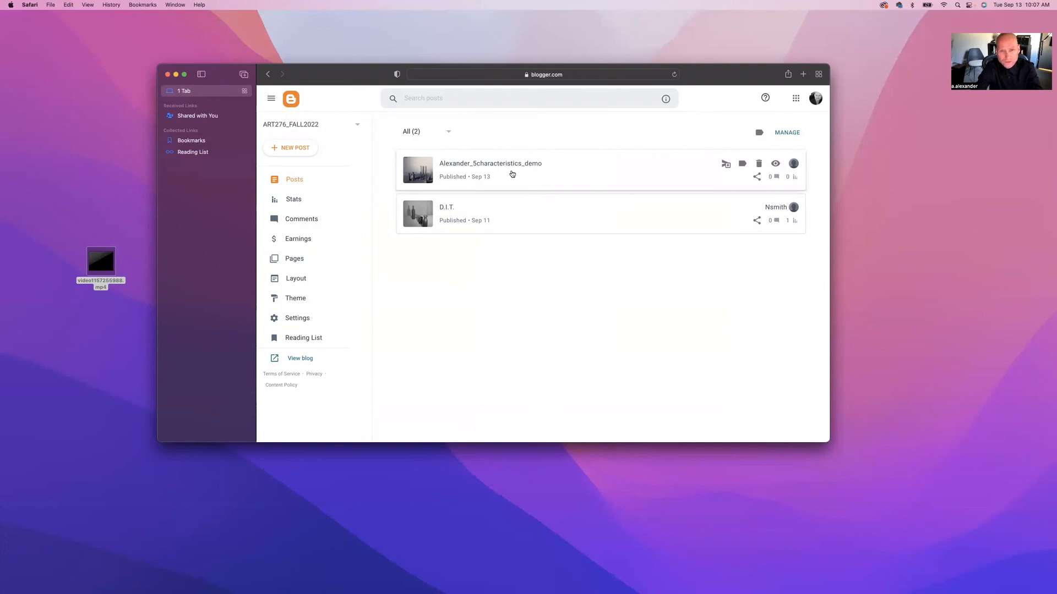
mouse_move(559, 172)
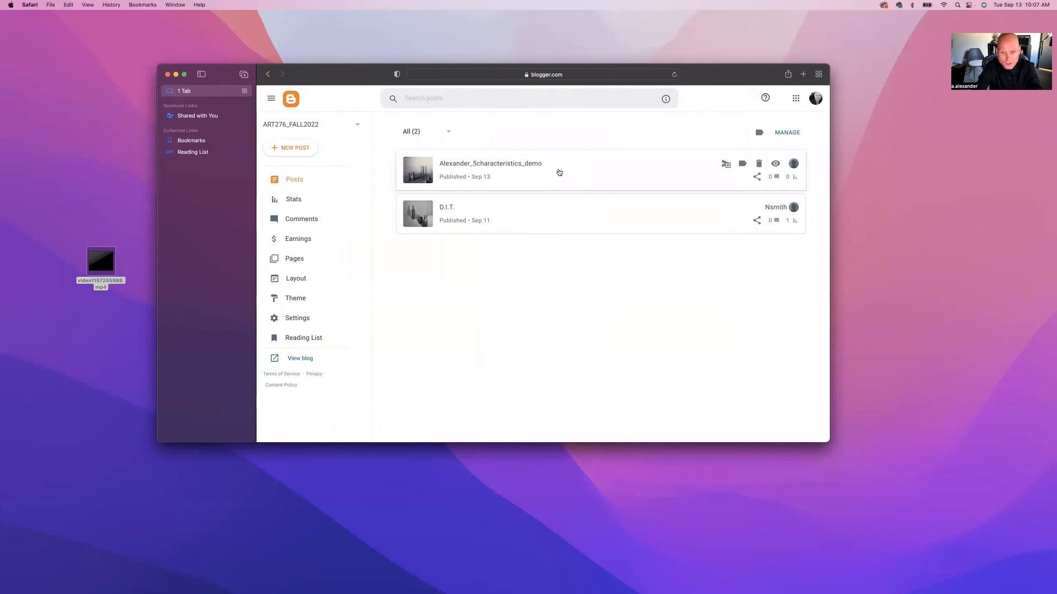